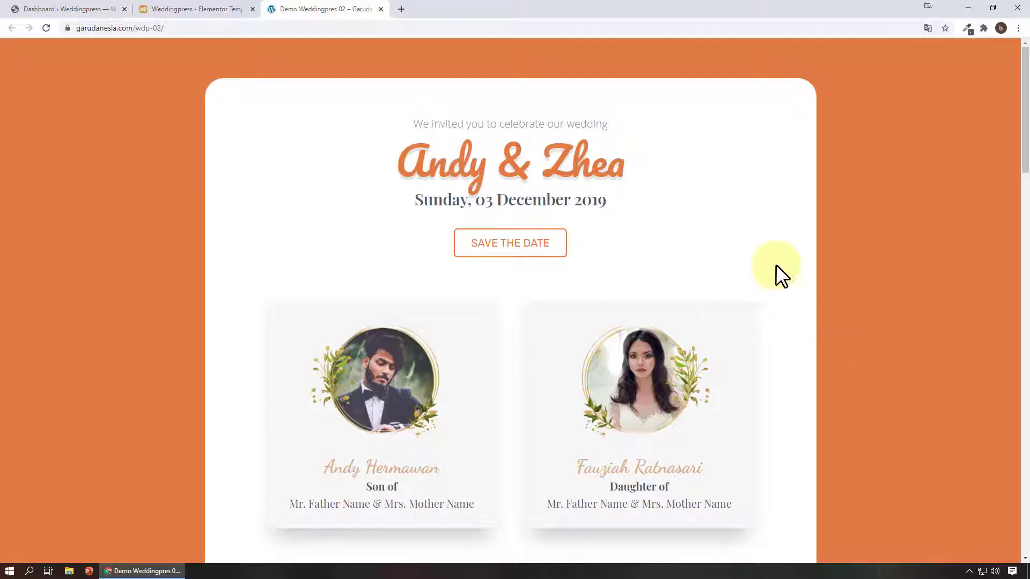
# Step: Review the orange demo wedding invitation page, from its heading through the event details and map to the countdown
pyautogui.scroll(-2, 812, 270)
pyautogui.scroll(2, 515, 202)
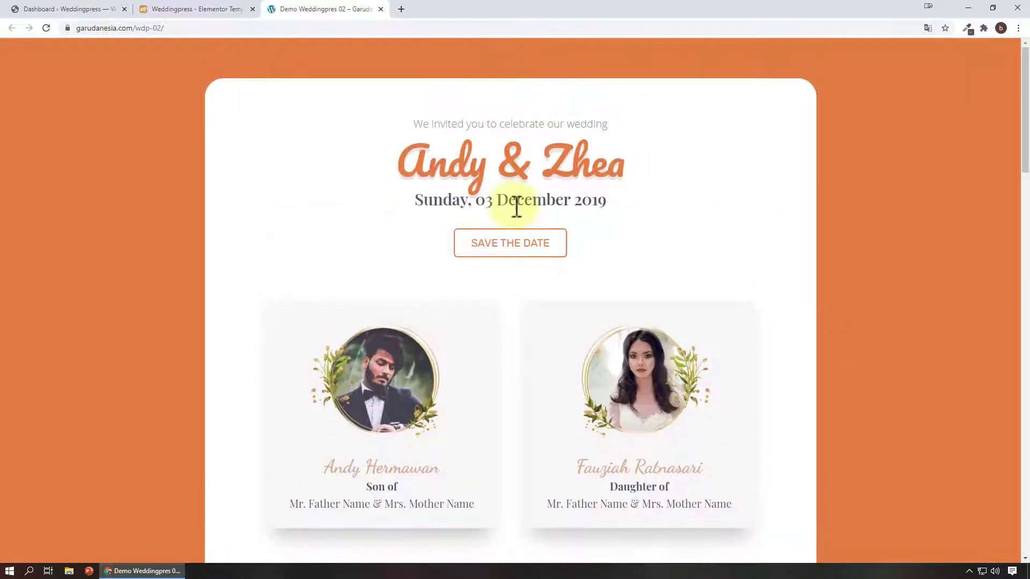
pyautogui.scroll(-1, 671, 362)
pyautogui.scroll(-8, 671, 362)
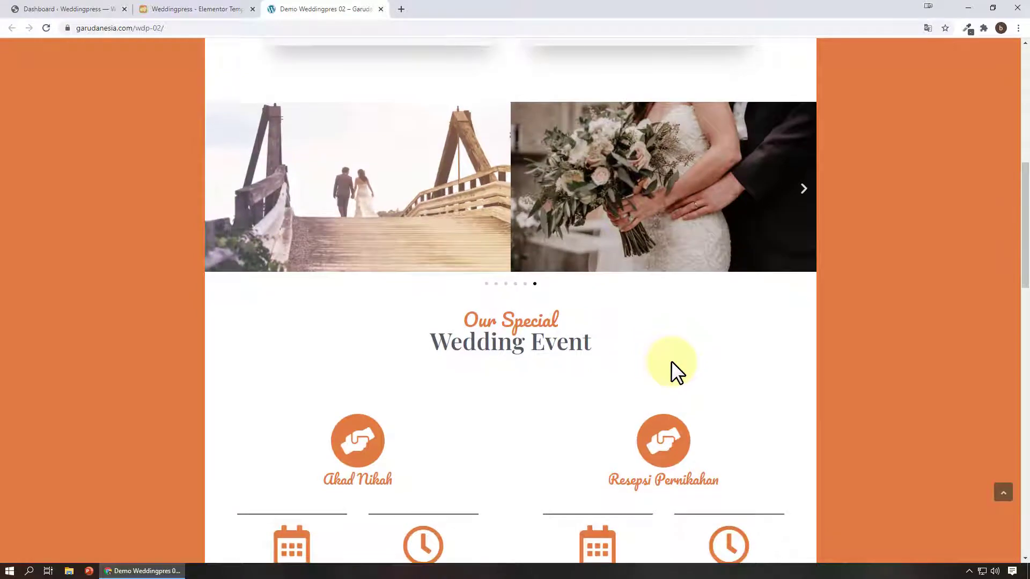
pyautogui.scroll(-4, 671, 360)
pyautogui.scroll(-15, 671, 361)
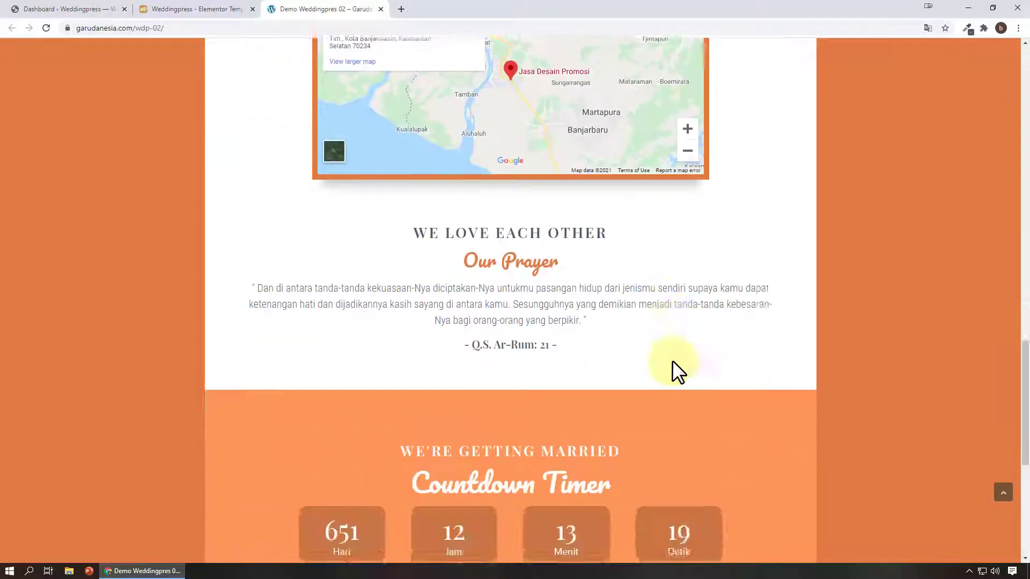
pyautogui.scroll(-2, 671, 359)
pyautogui.scroll(15, 672, 359)
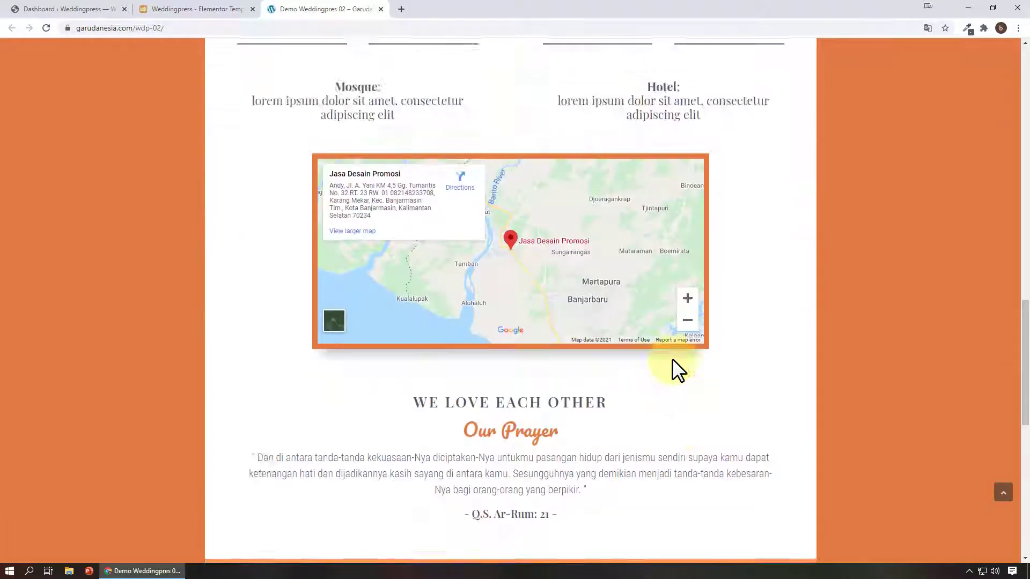
pyautogui.scroll(15, 671, 354)
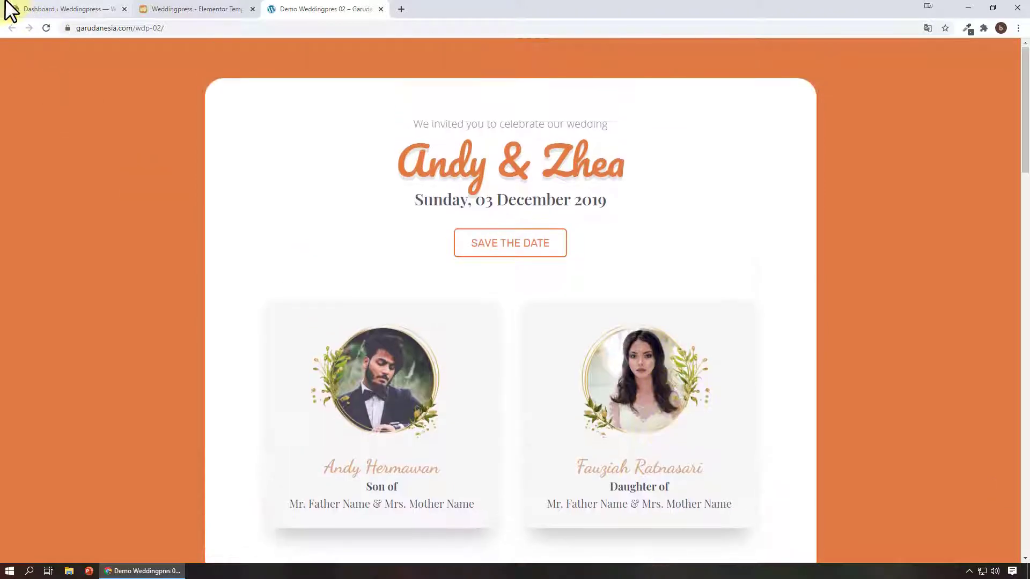
# Step: In the Weddingpress site's WordPress dashboard, create a new post titled "Undangan Pernikahan" followed by the couple's first names
pyautogui.click(11, 8)
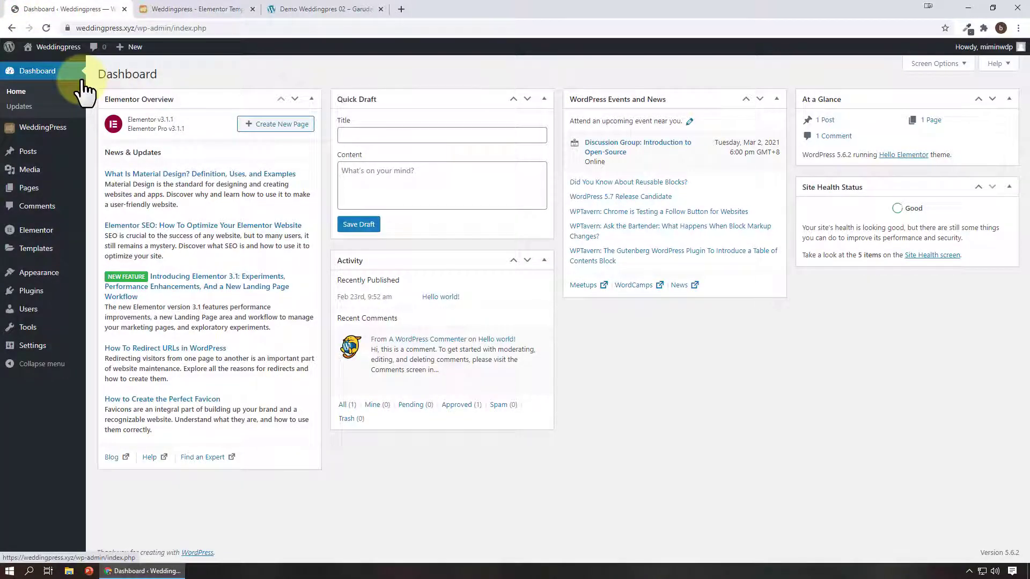
pyautogui.moveTo(28, 151)
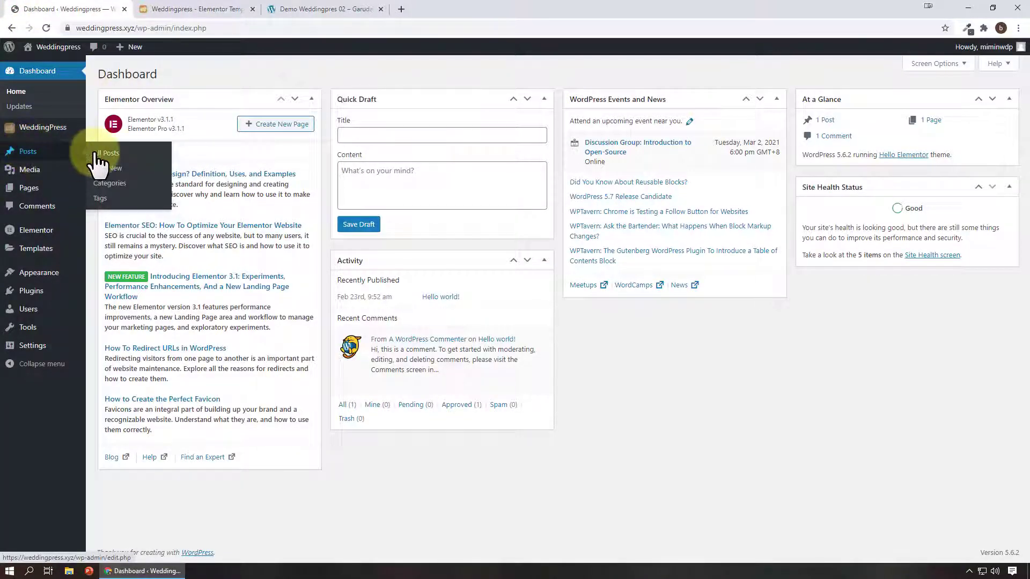
pyautogui.click(108, 168)
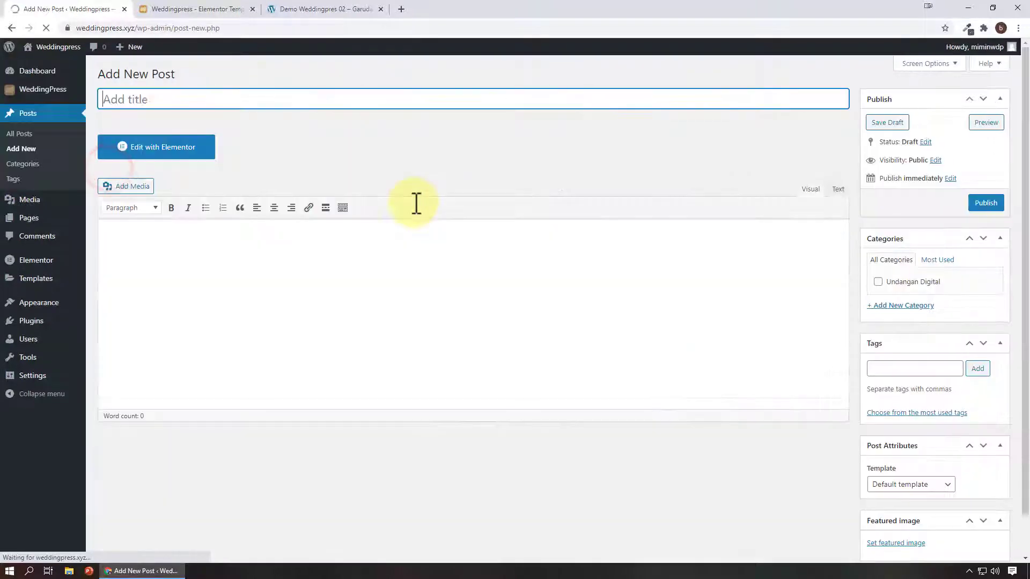
pyautogui.click(168, 102)
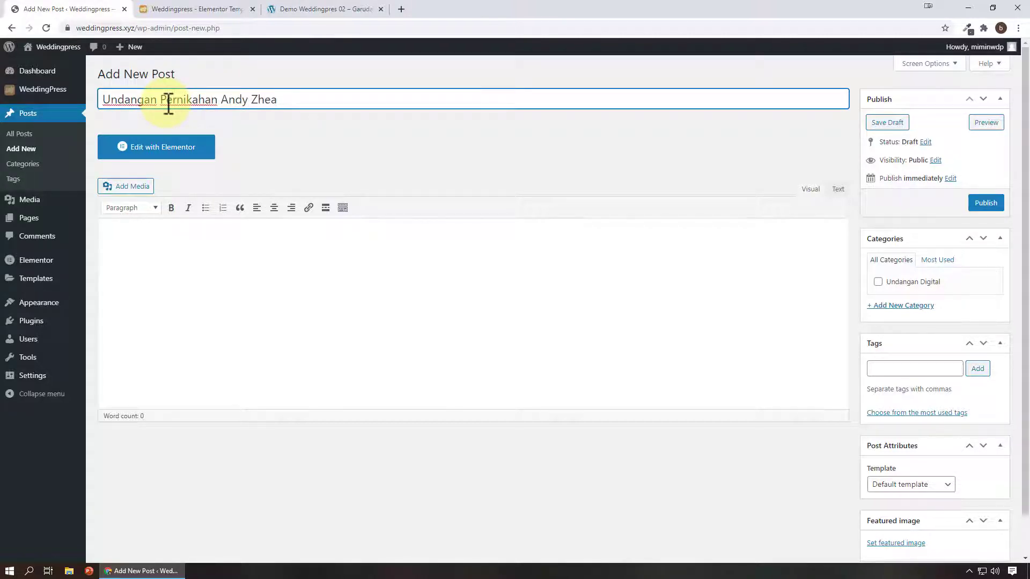
# Step: Assign the post to the Undangan Digital category and set its template to Elementor Canvas
pyautogui.click(906, 283)
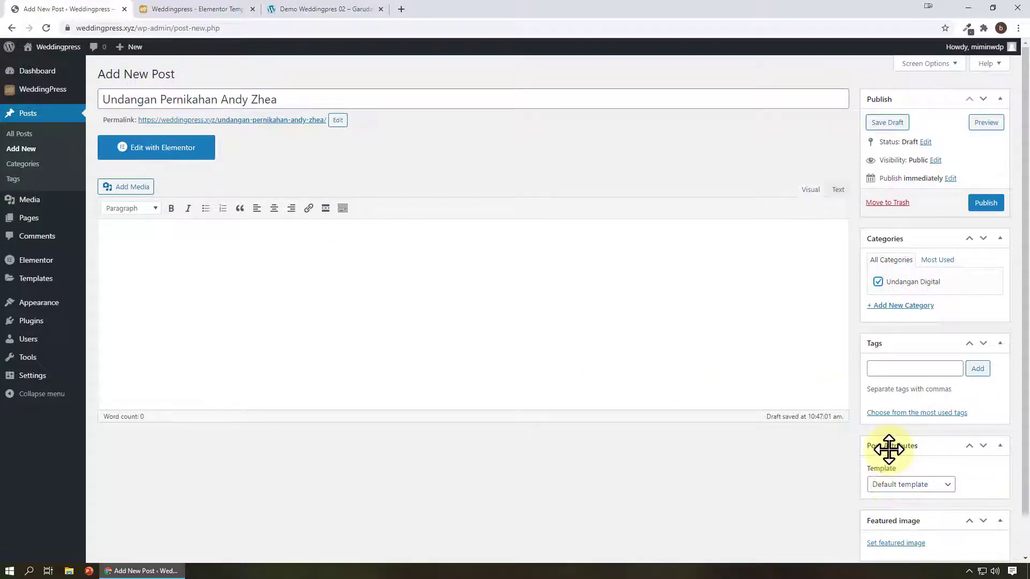
pyautogui.click(912, 485)
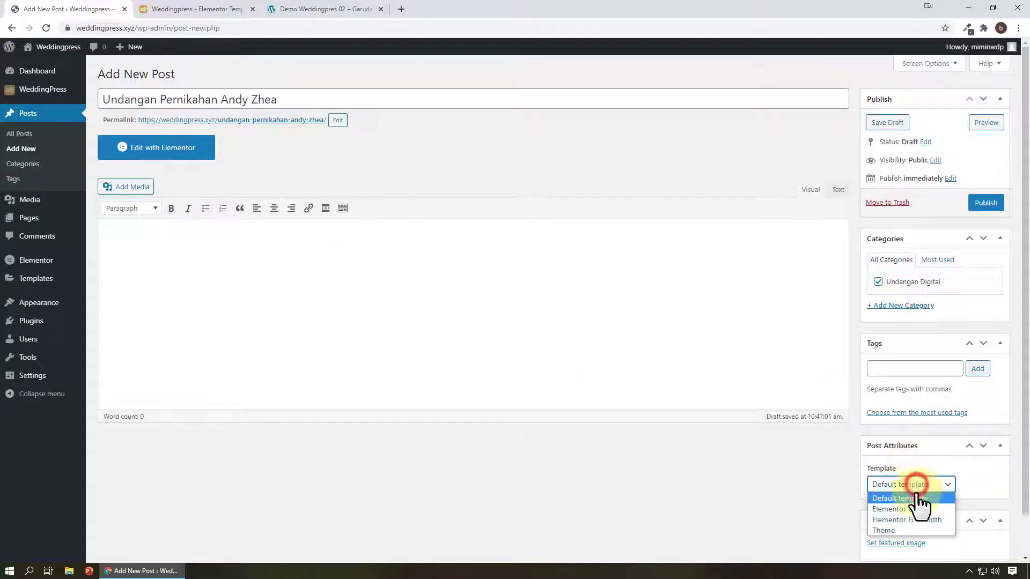
pyautogui.click(918, 509)
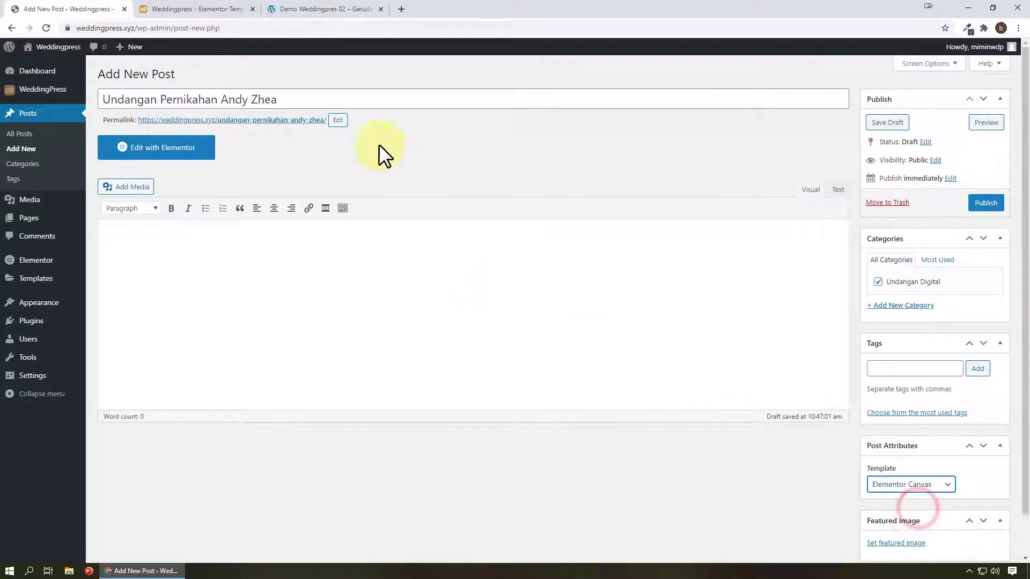
# Step: Shorten the post's permalink slug to just the couple's first names joined without a hyphen
pyautogui.click(337, 120)
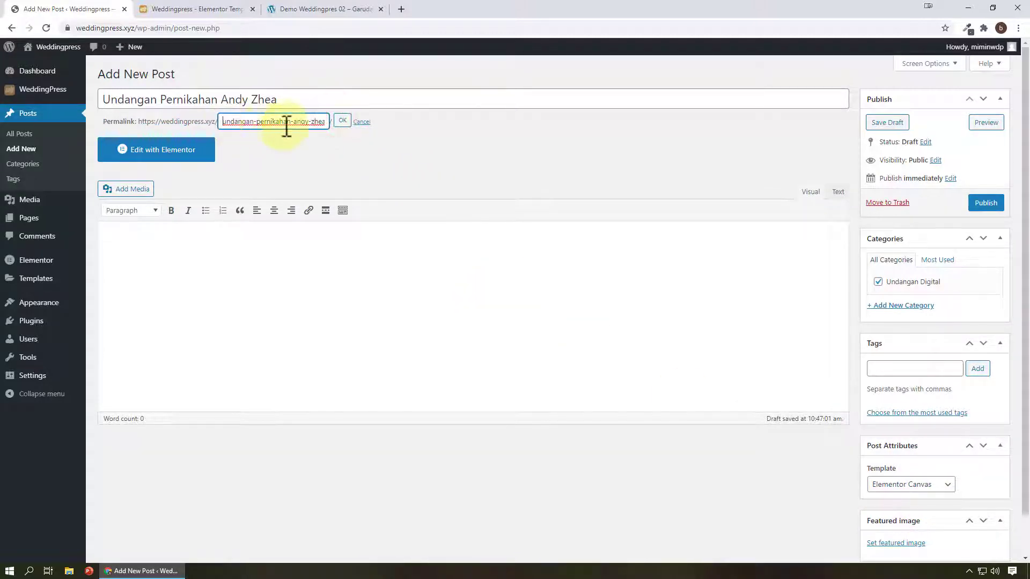
pyautogui.moveTo(294, 121); pyautogui.dragTo(222, 119)
pyautogui.press('BackSpace')
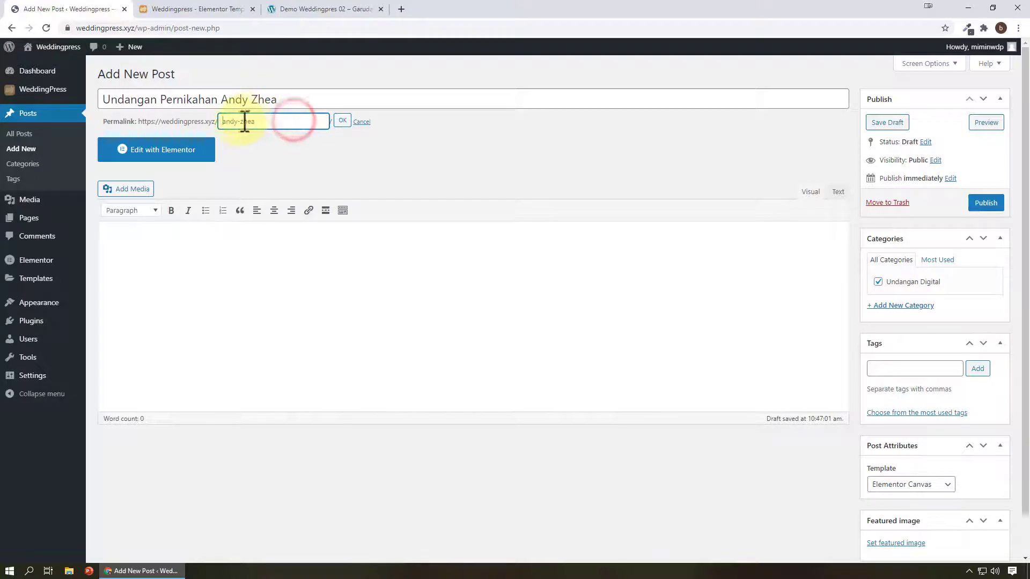
pyautogui.click(240, 121)
pyautogui.press('BackSpace')
pyautogui.click(342, 120)
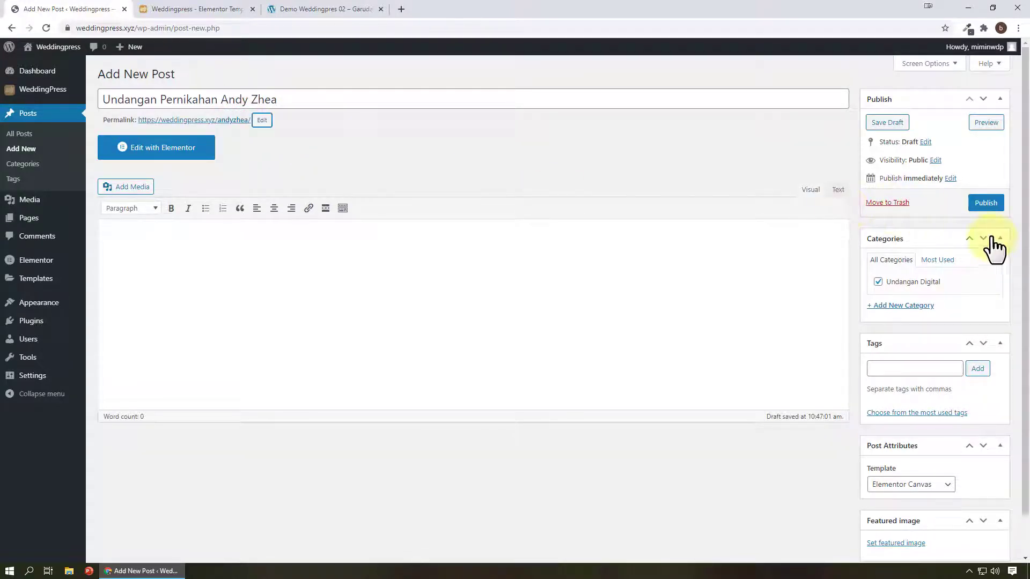
# Step: Publish the invitation post and open it for editing with Elementor
pyautogui.click(992, 204)
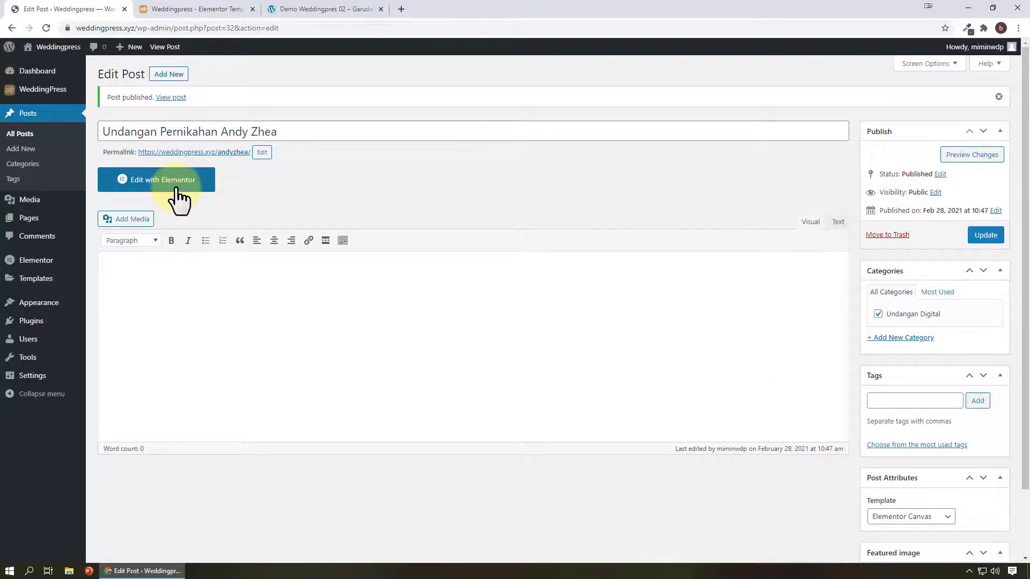
pyautogui.click(178, 188)
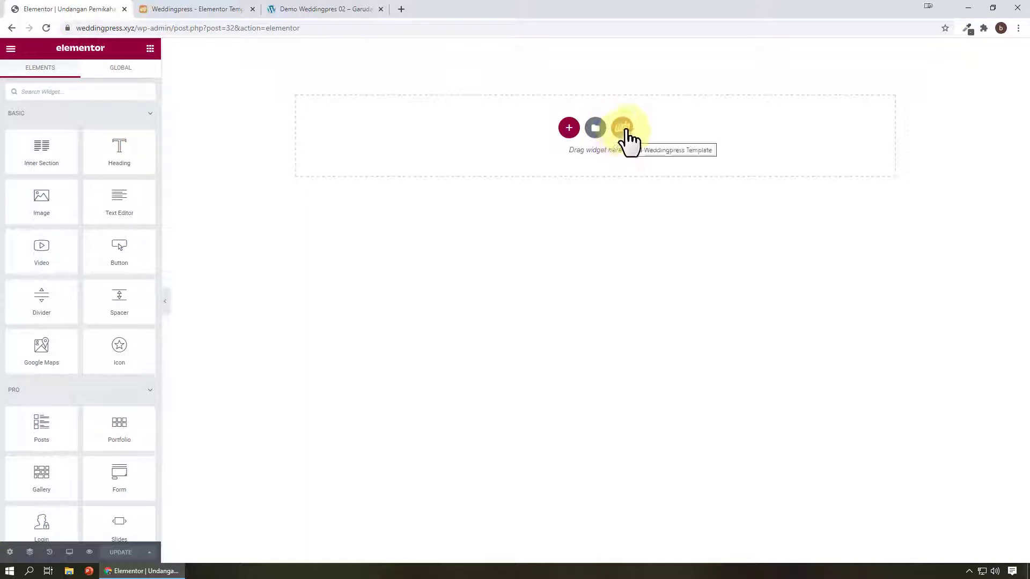
# Step: Look at the WeddingPress template library, close it, and collapse the other widget categories to view the WeddingPress widgets
pyautogui.click(622, 131)
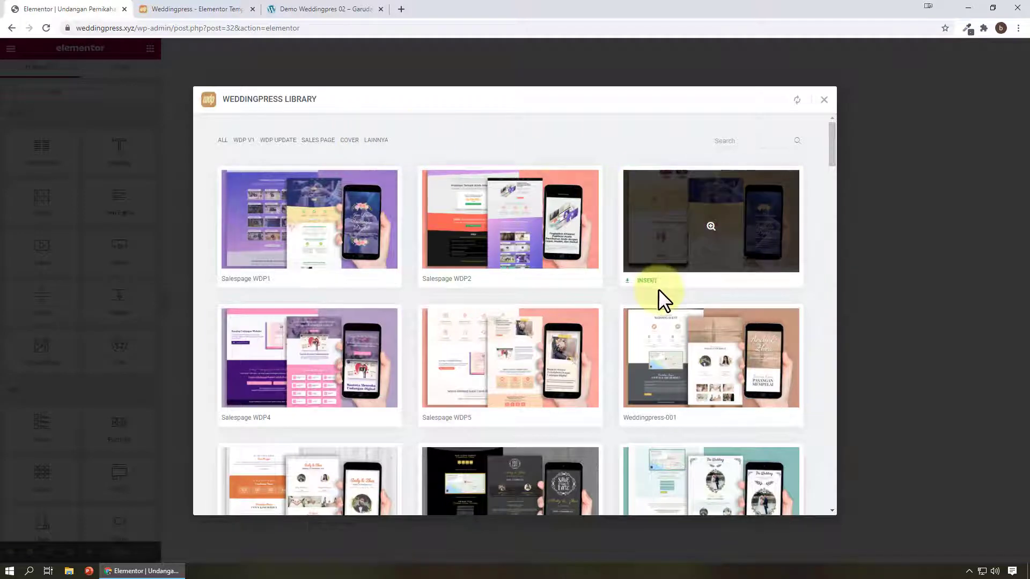
pyautogui.click(823, 100)
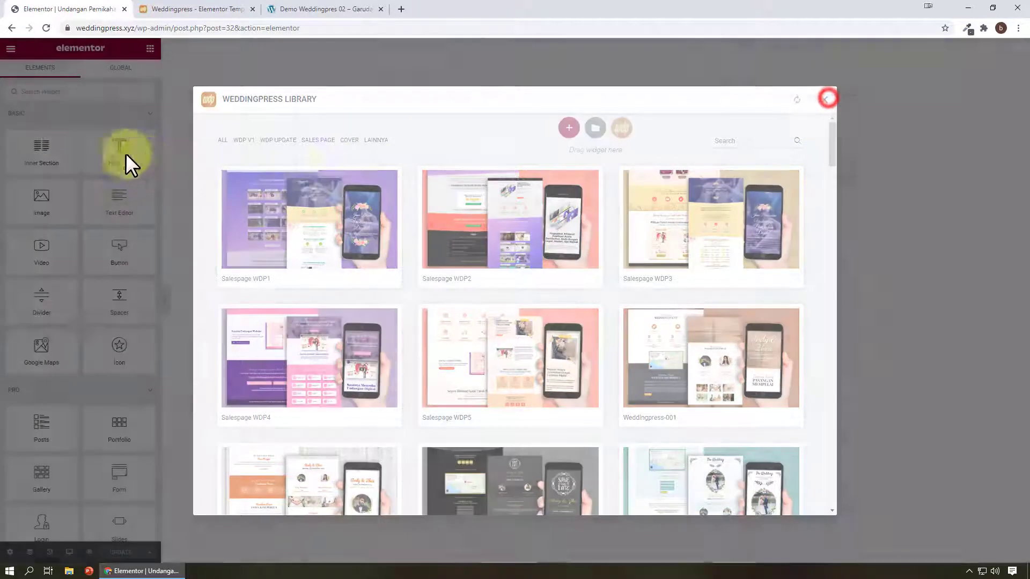
pyautogui.click(97, 112)
pyautogui.click(100, 140)
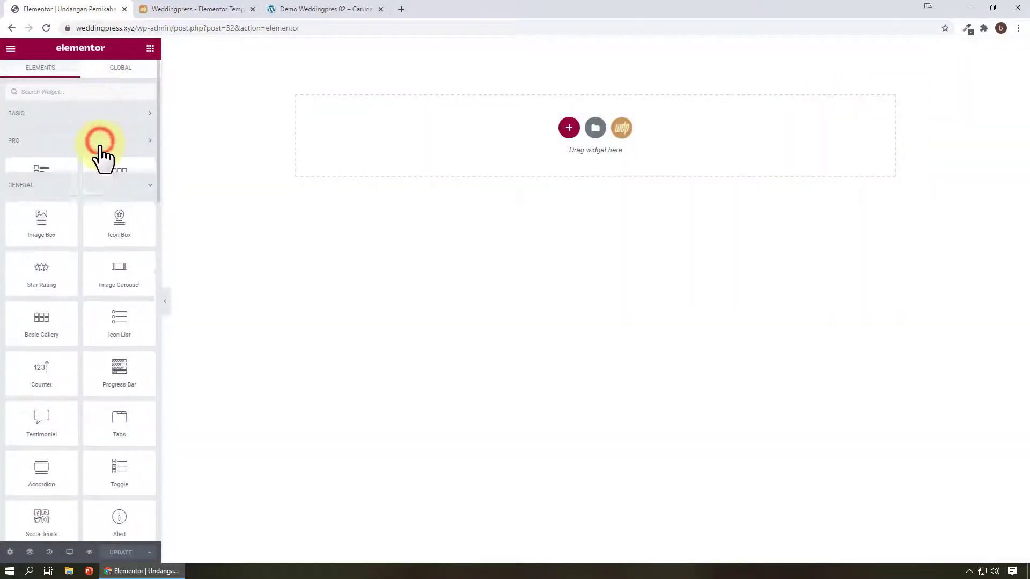
pyautogui.click(101, 168)
pyautogui.click(91, 251)
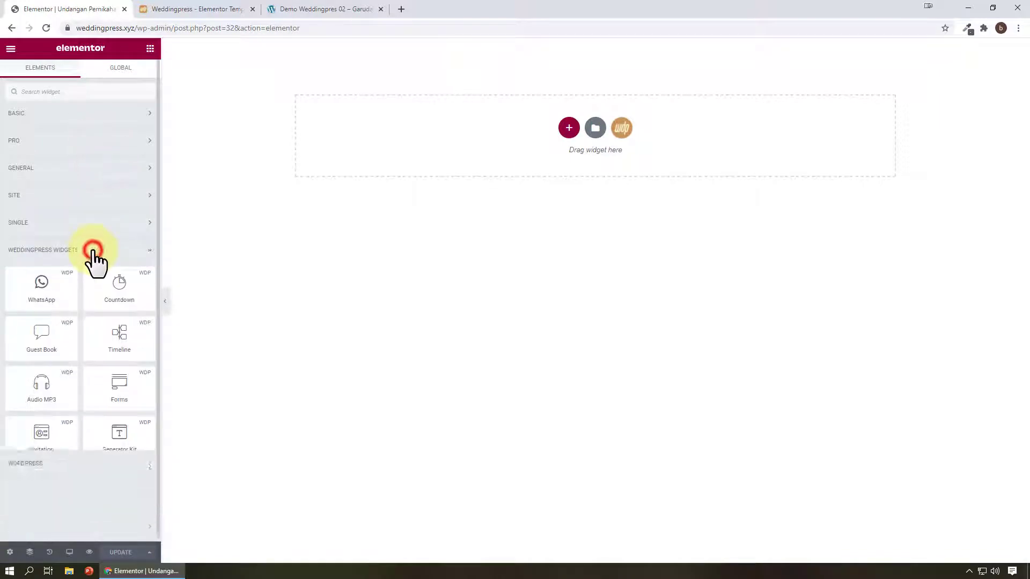
pyautogui.click(28, 256)
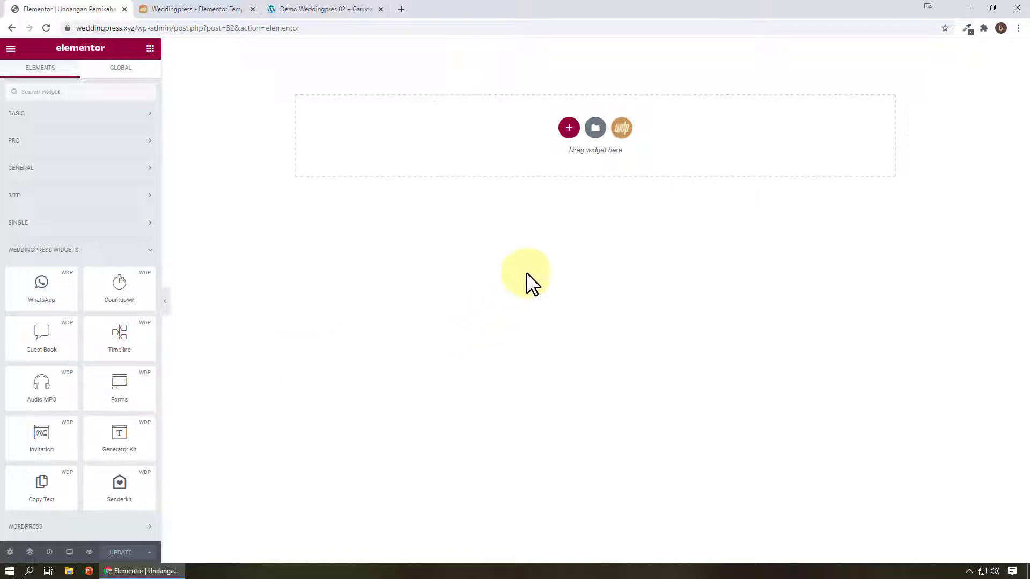
# Step: Preview the Weddingpress-002 template from the WDP V1 category of the WeddingPress library and insert it into the post
pyautogui.click(622, 129)
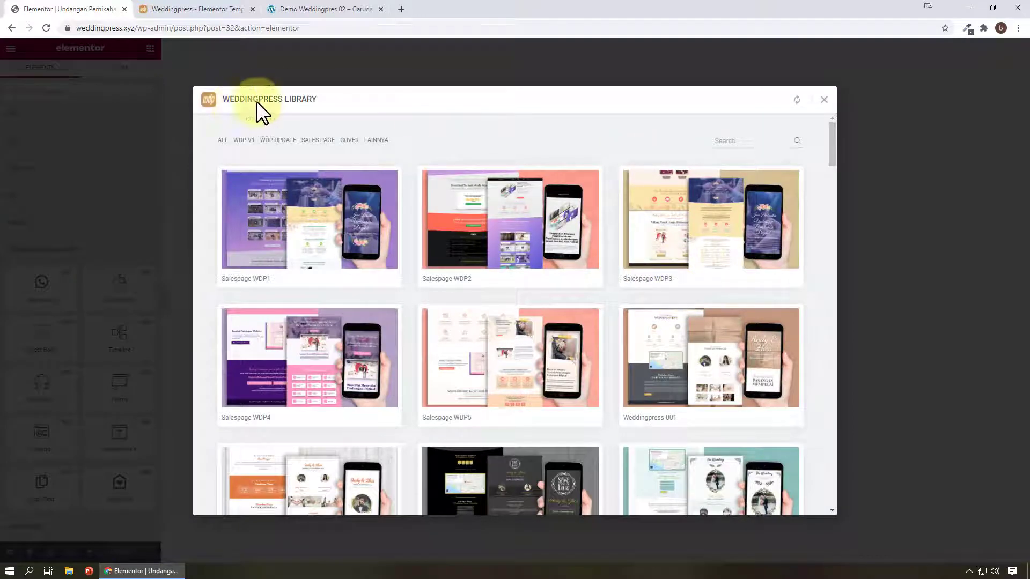
pyautogui.click(245, 140)
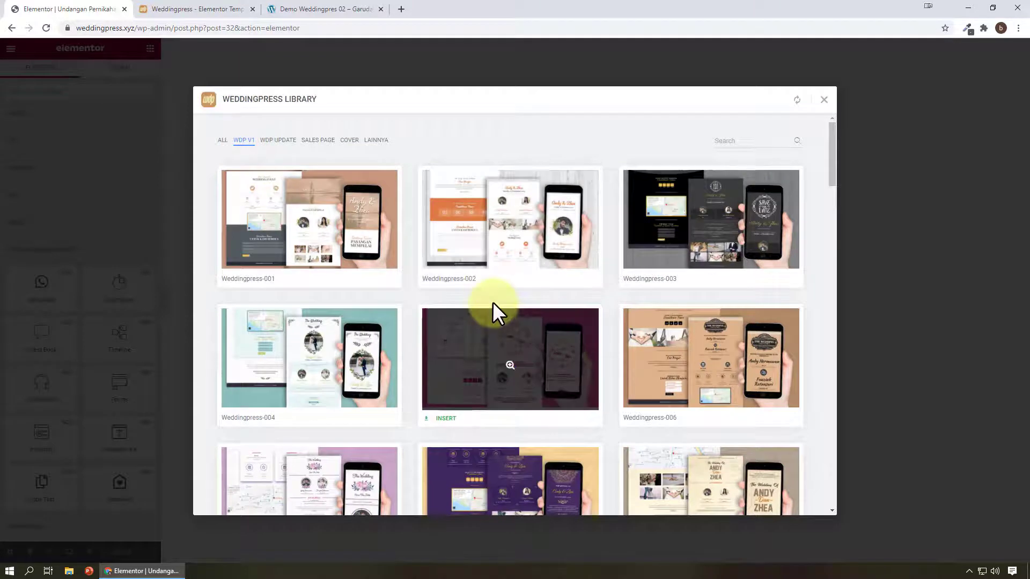
pyautogui.click(509, 226)
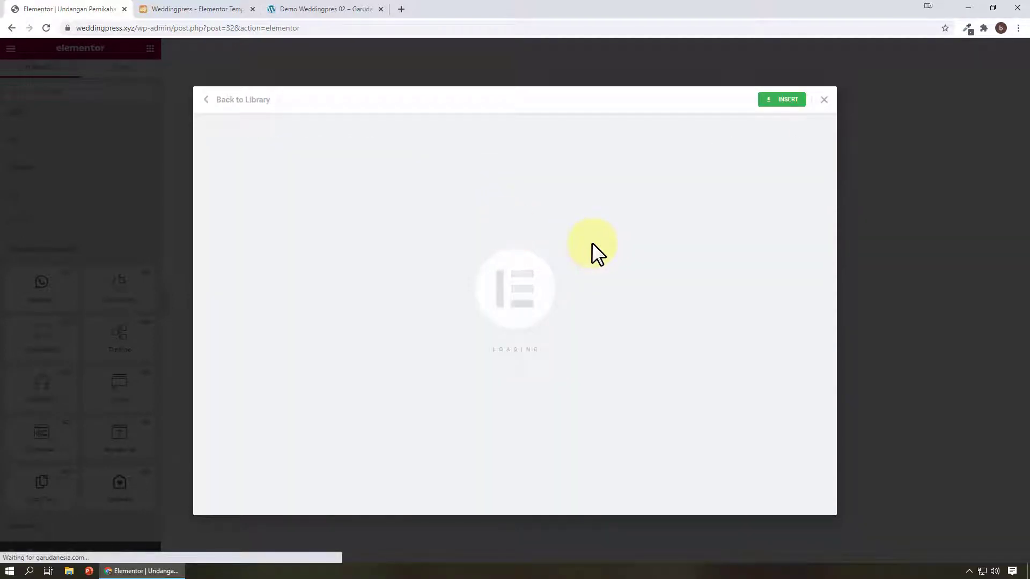
pyautogui.scroll(-3, 591, 241)
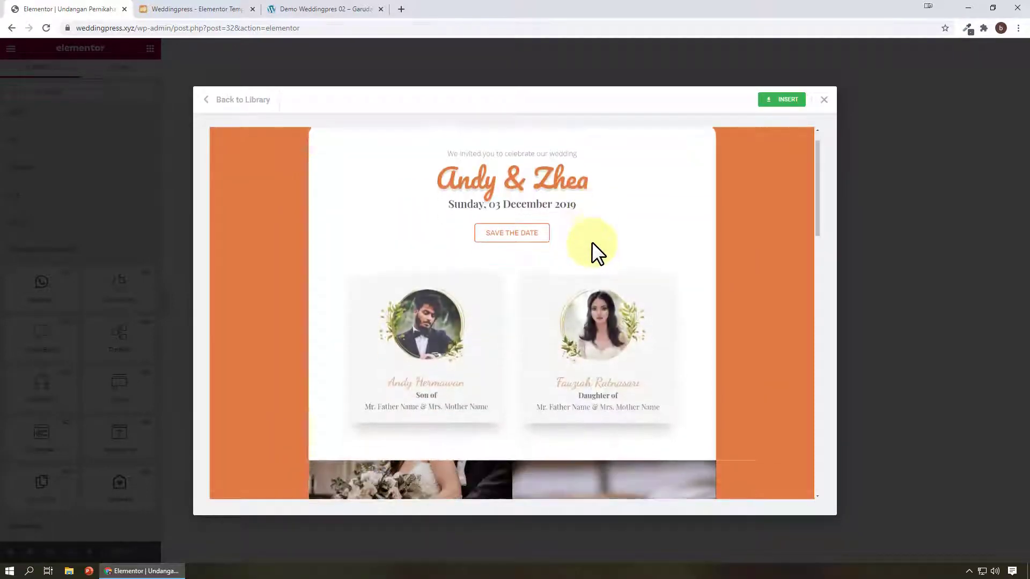
pyautogui.scroll(-10, 591, 241)
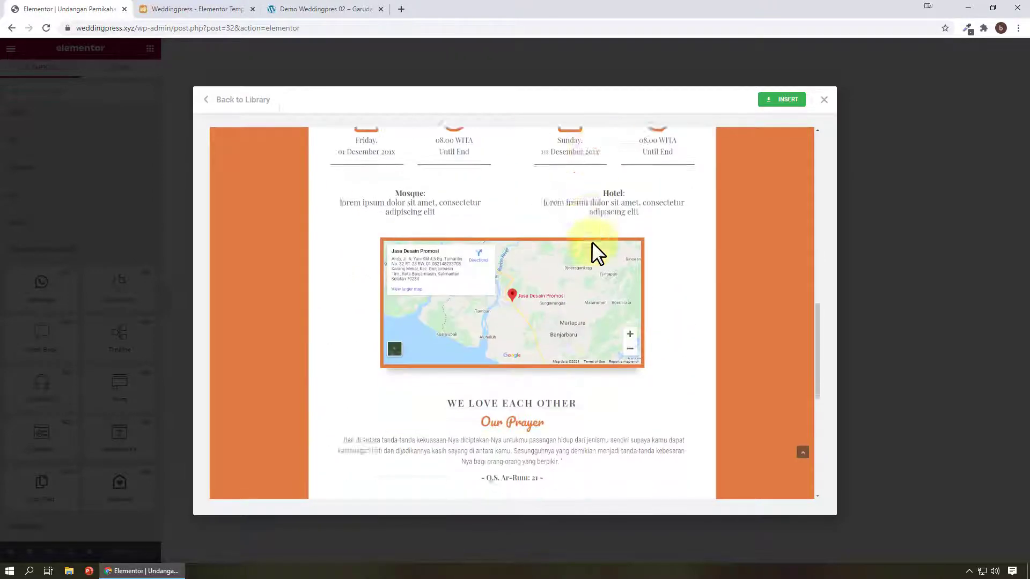
pyautogui.scroll(-3, 591, 241)
pyautogui.scroll(8, 603, 254)
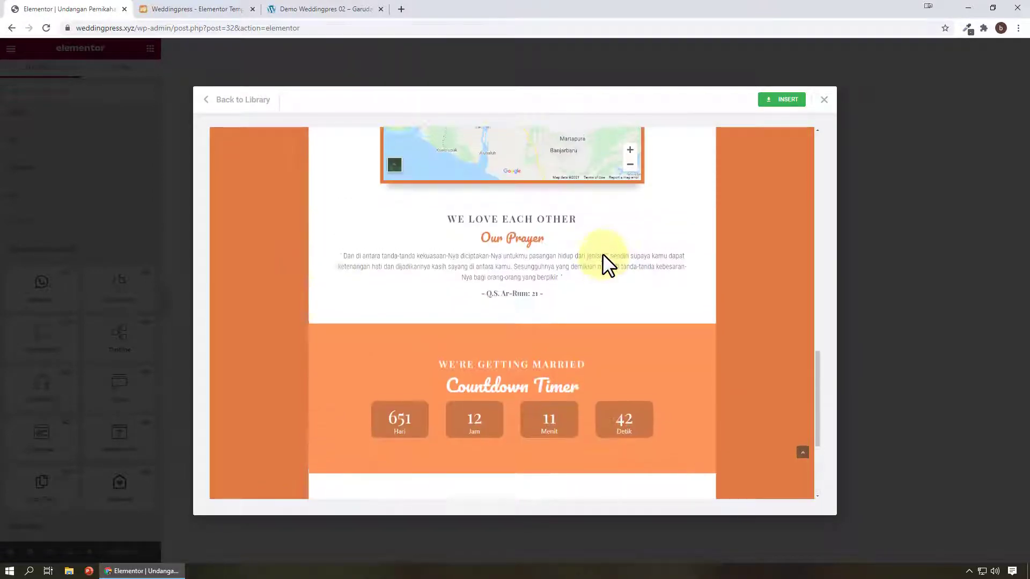
pyautogui.scroll(8, 603, 253)
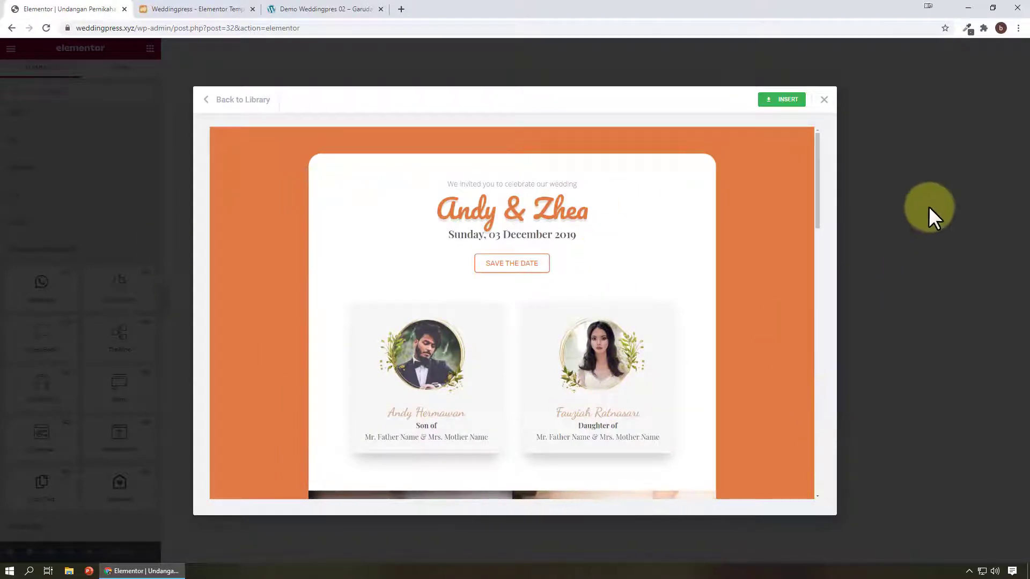
pyautogui.click(786, 100)
# Step: Examine the inserted invitation template's sections from the heading down to the footer
pyautogui.scroll(-3, 874, 242)
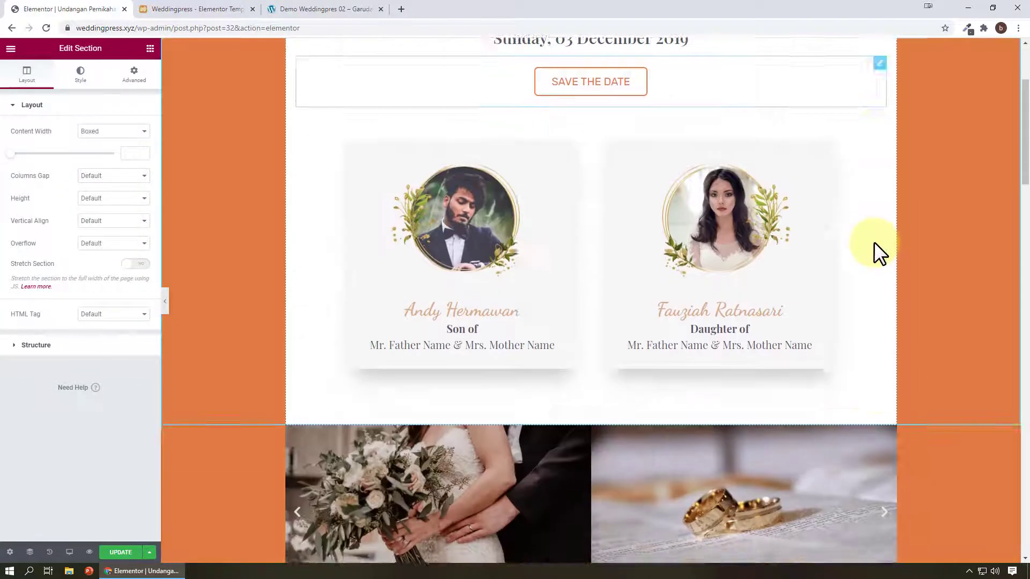
pyautogui.scroll(-15, 874, 241)
pyautogui.scroll(20, 874, 241)
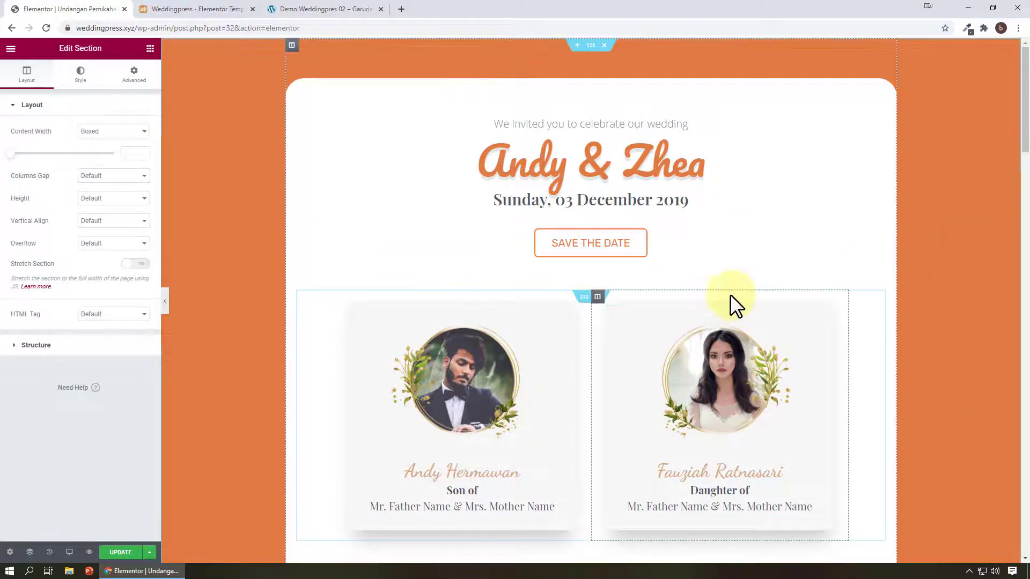
pyautogui.scroll(-3, 663, 204)
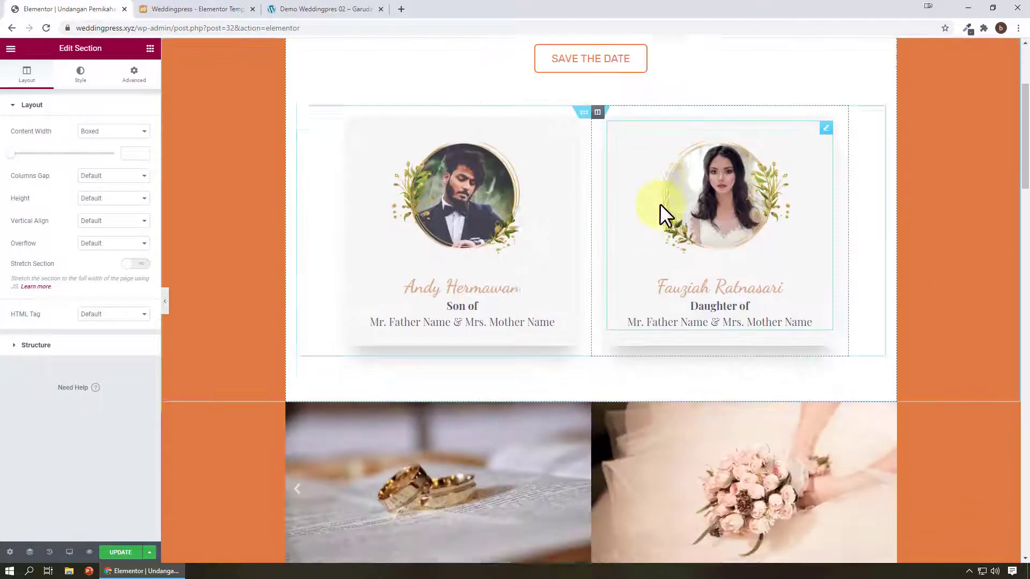
pyautogui.scroll(-9, 660, 204)
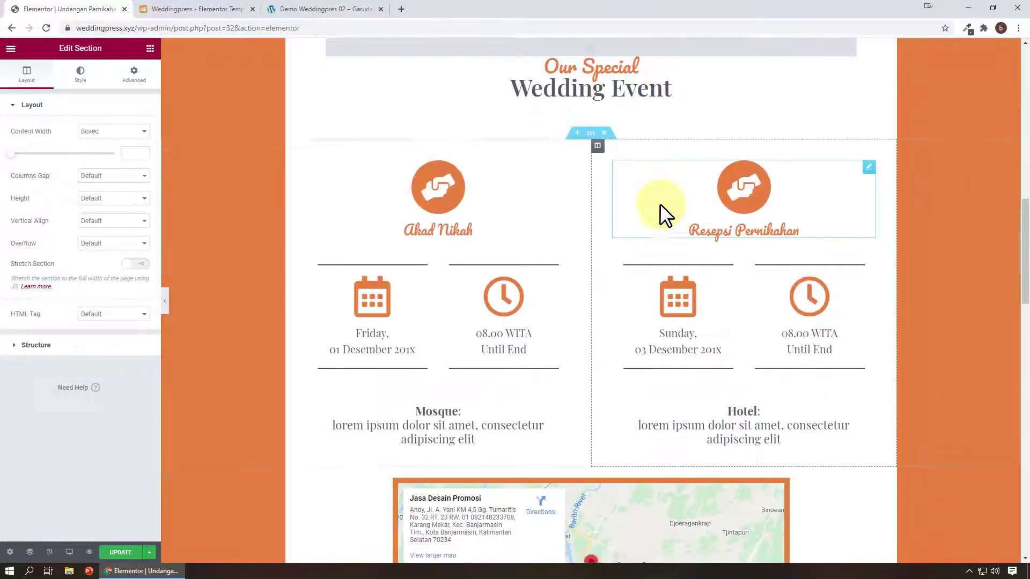
pyautogui.scroll(-15, 661, 207)
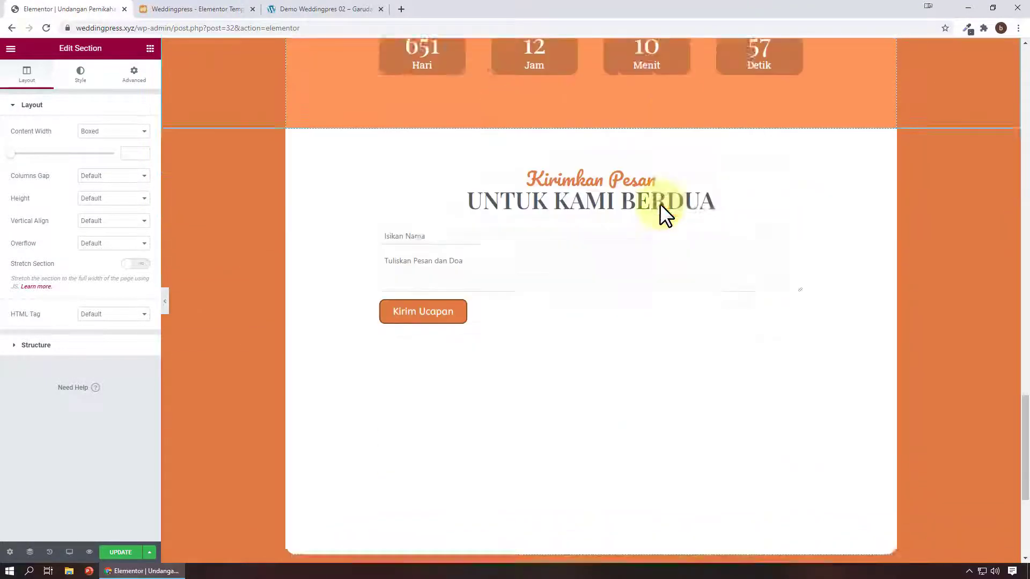
pyautogui.scroll(-4, 665, 214)
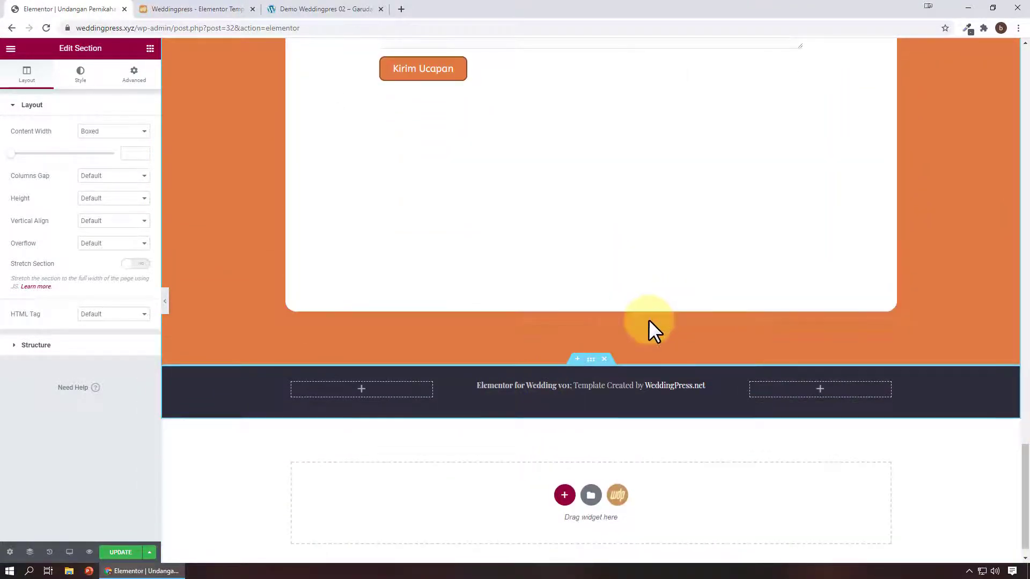
# Step: Open the introductory invitation line above the couple's names for editing and look at its title text
pyautogui.scroll(20, 647, 325)
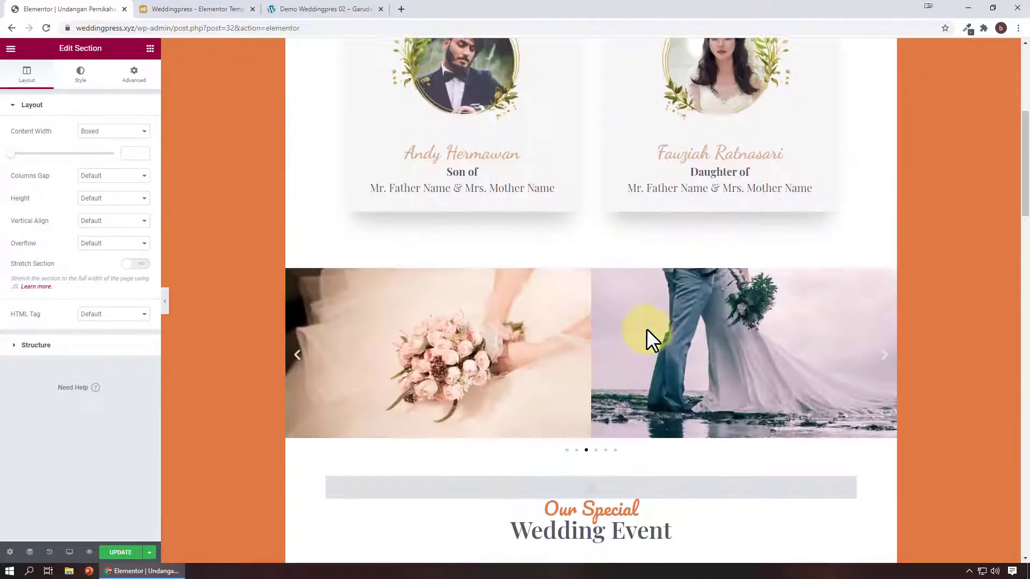
pyautogui.scroll(5, 646, 329)
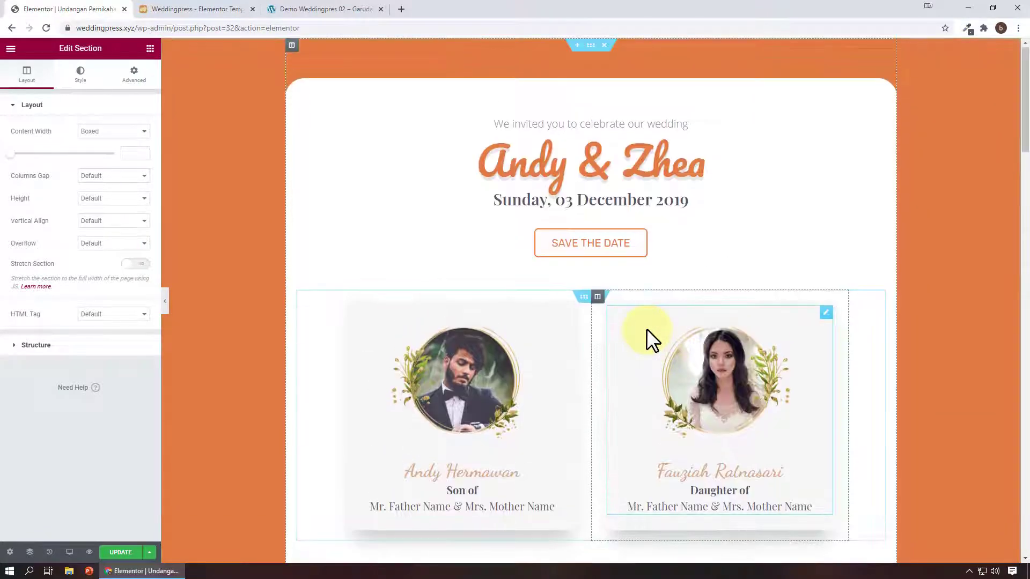
pyautogui.click(558, 123)
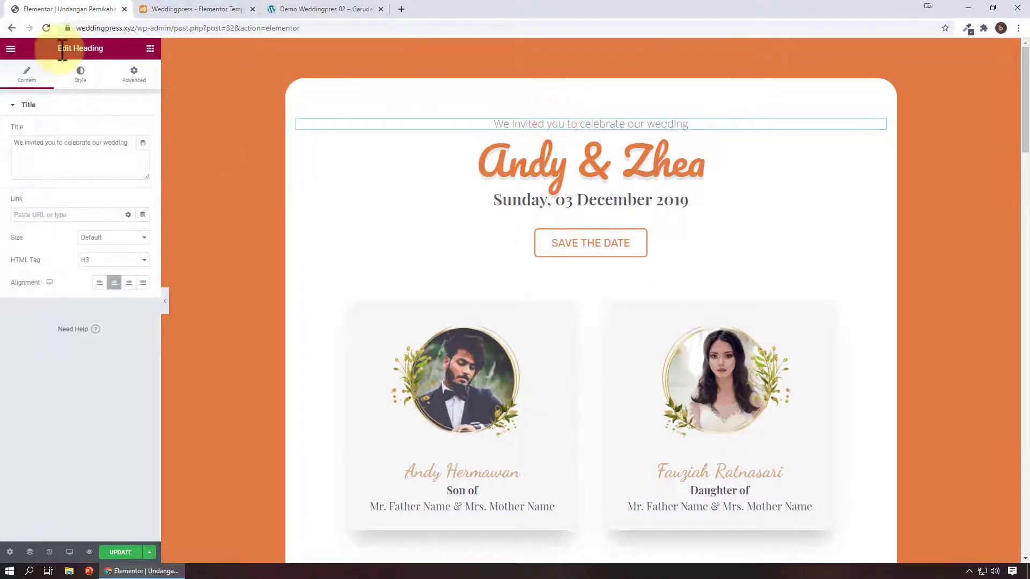
pyautogui.moveTo(134, 151); pyautogui.dragTo(11, 150)
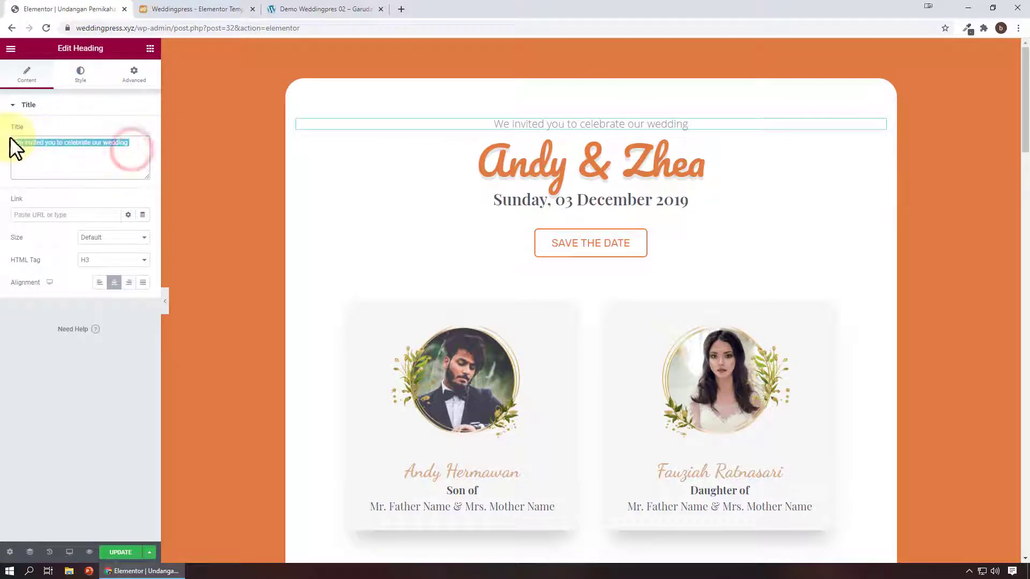
# Step: Change the text color of the couple's names heading to a brighter orange
pyautogui.click(756, 173)
pyautogui.moveTo(89, 155); pyautogui.dragTo(8, 144)
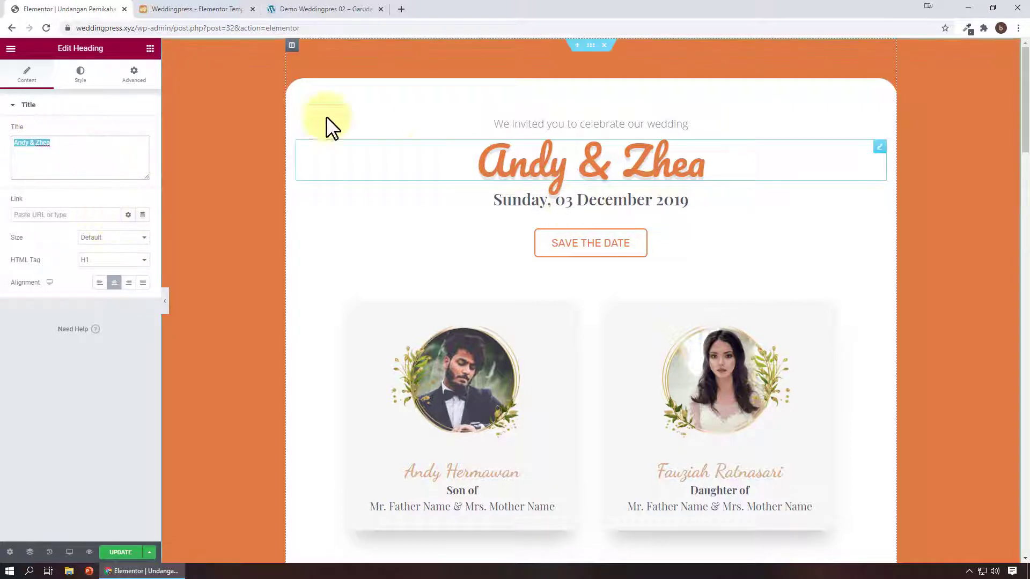
pyautogui.click(84, 78)
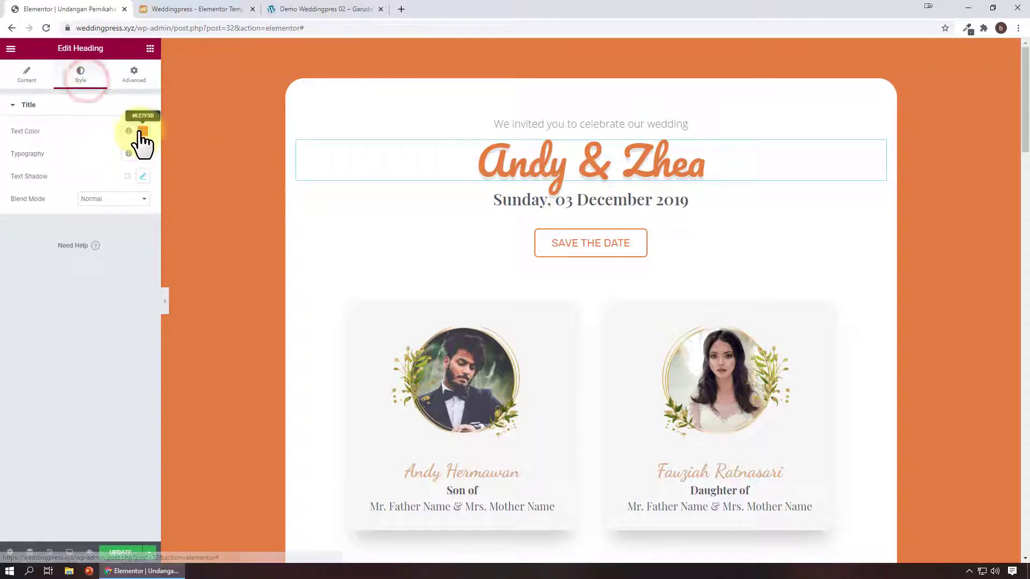
pyautogui.click(142, 131)
pyautogui.moveTo(115, 177)
pyautogui.mouseDown()
pyautogui.moveTo(124, 173)
pyautogui.moveTo(104, 161)
pyautogui.mouseUp()
pyautogui.click(85, 128)
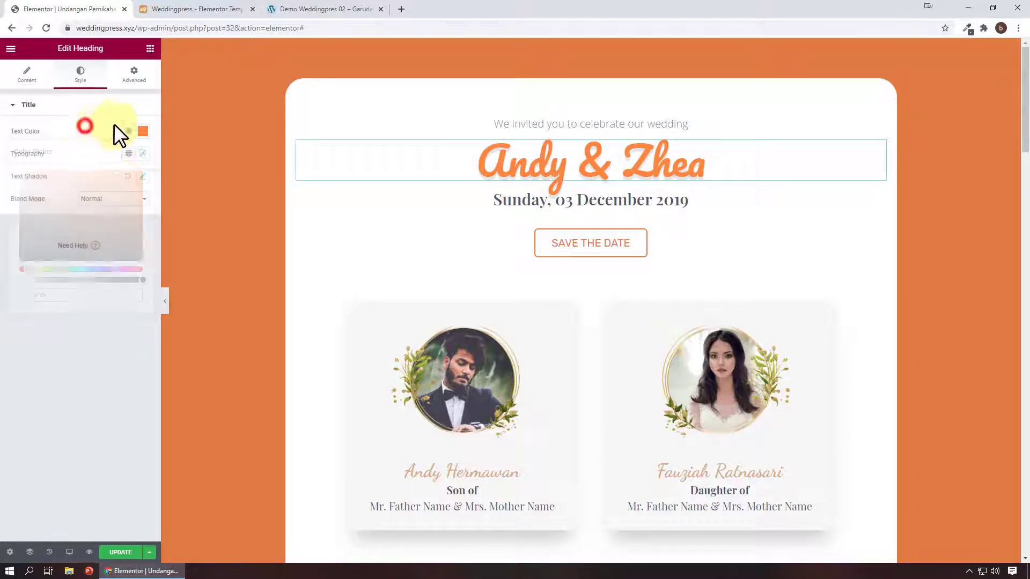
# Step: Set the couple's names heading to the Parisienne font family with a size of 144 px
pyautogui.click(143, 154)
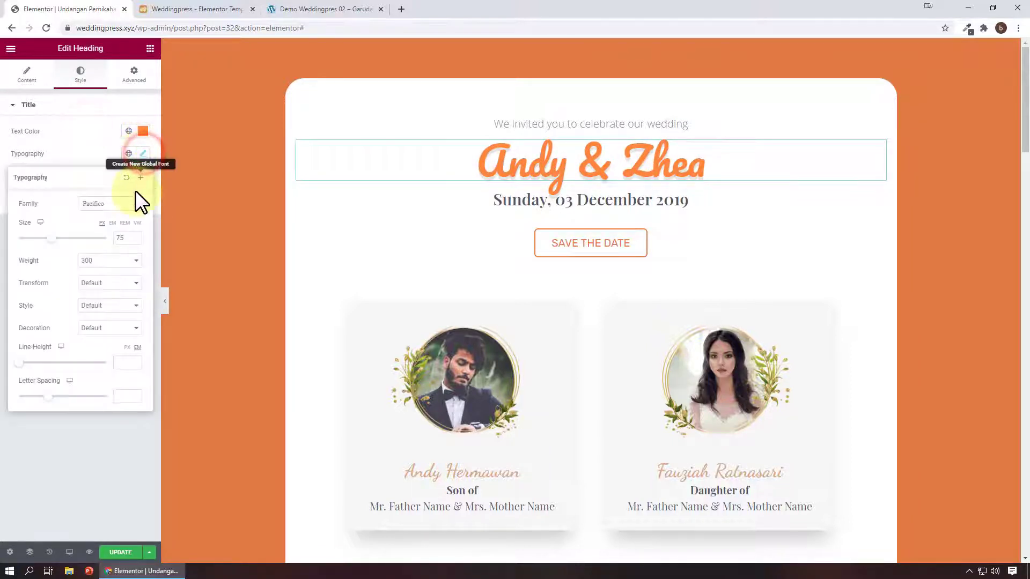
pyautogui.click(116, 204)
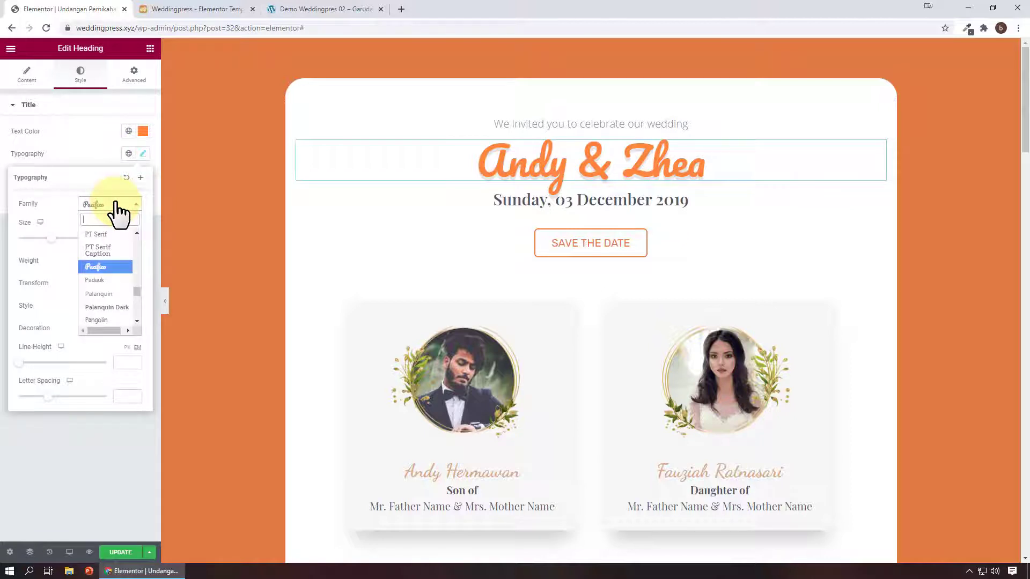
pyautogui.scroll(-4, 113, 295)
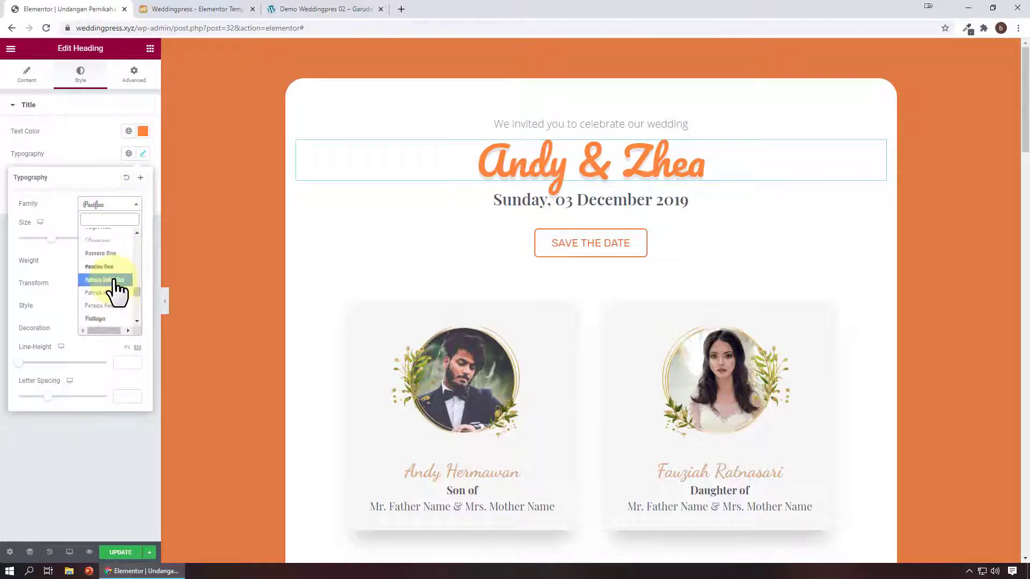
pyautogui.click(115, 242)
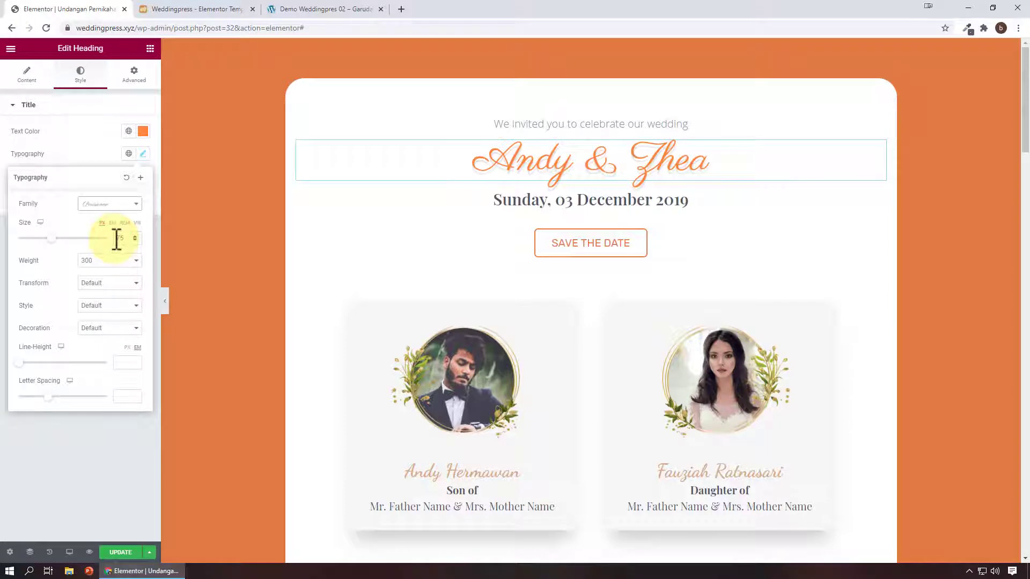
pyautogui.moveTo(52, 238); pyautogui.dragTo(84, 248)
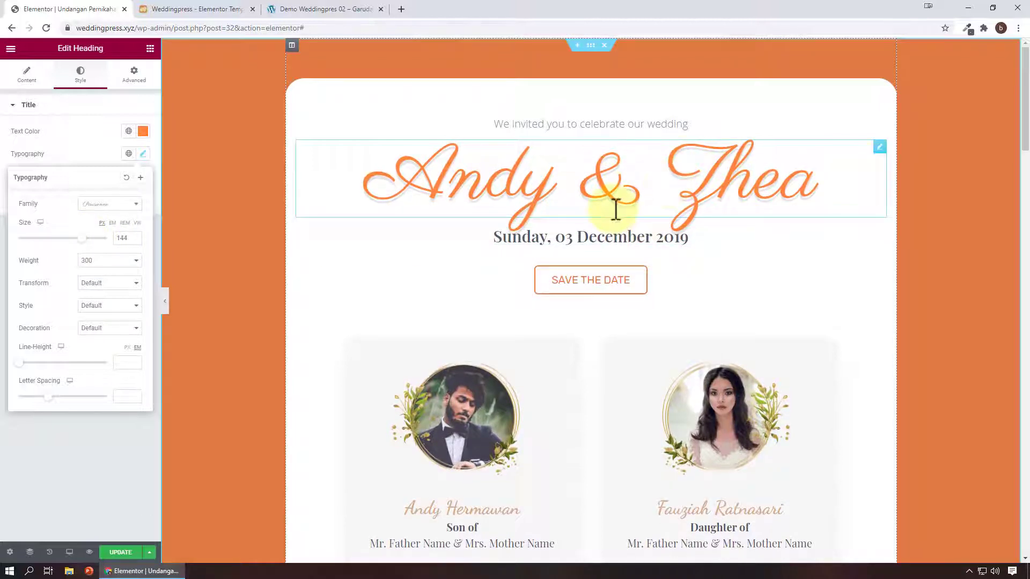
# Step: Preview the invitation in tablet mode and set the couple's names heading size to 97 px there
pyautogui.click(72, 552)
pyautogui.click(80, 503)
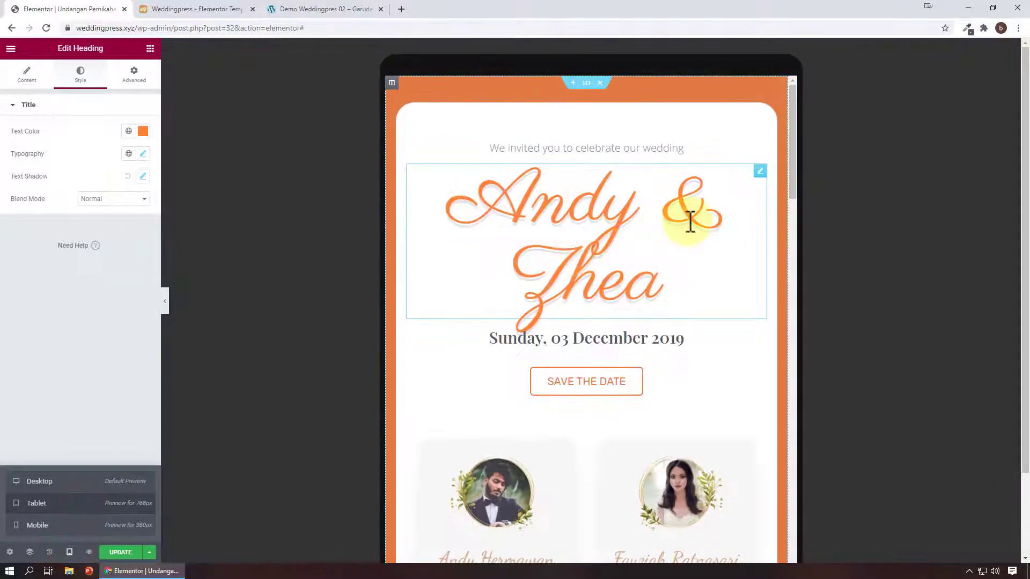
pyautogui.click(143, 154)
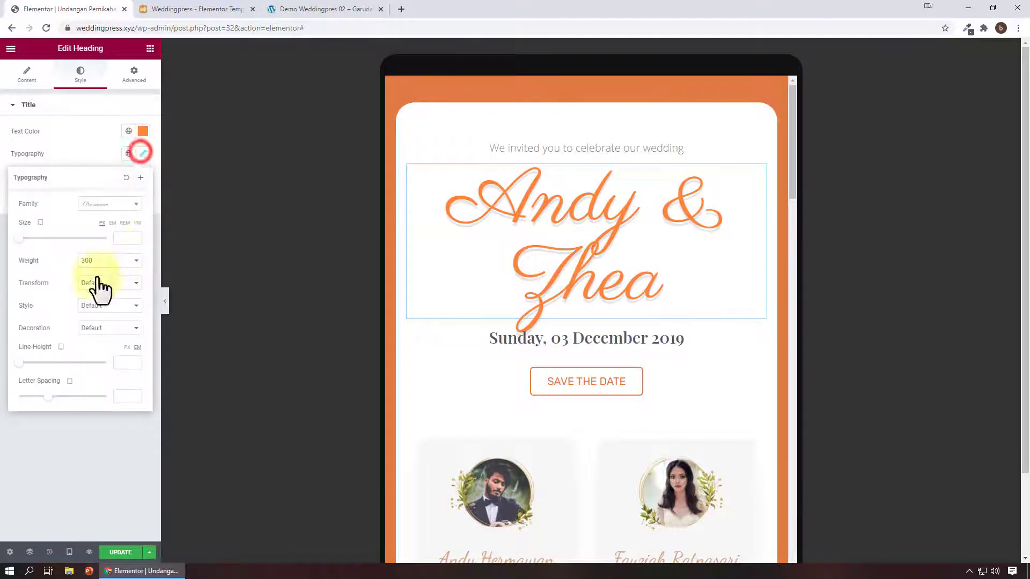
pyautogui.moveTo(20, 240); pyautogui.dragTo(63, 245)
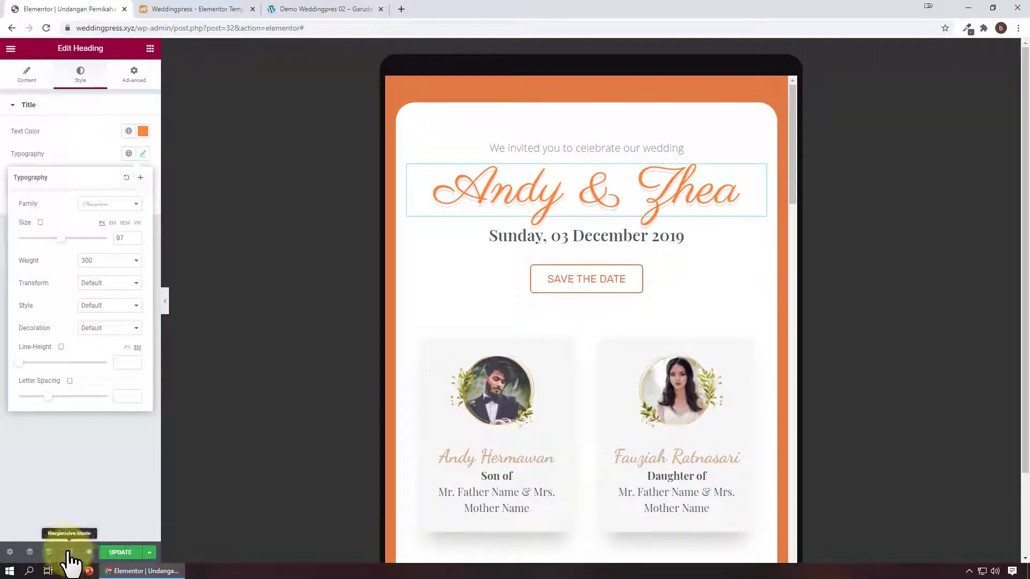
# Step: Set the couple's names heading size to 44 px in mobile mode, and return to the desktop preview
pyautogui.click(70, 553)
pyautogui.click(73, 525)
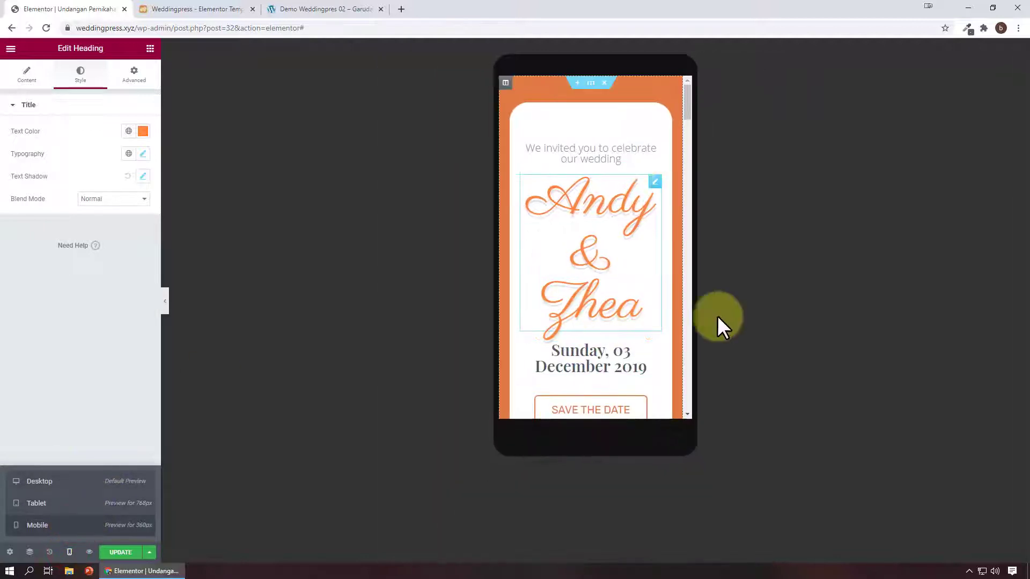
pyautogui.click(143, 155)
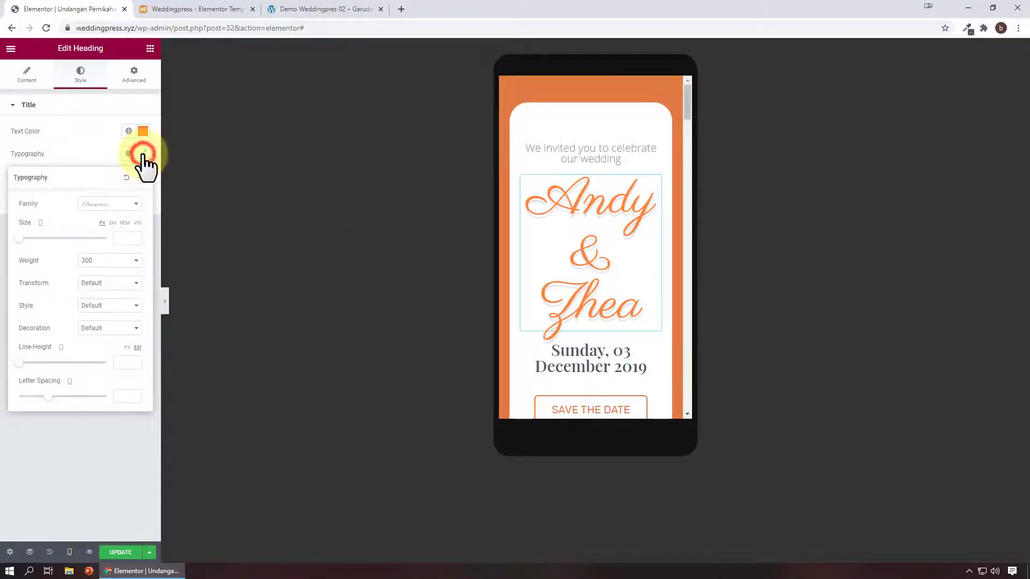
pyautogui.click(23, 238)
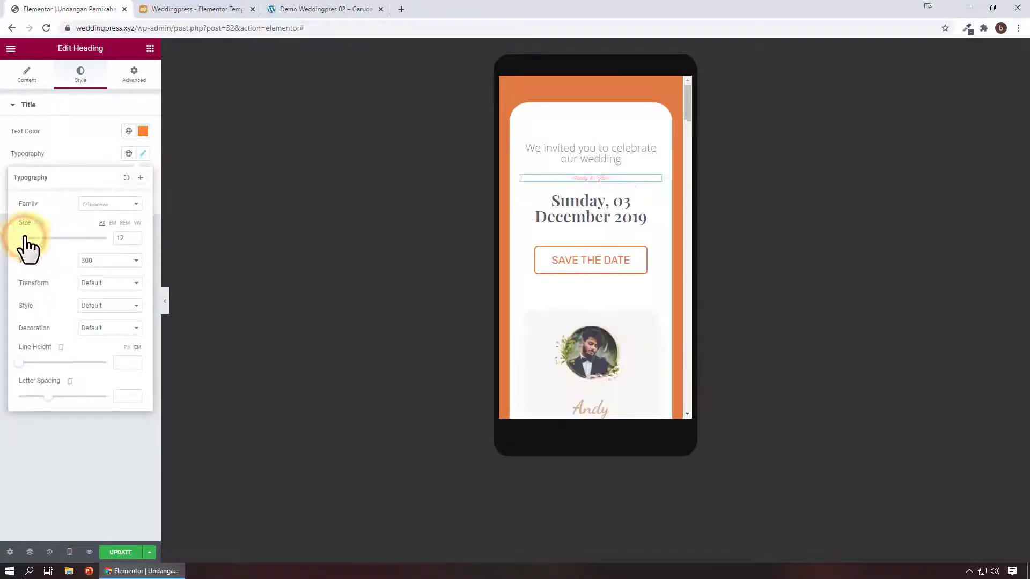
pyautogui.moveTo(25, 236); pyautogui.dragTo(38, 240)
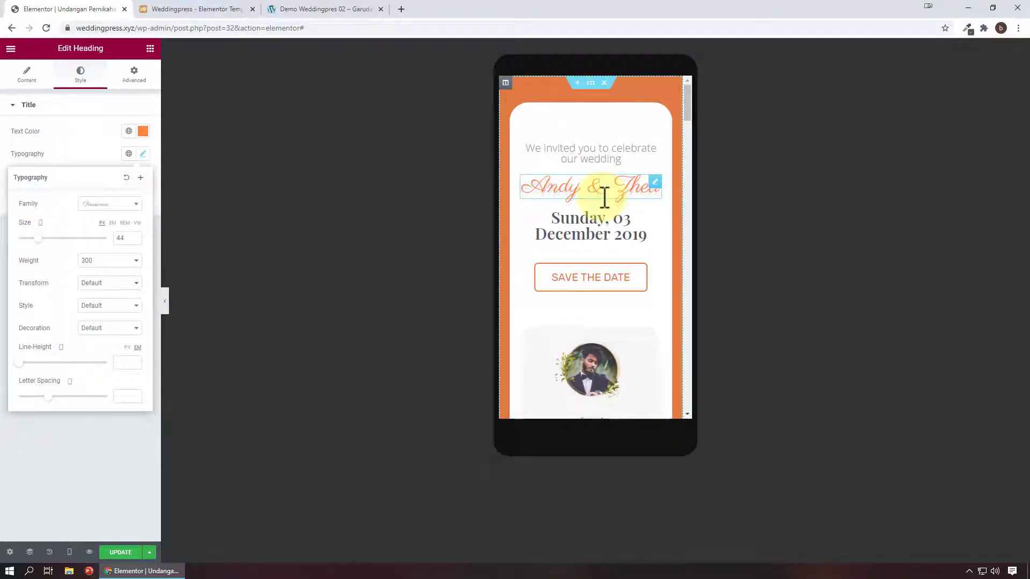
pyautogui.click(71, 552)
pyautogui.click(76, 483)
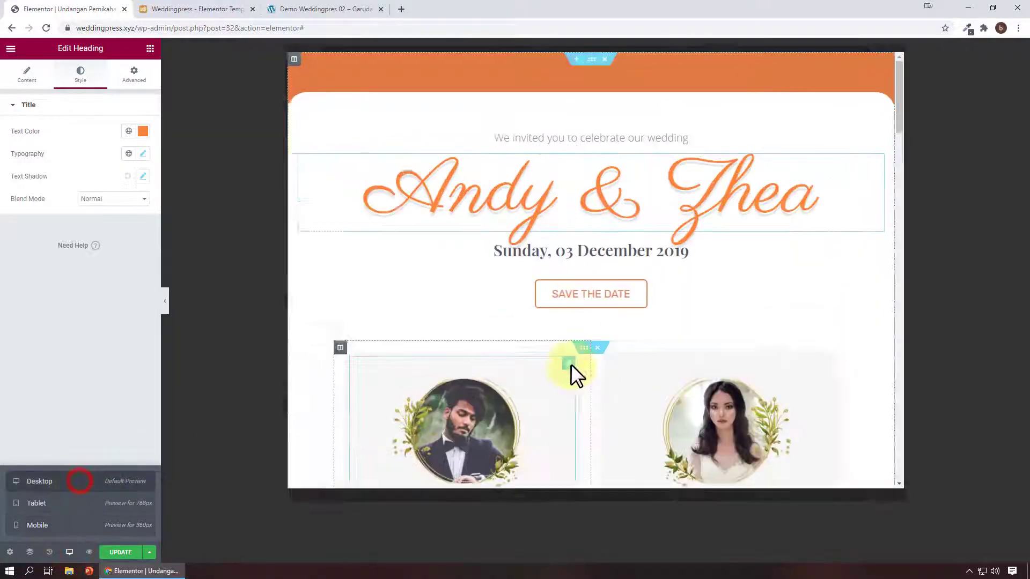
# Step: Show the Navigator, collapse the first section, and examine which page areas the first four sections cover
pyautogui.click(32, 552)
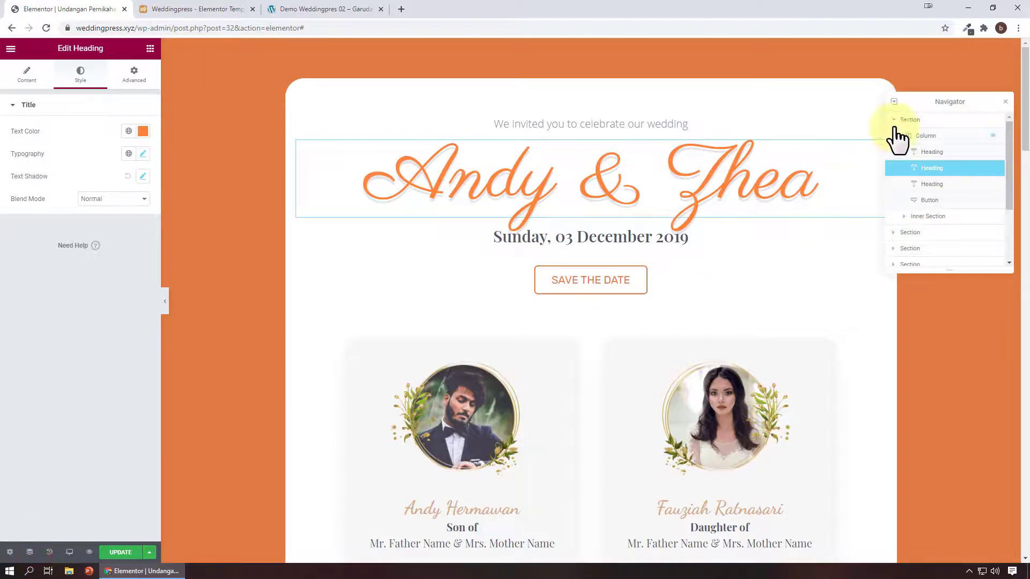
pyautogui.click(893, 120)
pyautogui.click(912, 121)
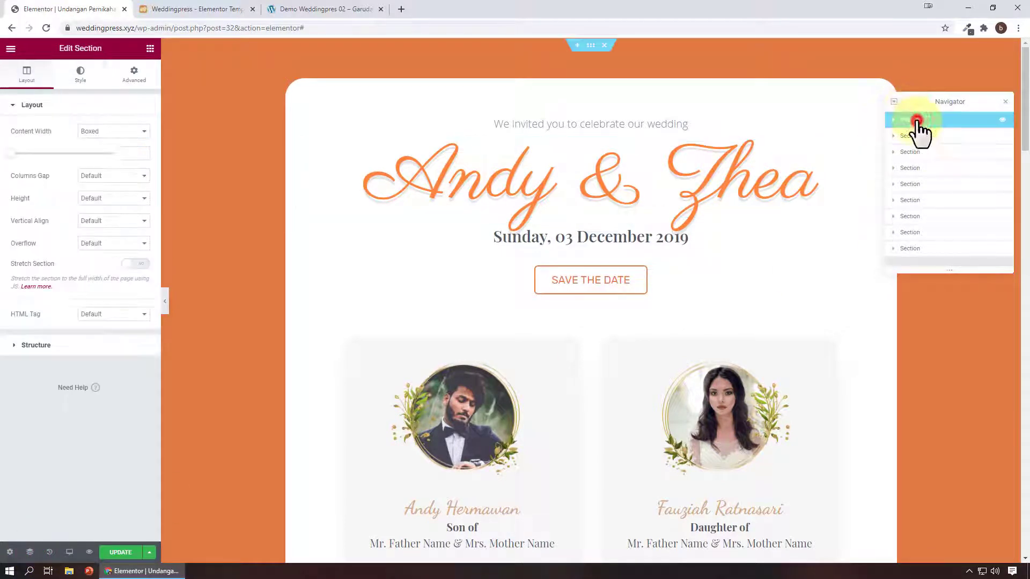
pyautogui.scroll(-4, 418, 331)
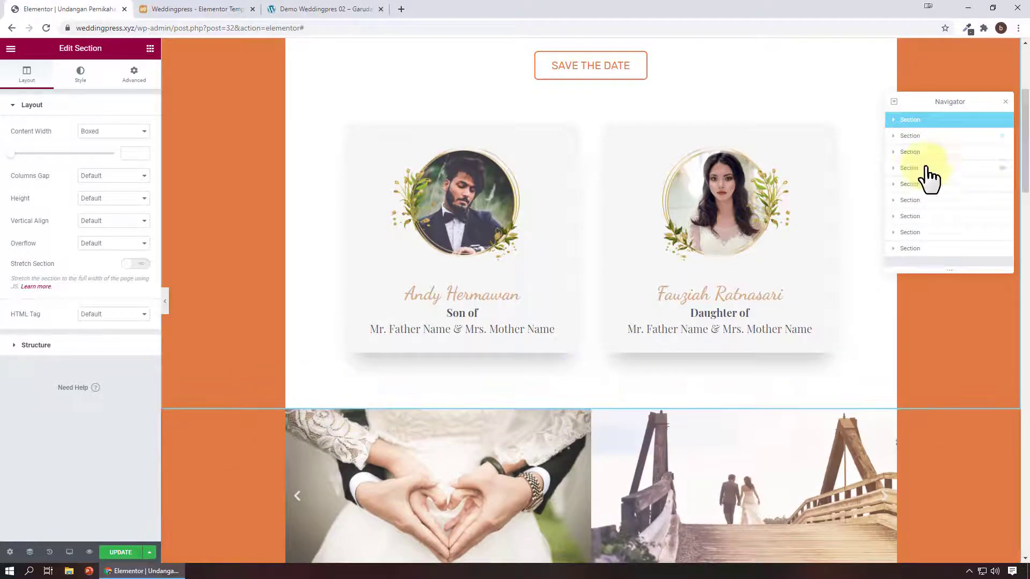
pyautogui.click(926, 141)
pyautogui.click(940, 153)
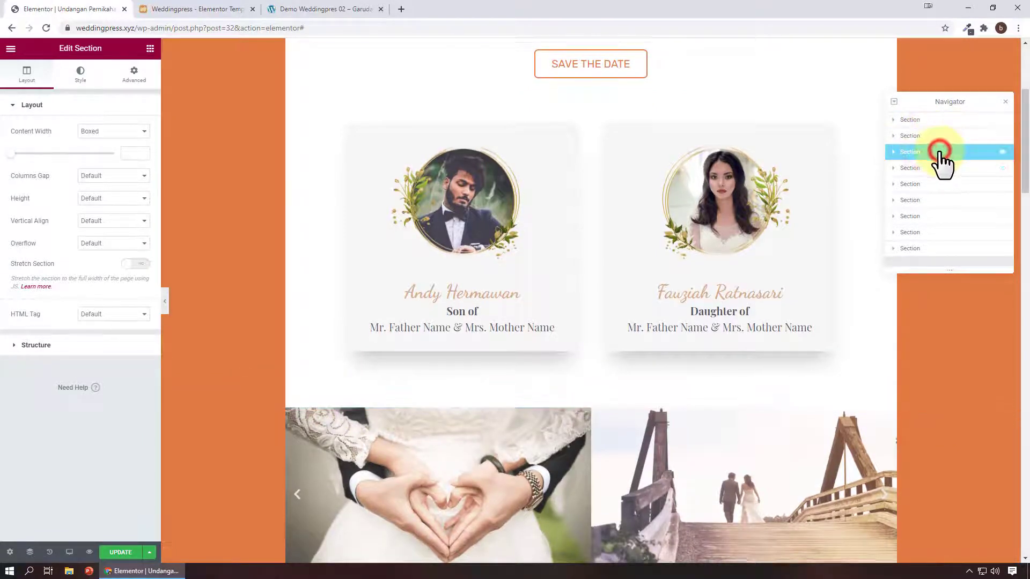
pyautogui.click(941, 169)
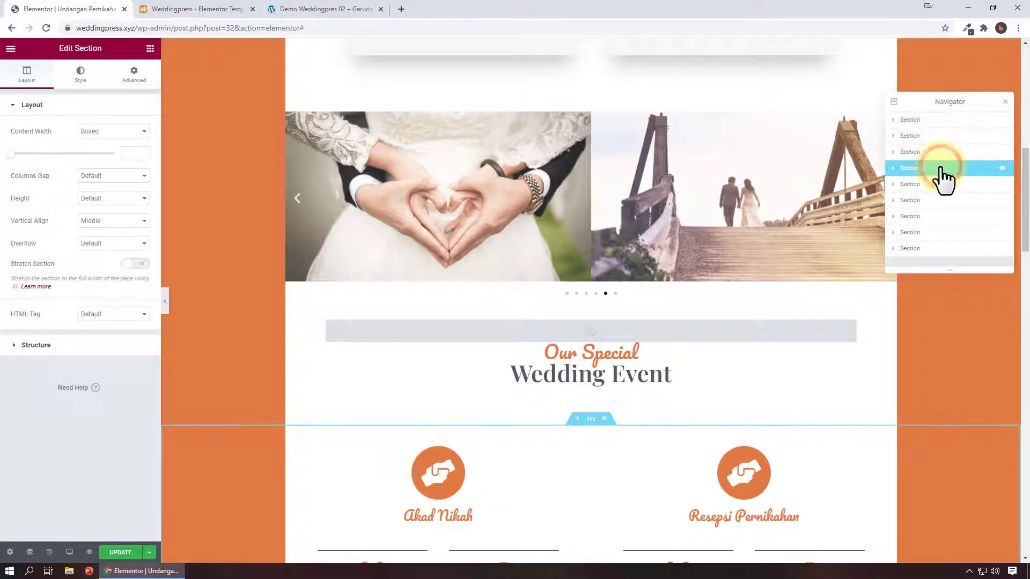
pyautogui.scroll(-5, 758, 308)
pyautogui.scroll(5, 757, 303)
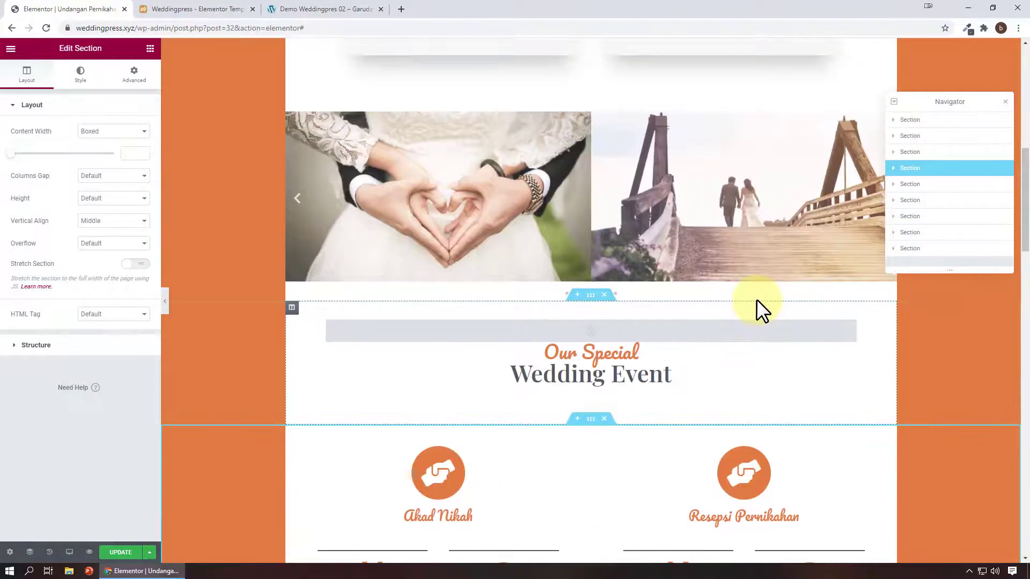
pyautogui.scroll(8, 757, 300)
pyautogui.scroll(-2, 615, 378)
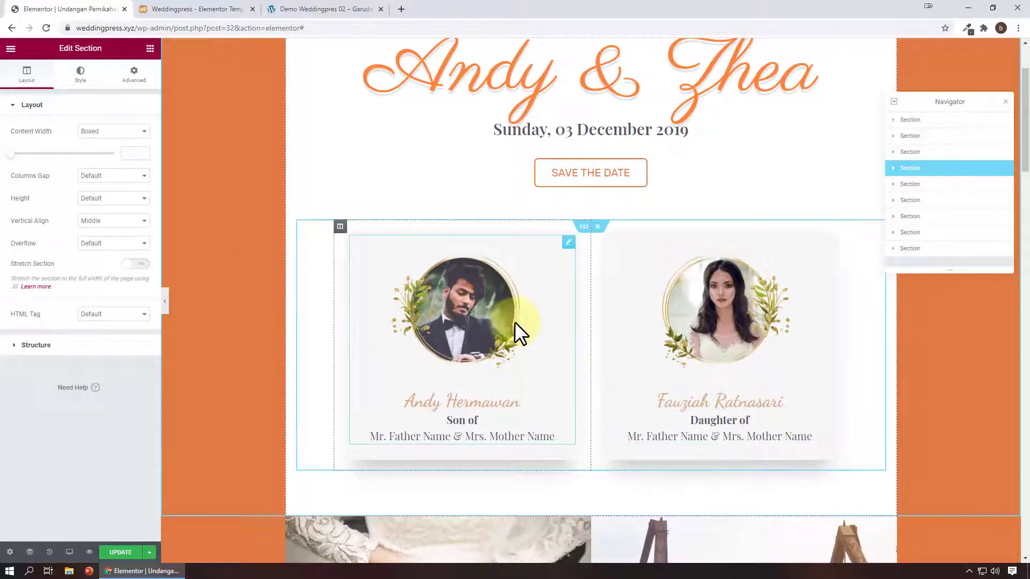
# Step: Open the groom's image box for editing and look at its title, description and style settings
pyautogui.click(514, 321)
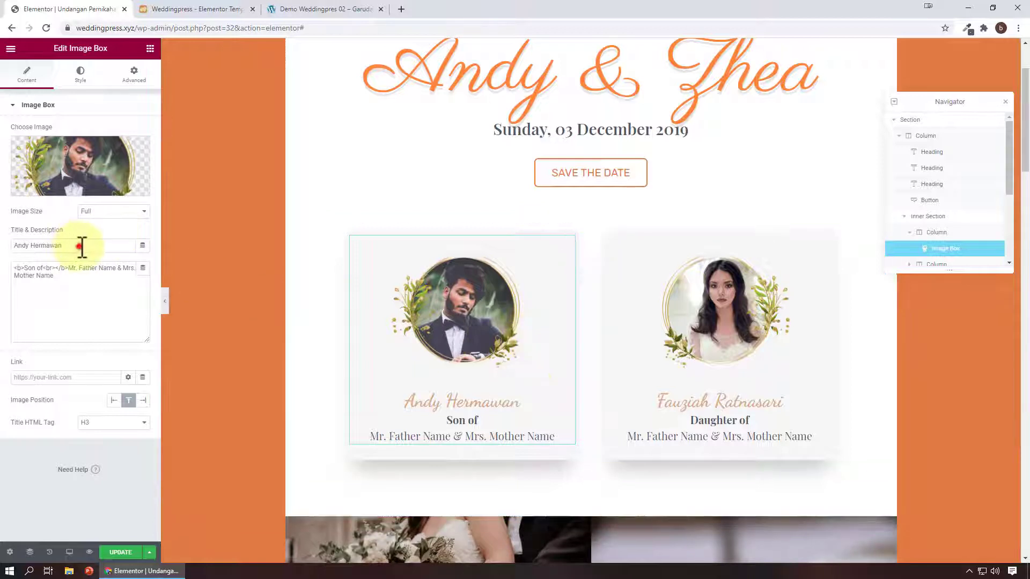
pyautogui.moveTo(78, 246); pyautogui.dragTo(1, 244)
pyautogui.moveTo(81, 292); pyautogui.dragTo(14, 268)
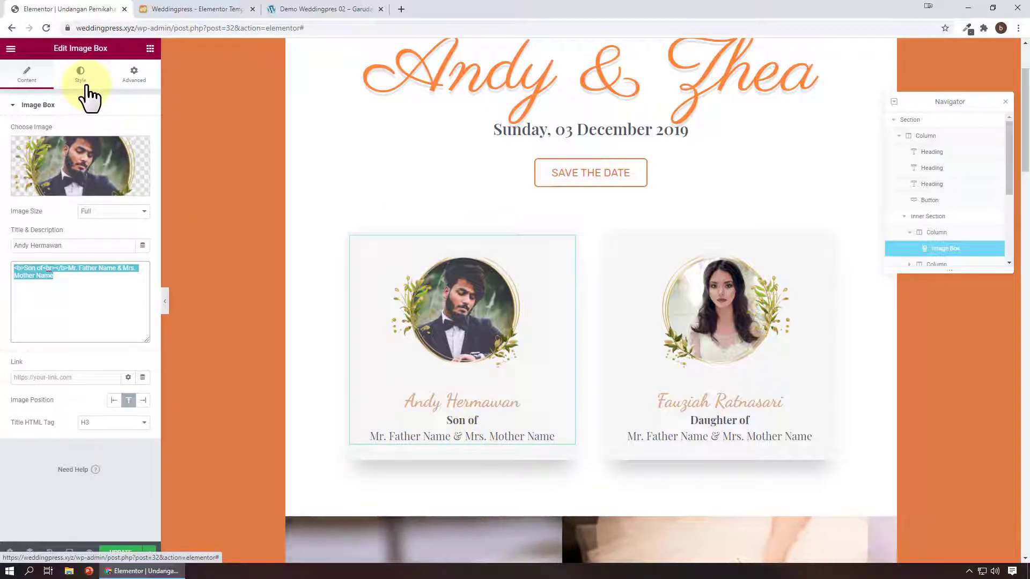
pyautogui.click(87, 86)
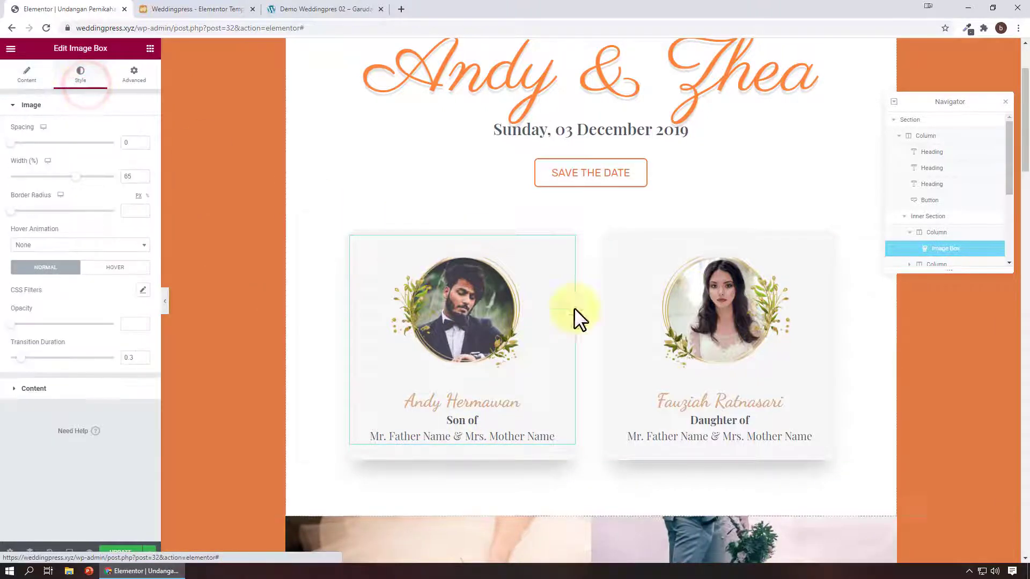
# Step: Open the image carousel for editing, view its selected images in the gallery editor, and close the gallery
pyautogui.scroll(-4, 833, 312)
pyautogui.click(887, 310)
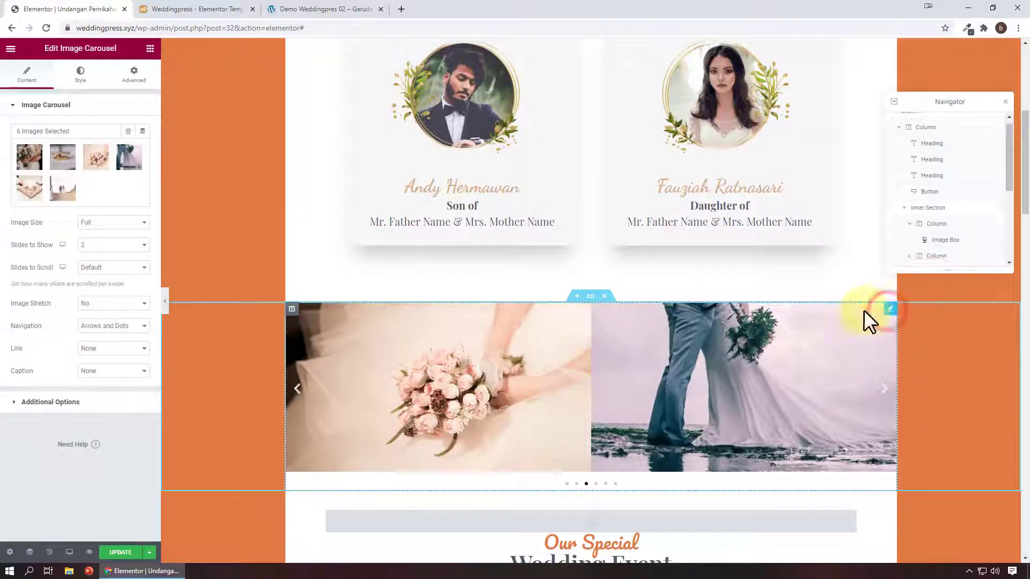
pyautogui.click(130, 203)
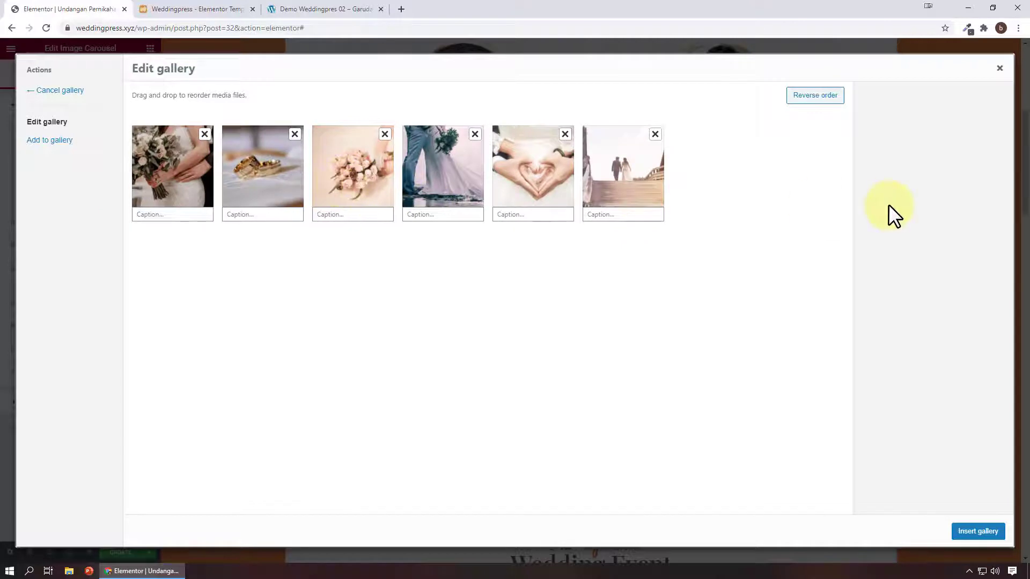
pyautogui.click(999, 69)
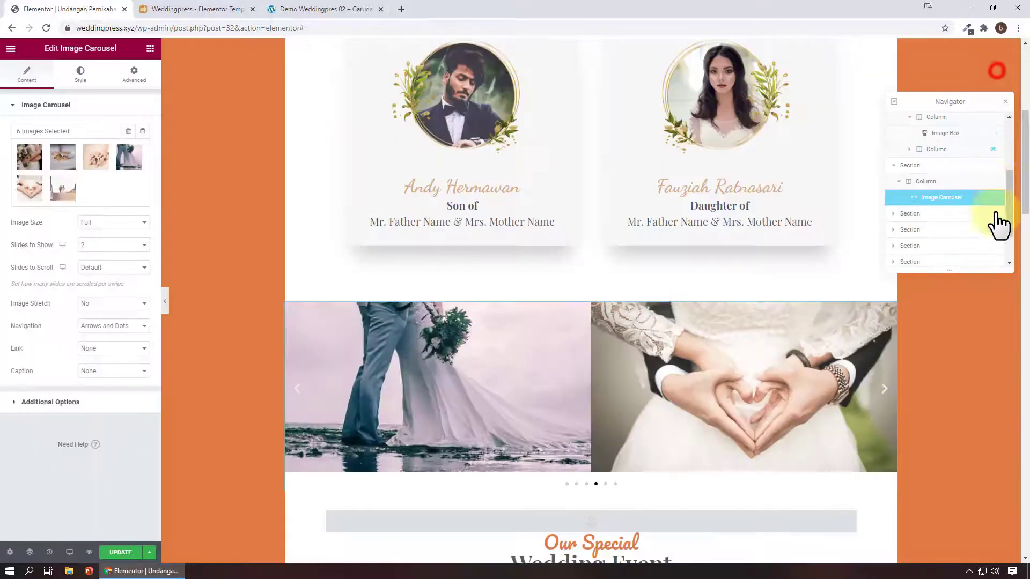
# Step: Look at the ID of the menu anchor above the Our Special Wedding Event heading, and return to the page's beginning
pyautogui.scroll(-1, 899, 299)
pyautogui.click(742, 255)
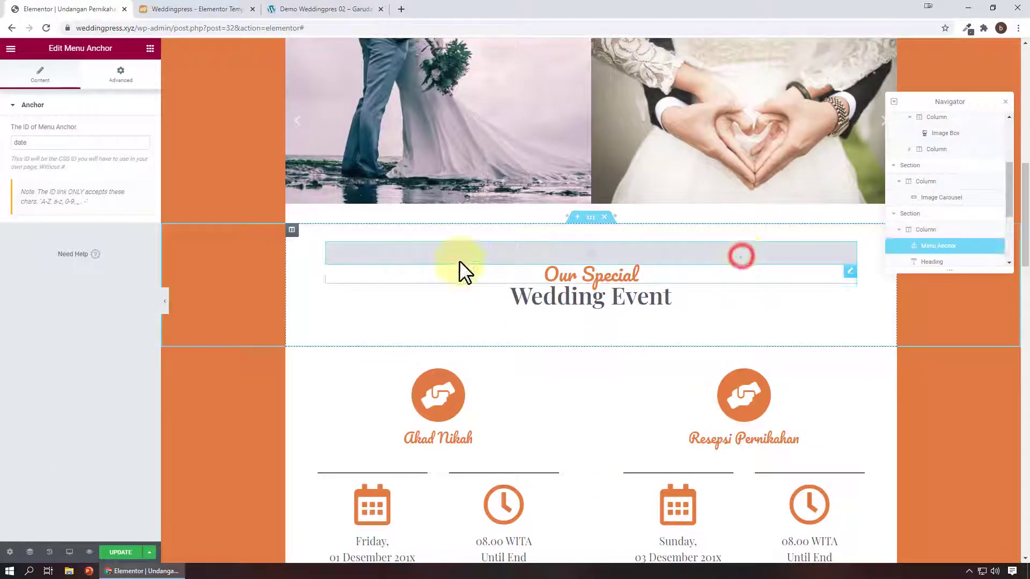
pyautogui.scroll(10, 614, 313)
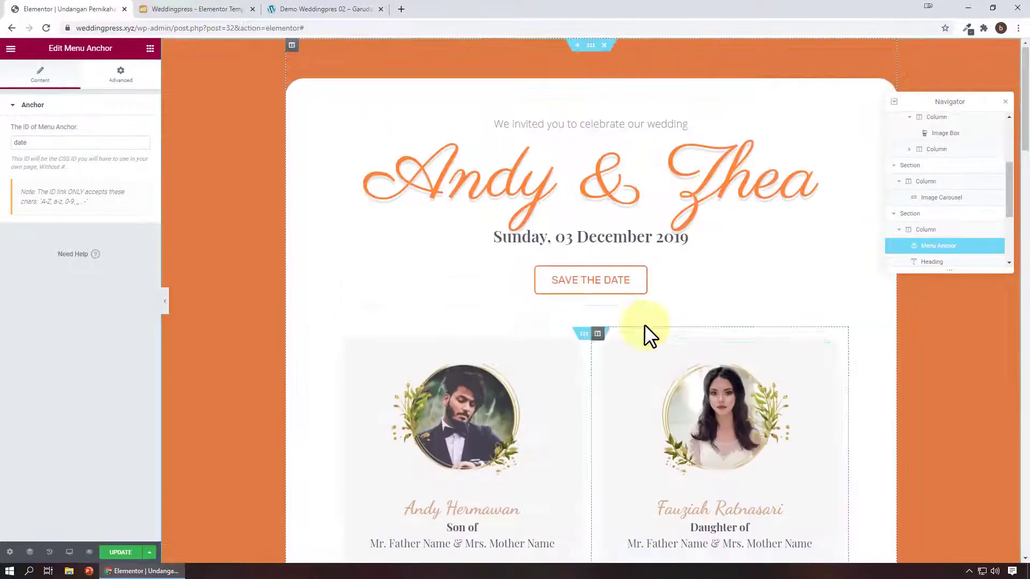
# Step: Look at the SAVE THE DATE button's link and the page area it leads to, and at the Akad Nikah icon box's settings
pyautogui.click(670, 280)
pyautogui.click(565, 290)
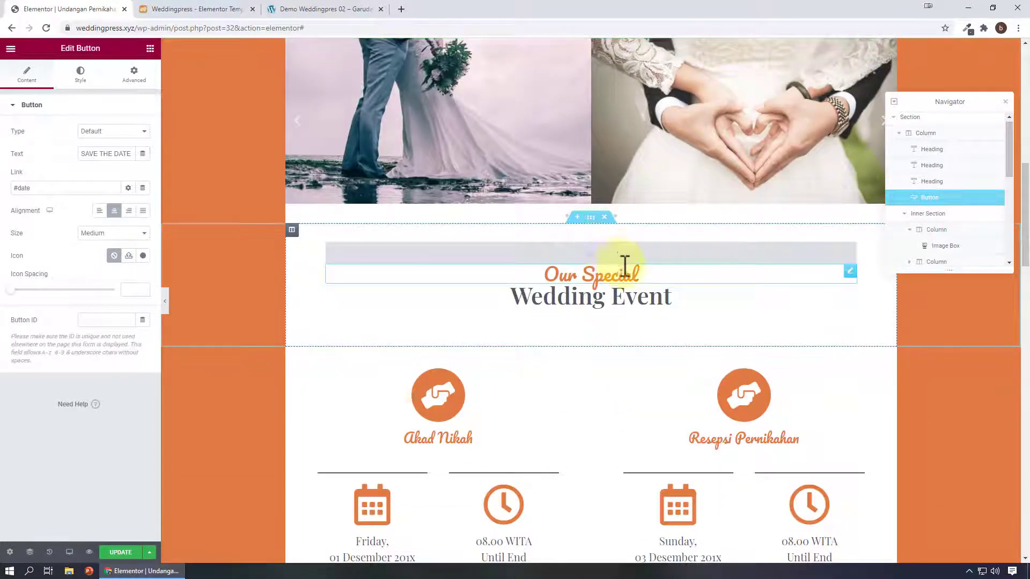
pyautogui.scroll(-1, 629, 389)
pyautogui.scroll(-2, 629, 388)
pyautogui.click(521, 206)
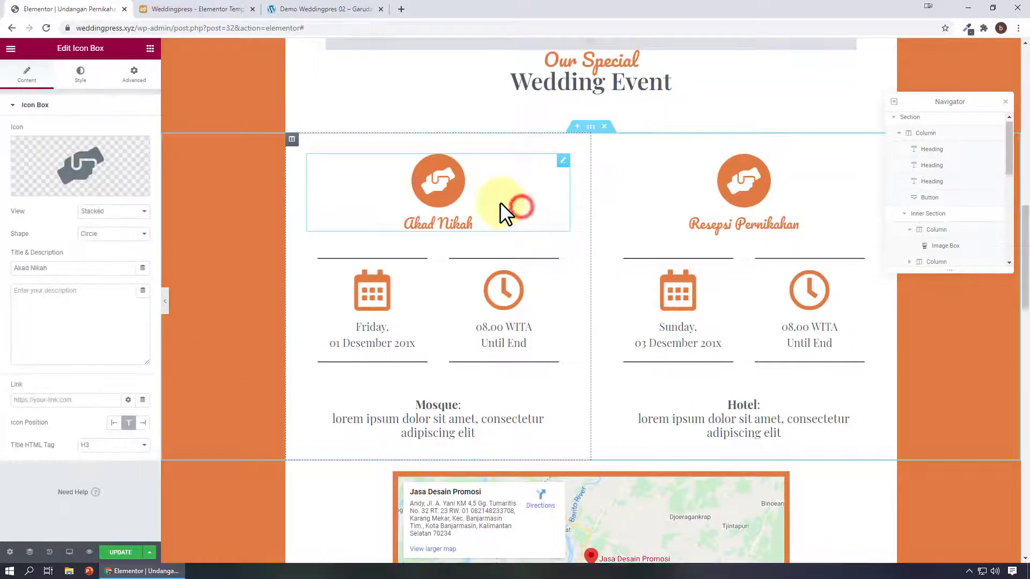
# Step: Replace the icon above the Akad Nikah date with the solid calendar grid icon, filtering the icon library by "da"
pyautogui.click(382, 301)
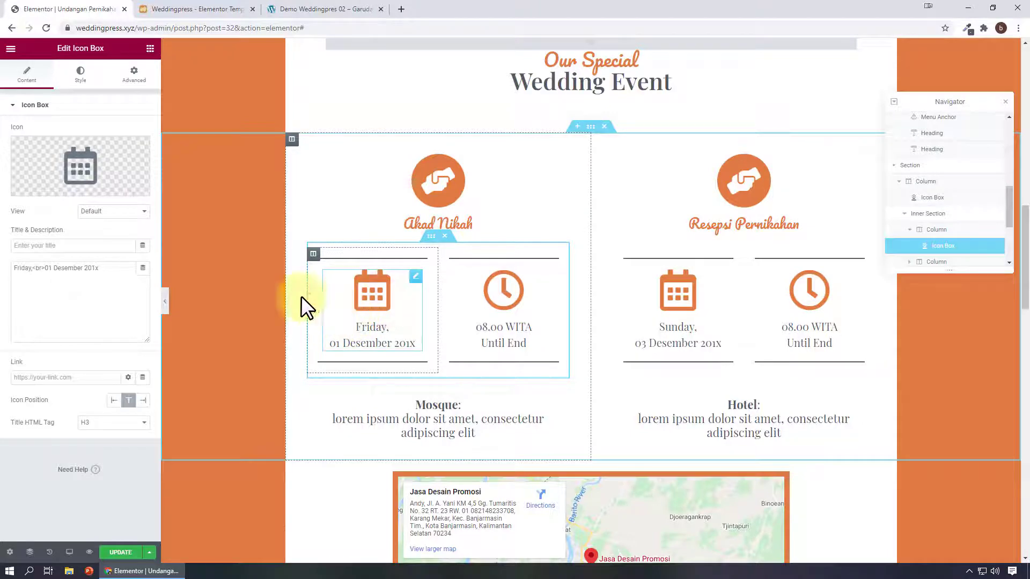
pyautogui.click(75, 171)
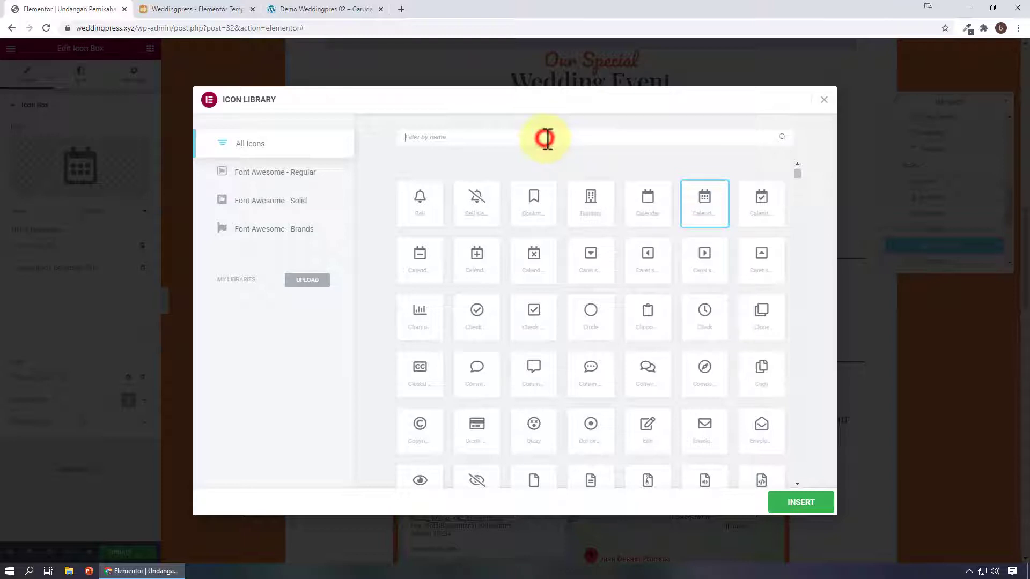
pyautogui.write('da')
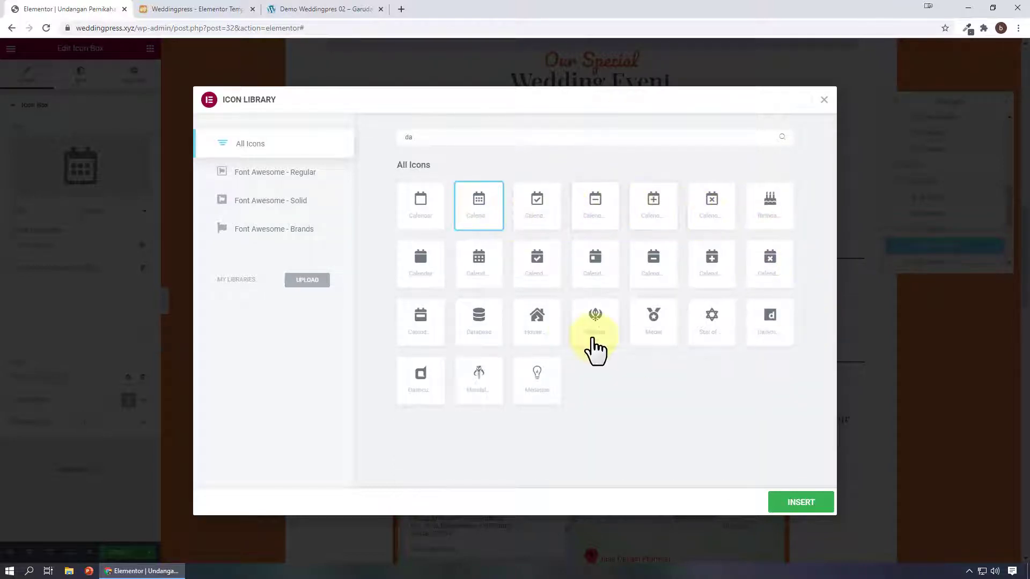
pyautogui.click(485, 262)
pyautogui.click(808, 507)
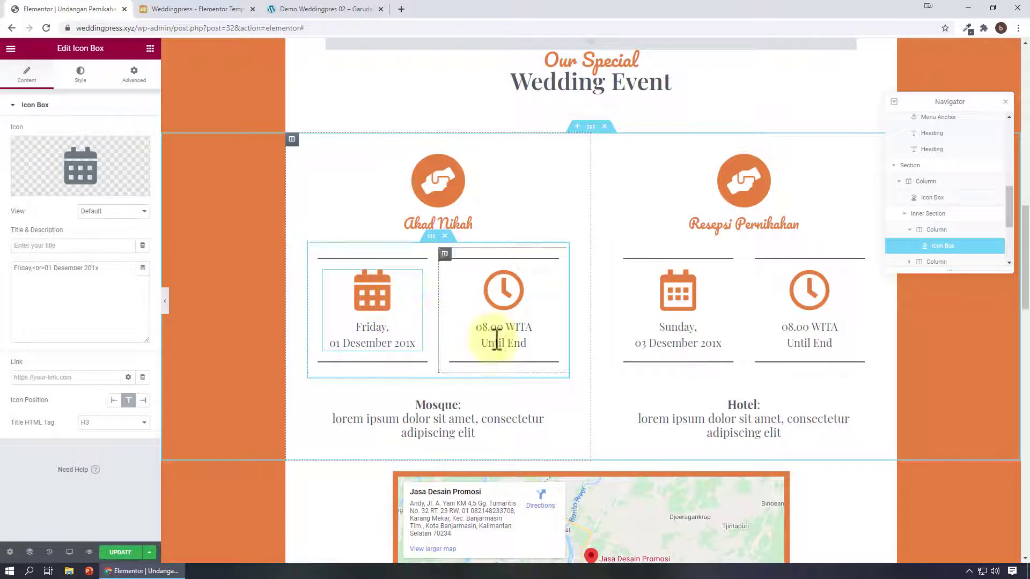
# Step: Try the Stacked and Framed views on the Akad Nikah date's icon box, and restore the Default view
pyautogui.click(123, 212)
pyautogui.click(125, 232)
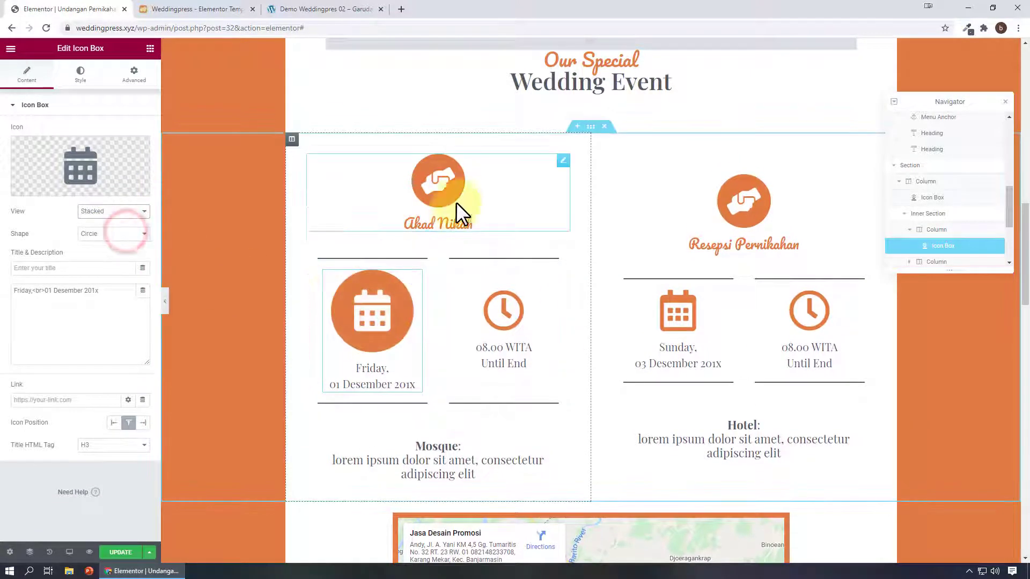
pyautogui.click(115, 211)
pyautogui.click(120, 239)
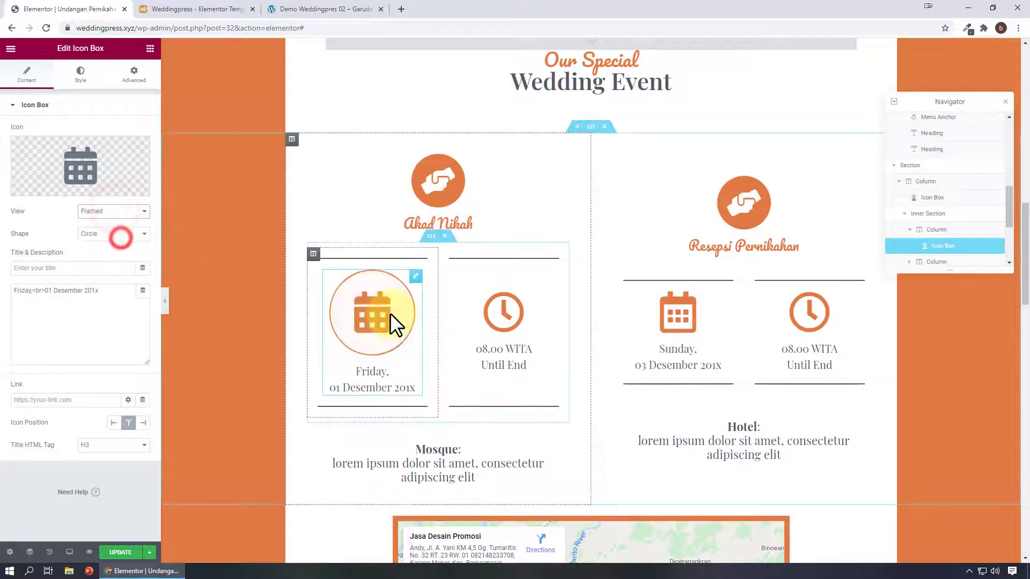
pyautogui.click(123, 212)
pyautogui.click(123, 223)
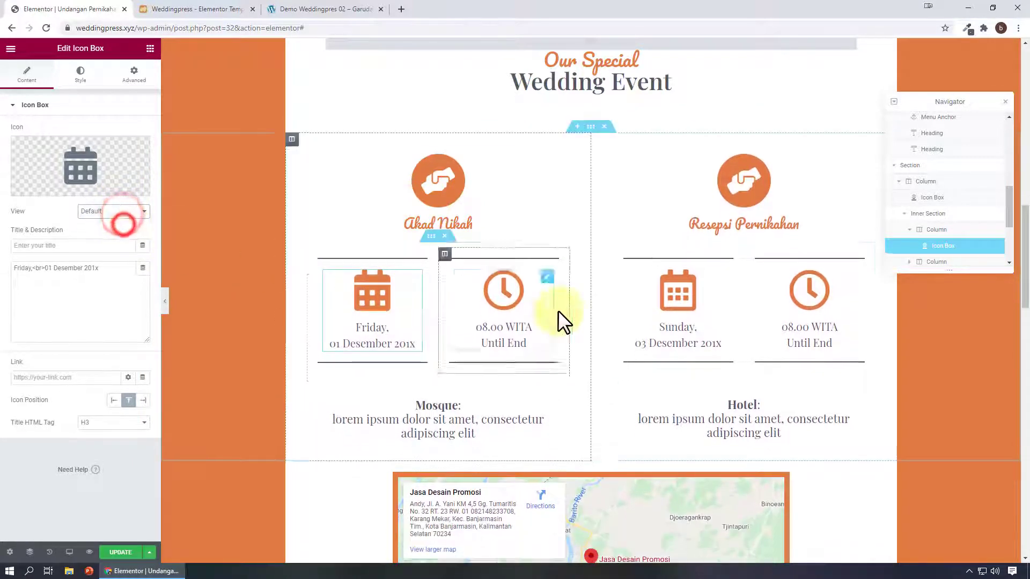
# Step: Look at the map's location, zoom and height settings, and locate the Google Maps widget among the available elements
pyautogui.scroll(-6, 721, 324)
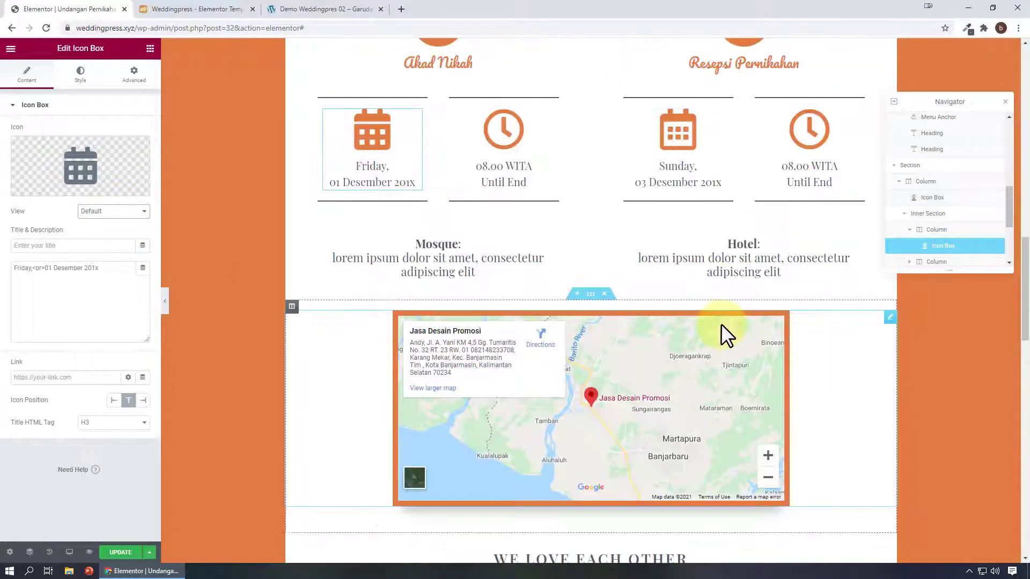
pyautogui.click(842, 280)
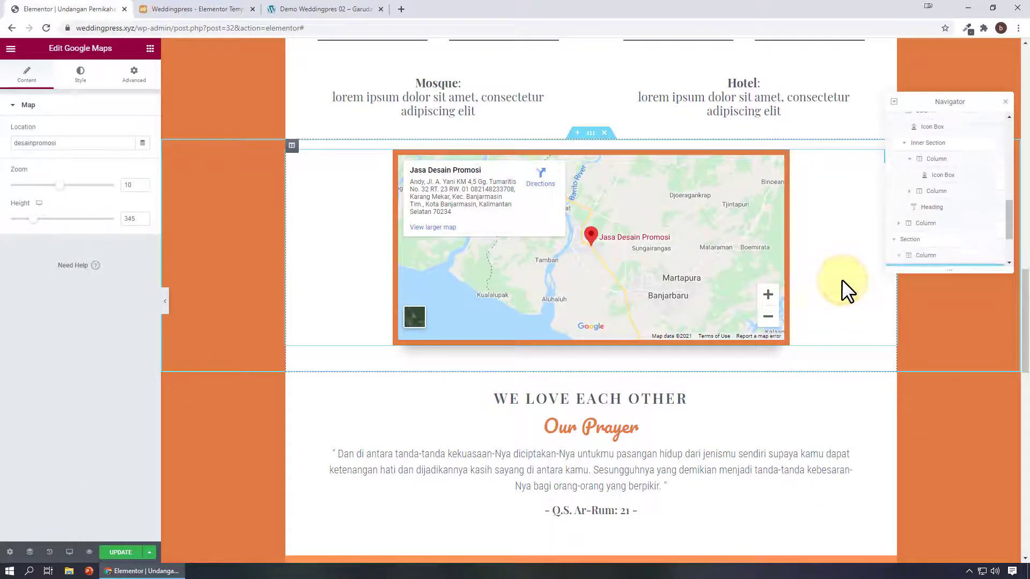
pyautogui.click(150, 49)
pyautogui.click(68, 111)
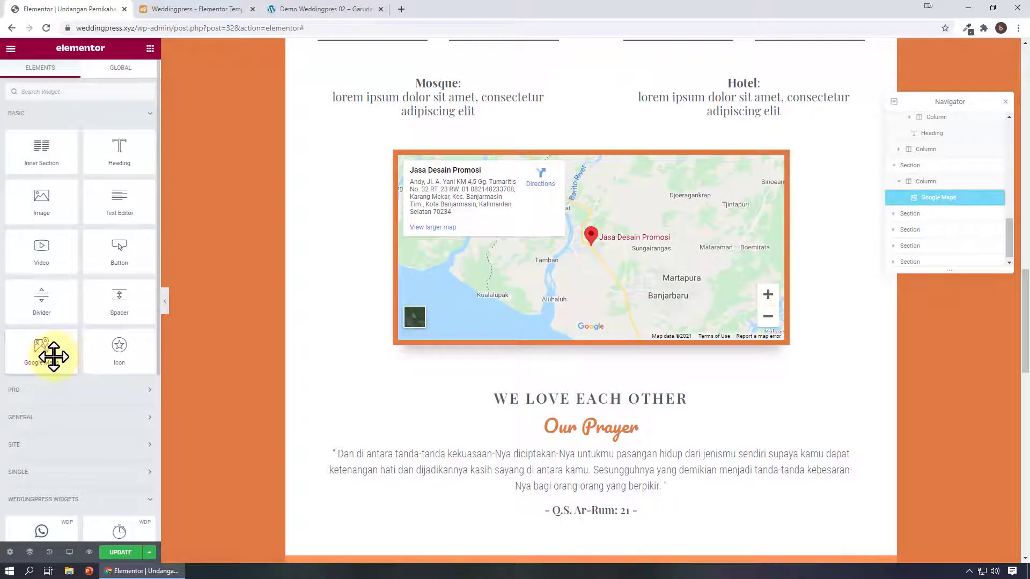
pyautogui.click(830, 199)
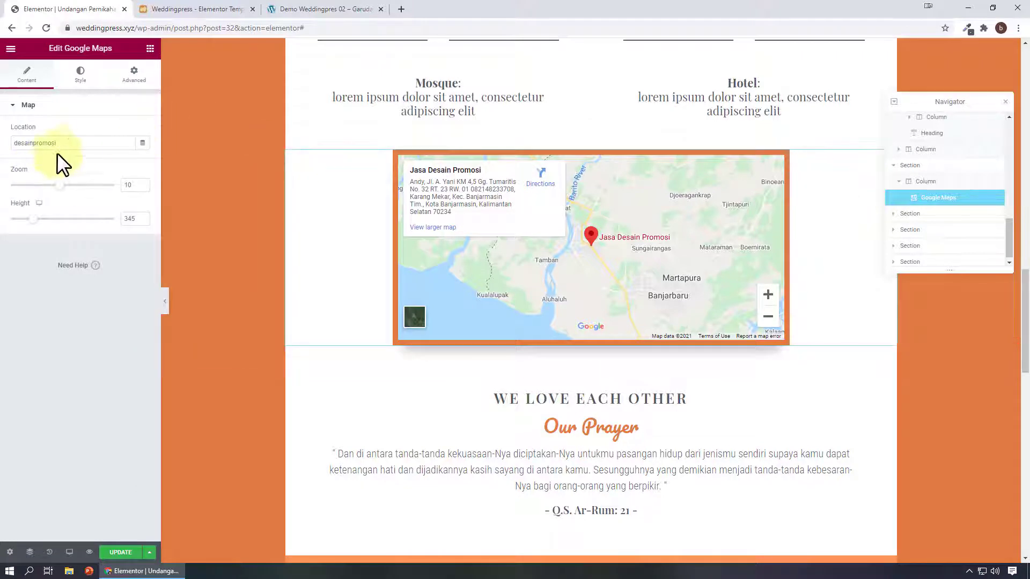
pyautogui.doubleClick(82, 142)
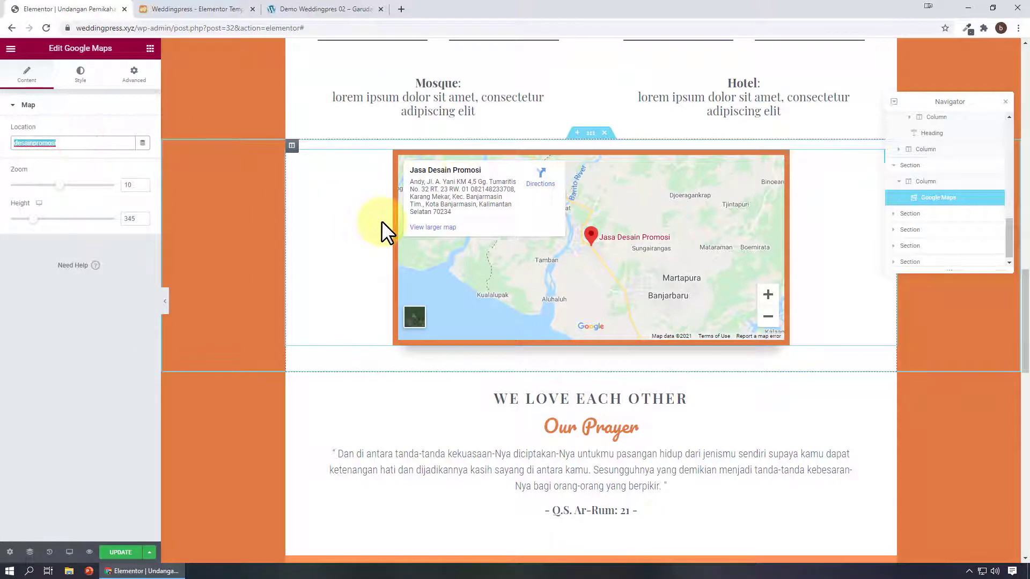
# Step: Open maps.google.com in a new browser tab
pyautogui.click(401, 9)
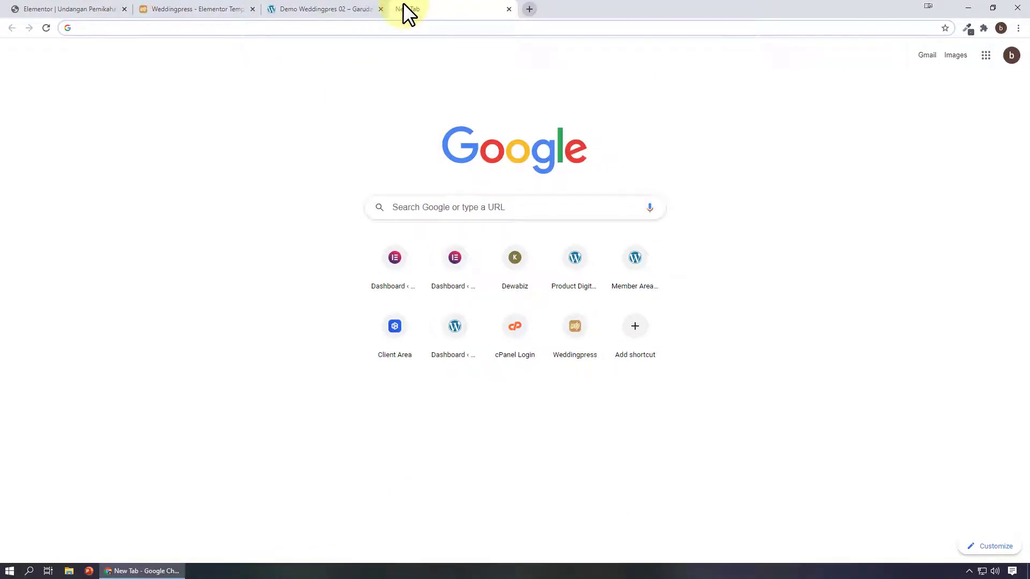
pyautogui.write('maps.google')
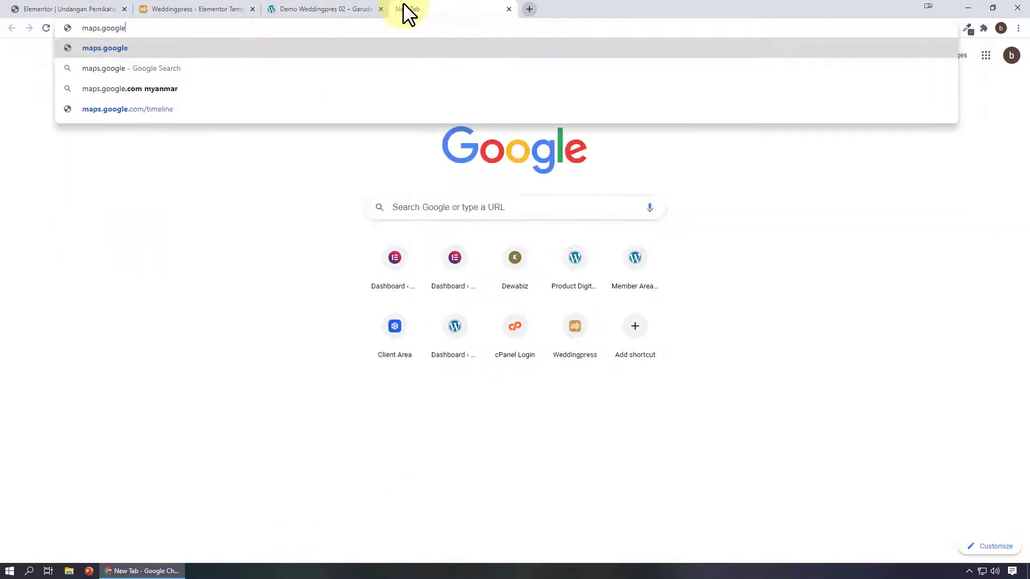
pyautogui.write('.com')
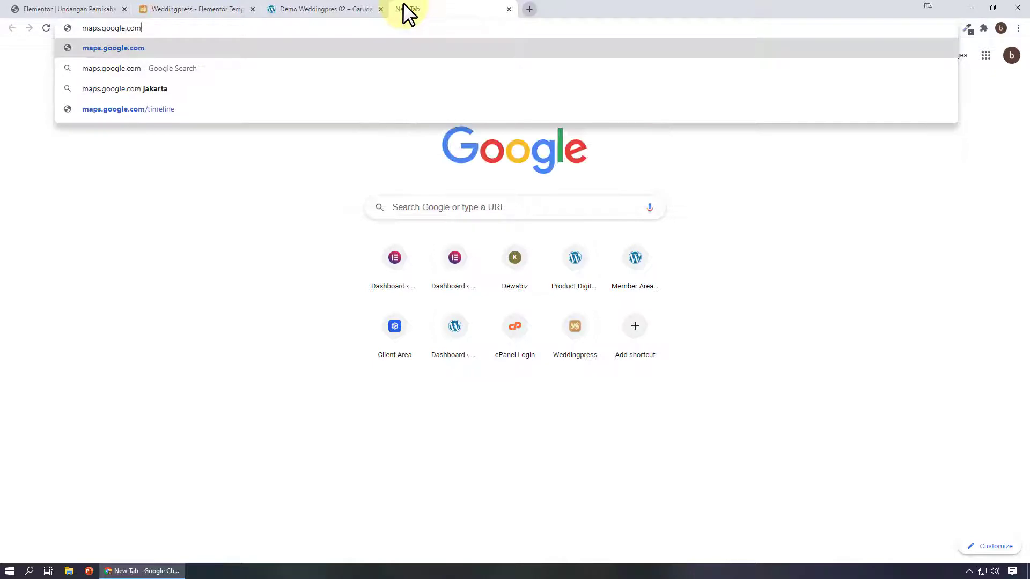
pyautogui.press('Return')
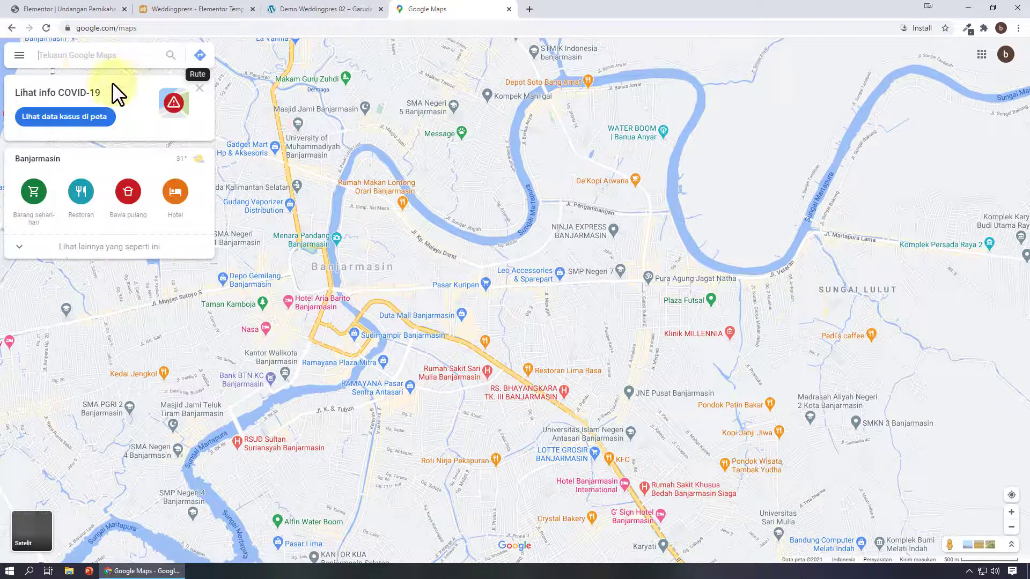
# Step: Search Google Maps for "masjid sabila" and open the place Masjid Raya Sabilal Muhtadin Banjarmasin
pyautogui.click(86, 60)
pyautogui.write('m')
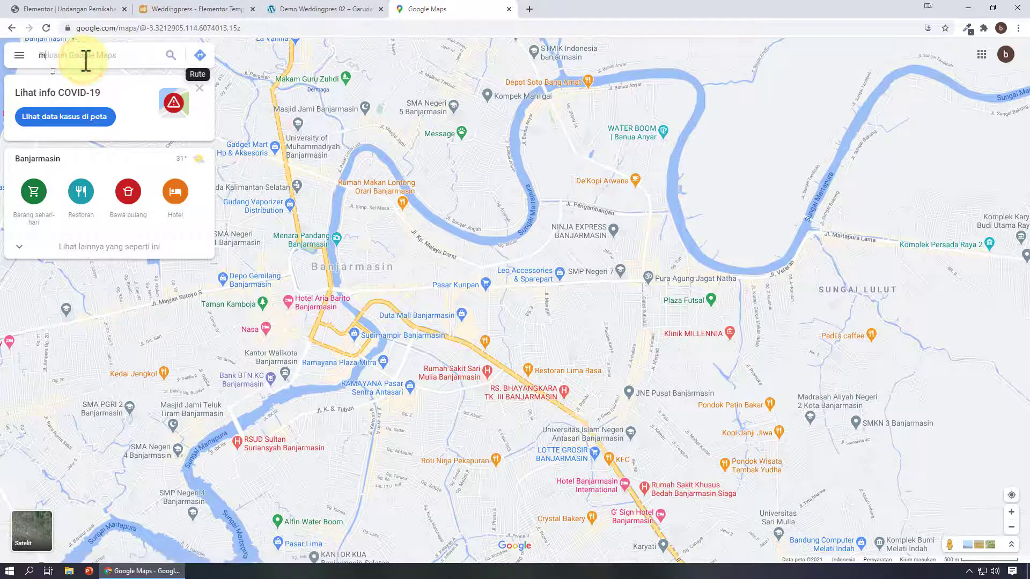
pyautogui.write('asjid sabila')
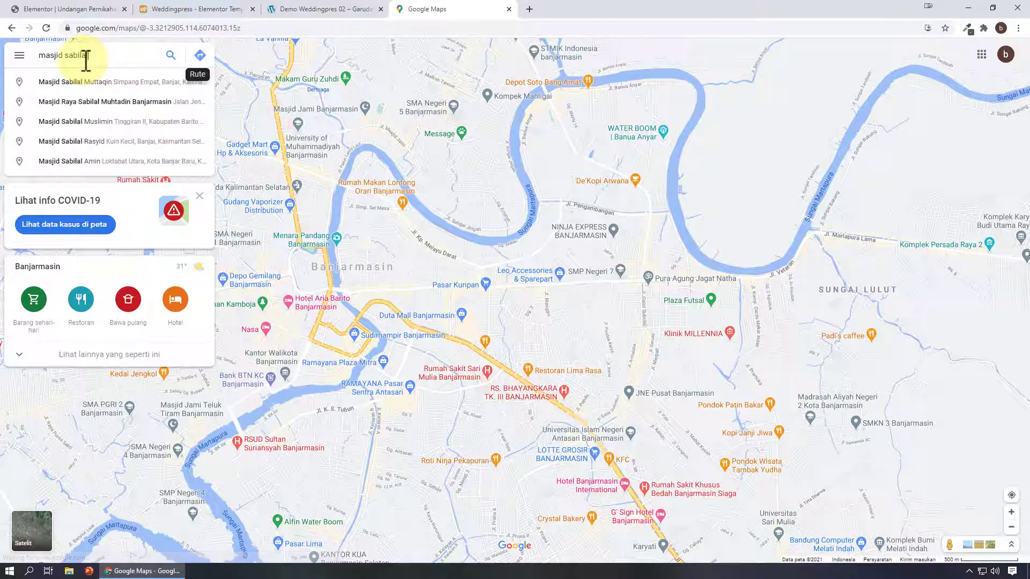
pyautogui.press('Return')
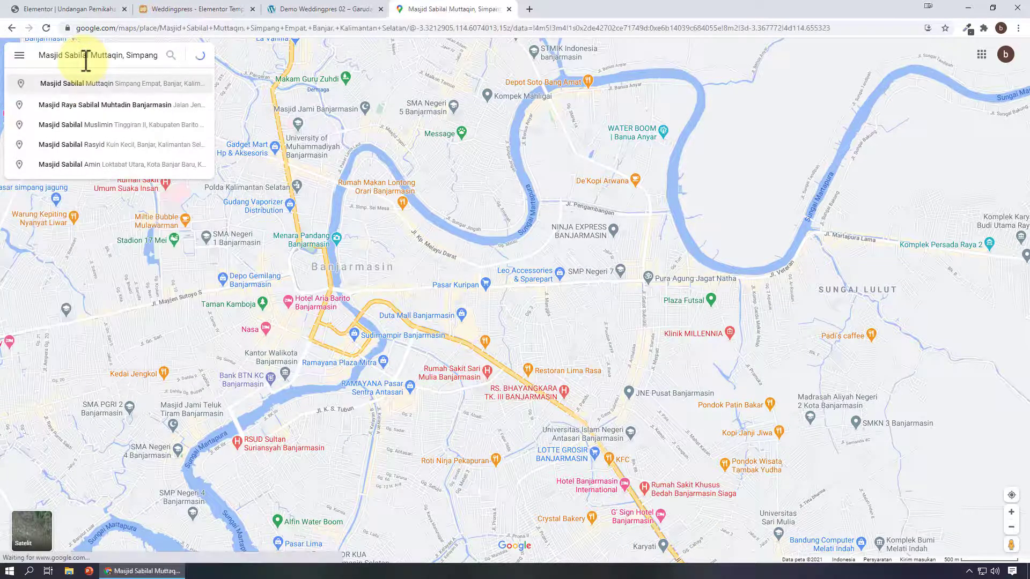
pyautogui.click(115, 109)
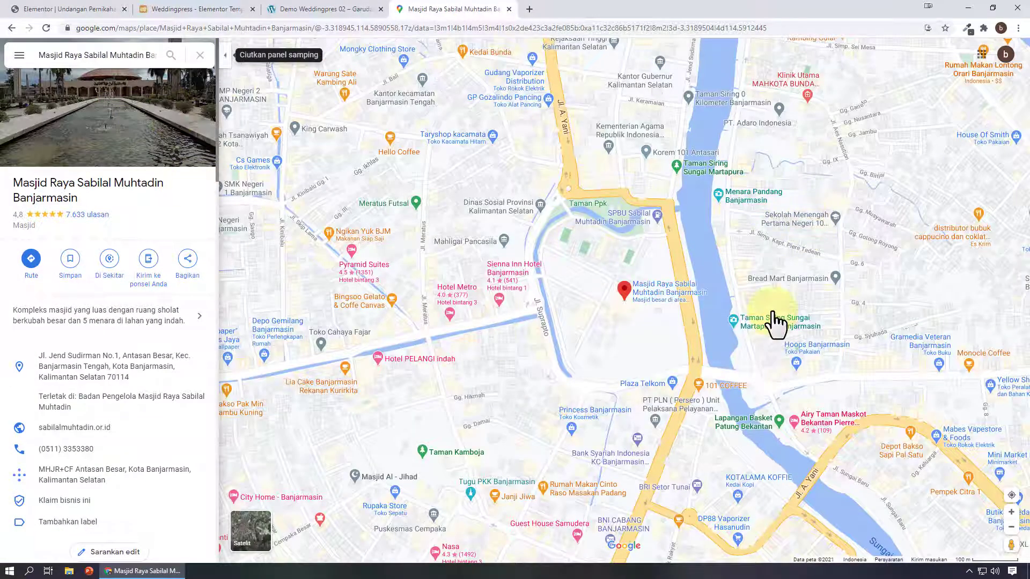
# Step: Copy the share link of Masjid Raya Sabilal Muhtadin Banjarmasin
pyautogui.click(187, 268)
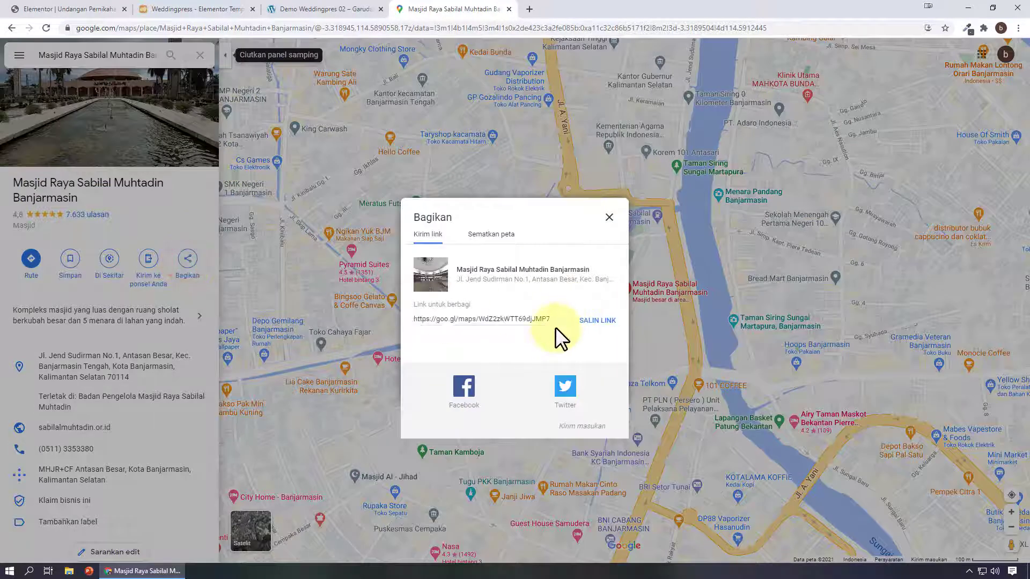
pyautogui.click(557, 318)
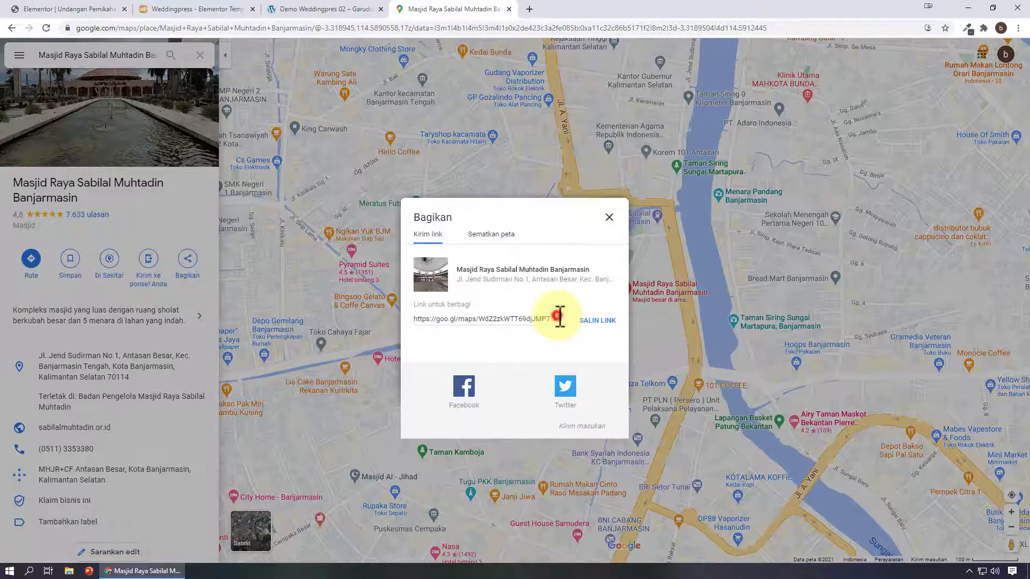
pyautogui.click(593, 322)
# Step: Switch back to the Elementor page and add a centred Button widget directly below the map
pyautogui.click(37, 9)
pyautogui.click(150, 49)
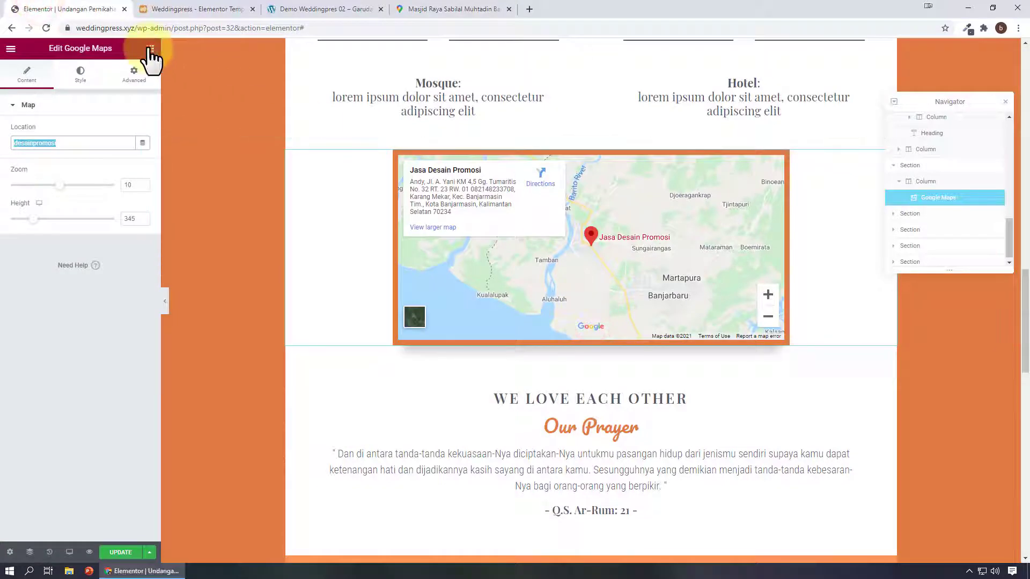
pyautogui.moveTo(134, 255); pyautogui.dragTo(604, 352)
pyautogui.click(116, 213)
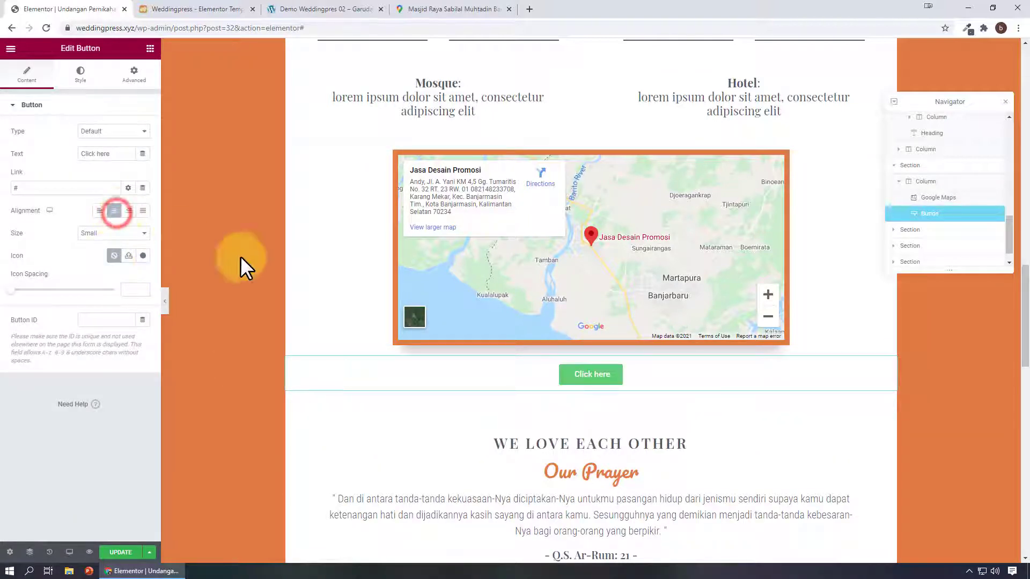
# Step: Link the new button to the copied Google Maps address and set its text to KUNJUNGI LOKASI
pyautogui.hotkey('ctrl', 'v')
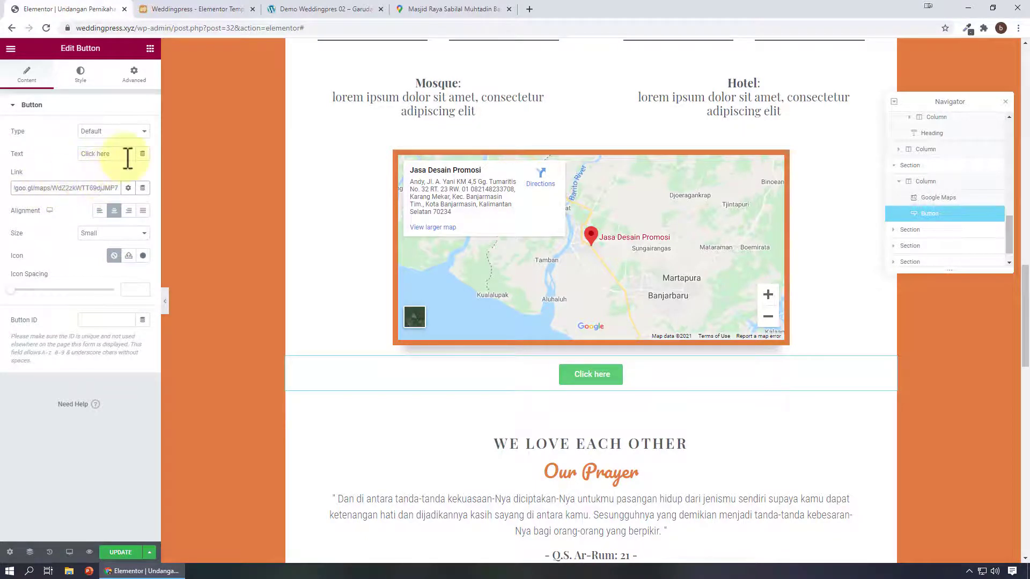
pyautogui.moveTo(127, 157); pyautogui.dragTo(60, 154)
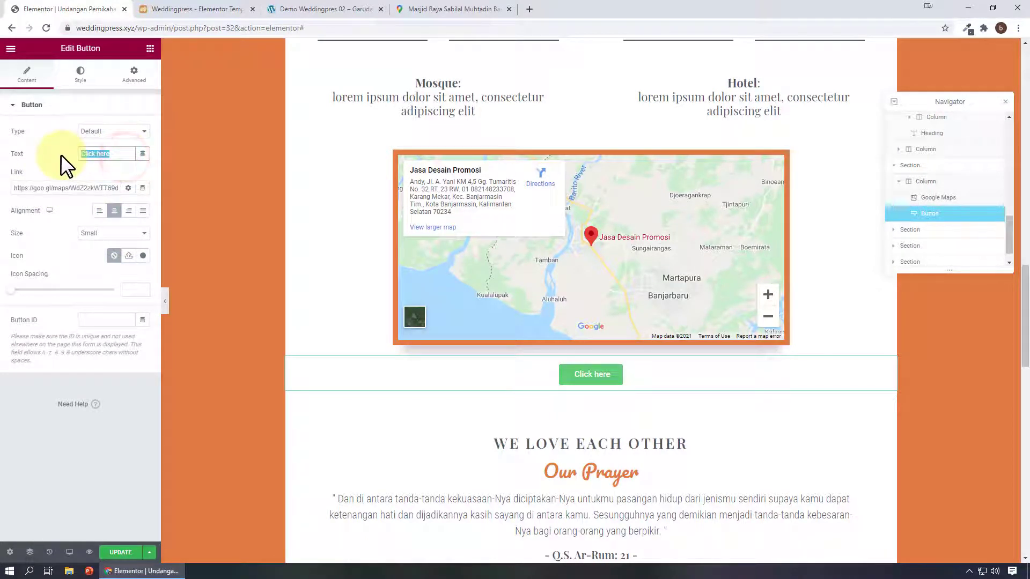
pyautogui.write('KUNJUNG')
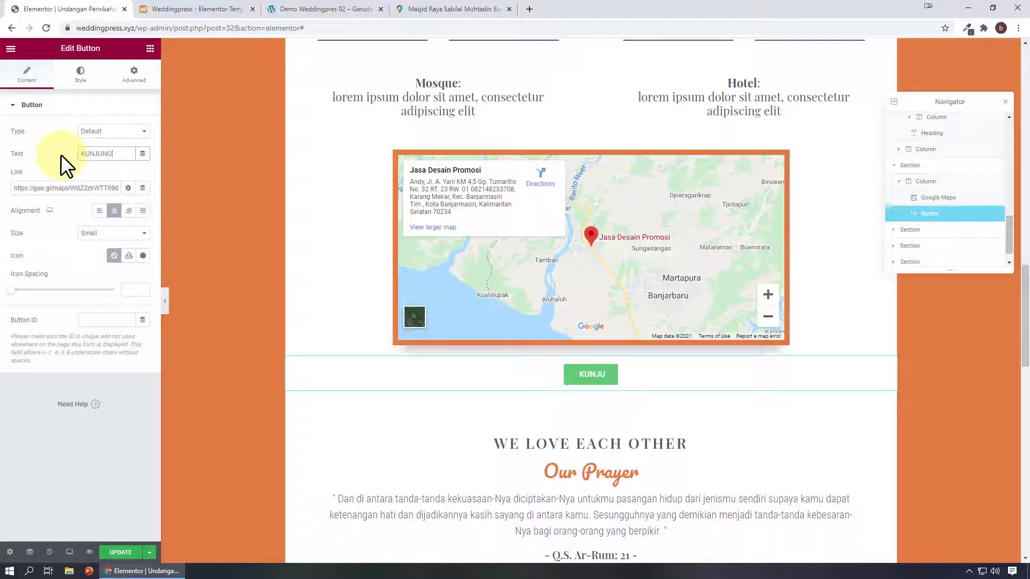
pyautogui.write('I LOKASI')
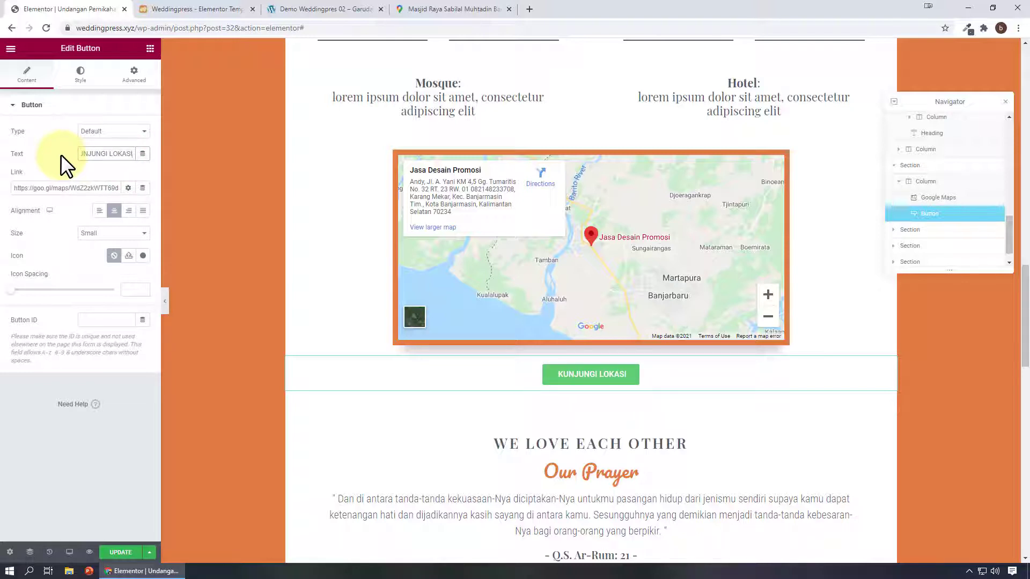
# Step: Add the map marker icon with a hole in its centre to the KUNJUNGI LOKASI button and set the icon spacing to 15
pyautogui.click(143, 256)
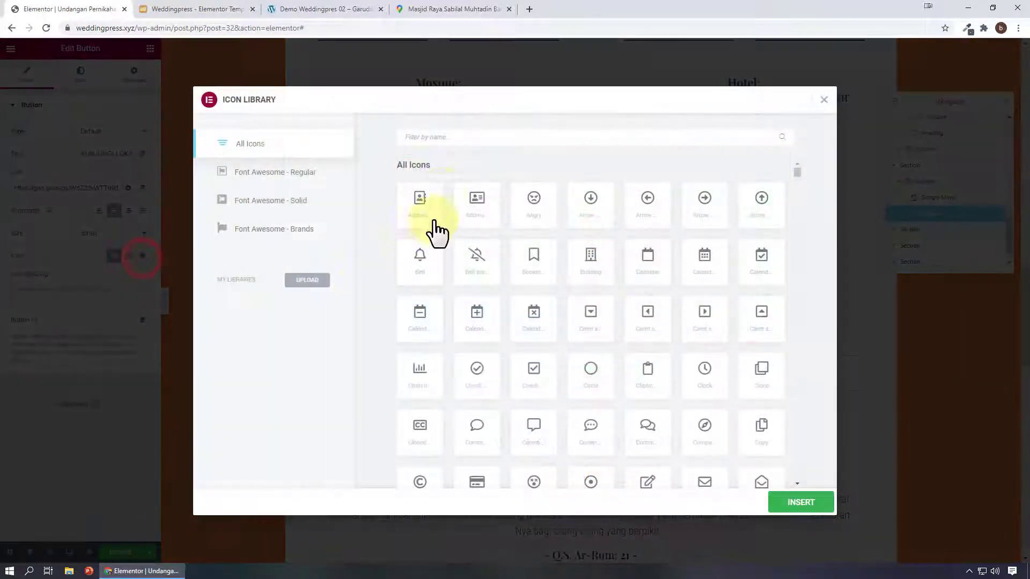
pyautogui.click(444, 137)
pyautogui.write('MAPS')
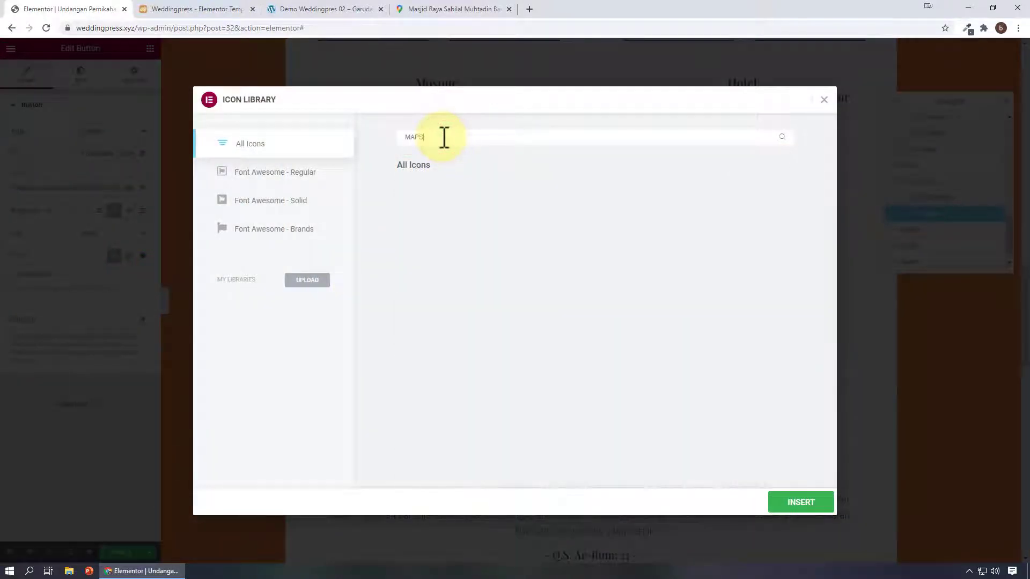
pyautogui.press('BackSpace')
pyautogui.click(713, 187)
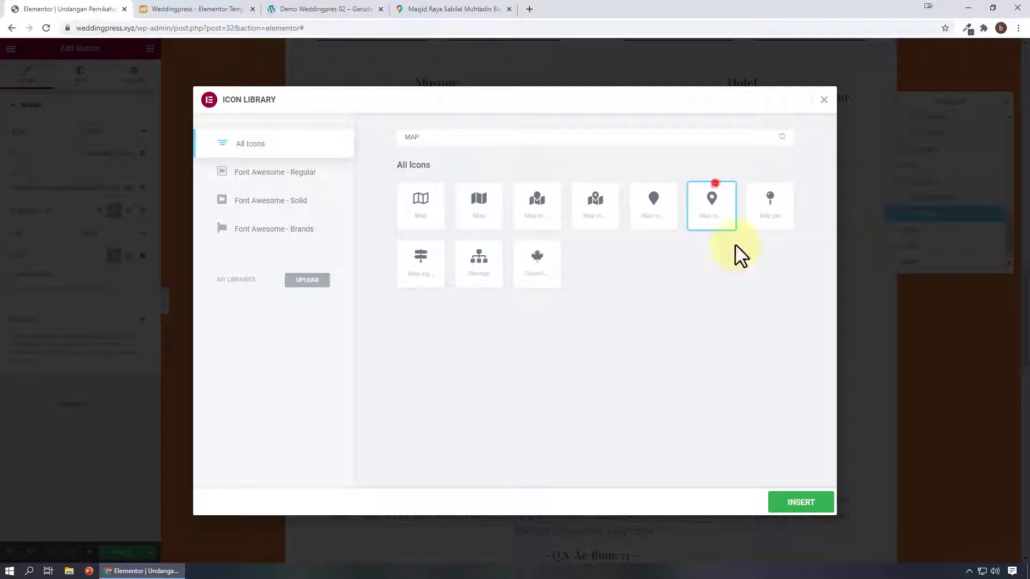
pyautogui.click(784, 502)
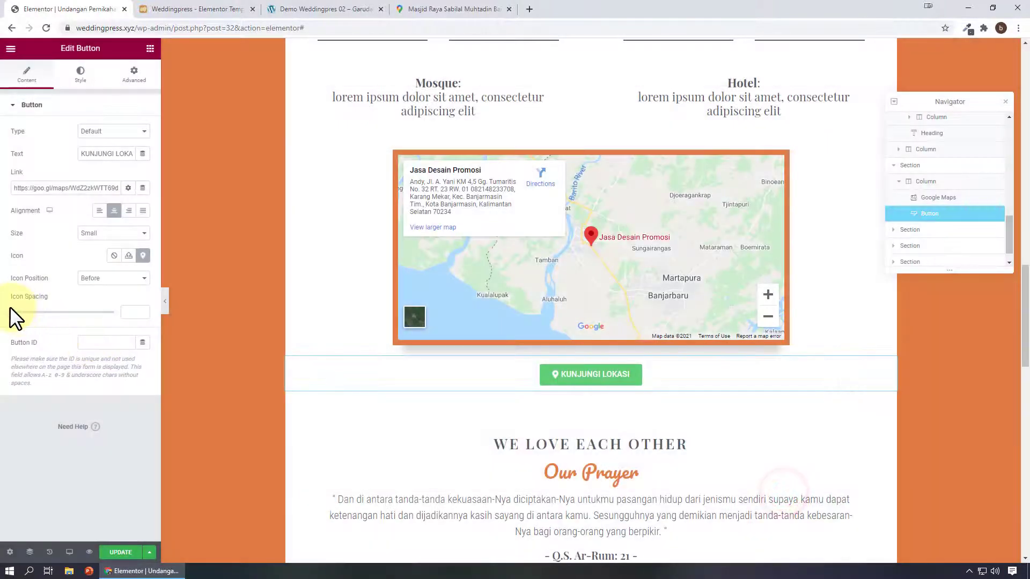
pyautogui.moveTo(10, 312); pyautogui.dragTo(41, 312)
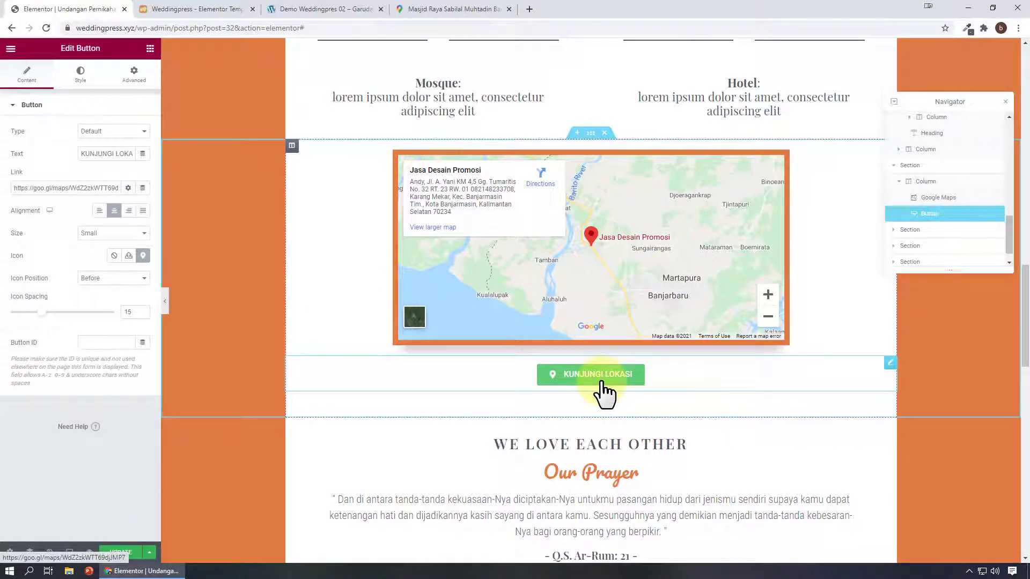
# Step: Switch to Google Maps and copy the HTML embed code for Masjid Raya Sabilal Muhtadin Banjarmasin
pyautogui.click(445, 9)
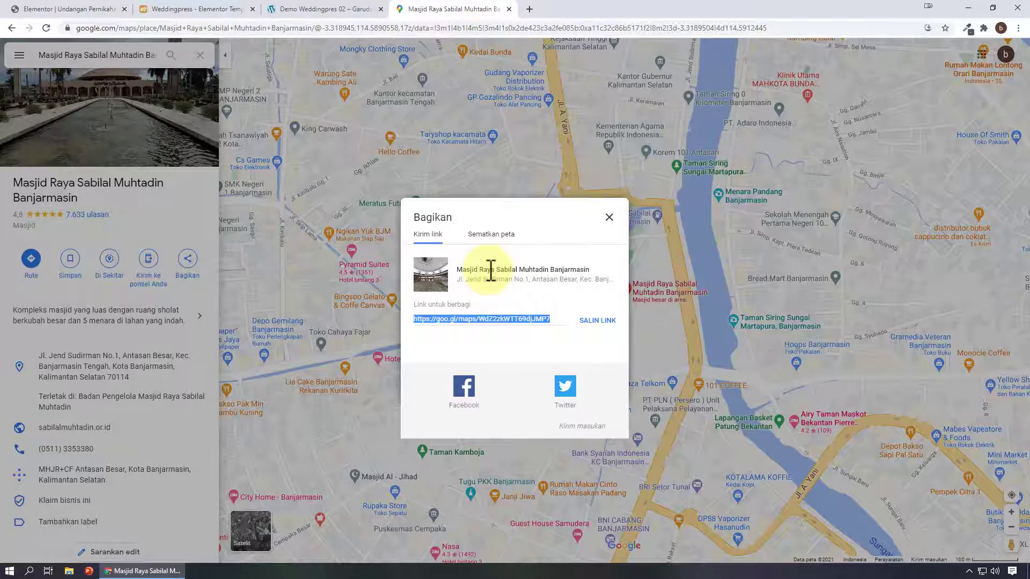
pyautogui.click(499, 235)
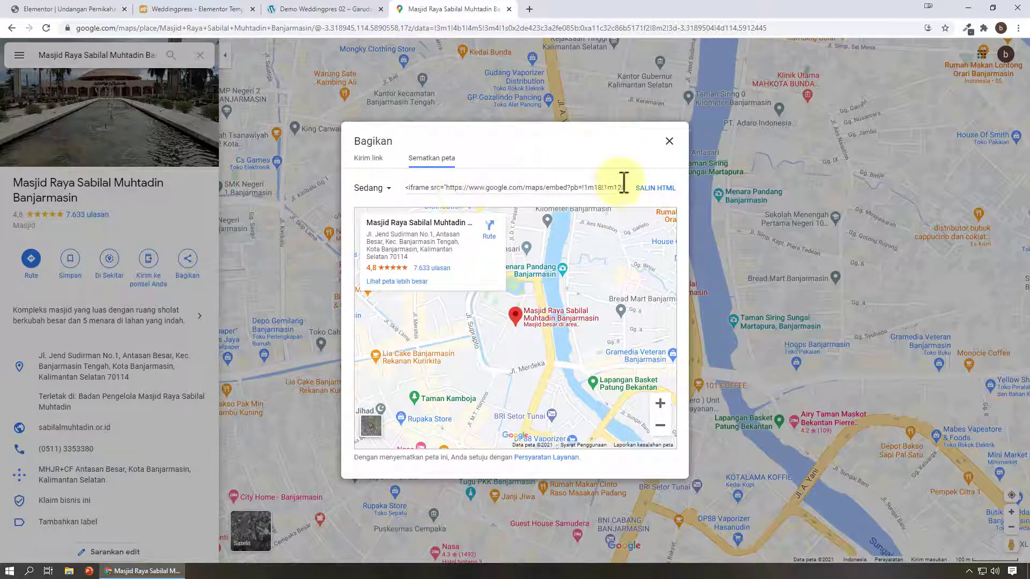
pyautogui.click(653, 188)
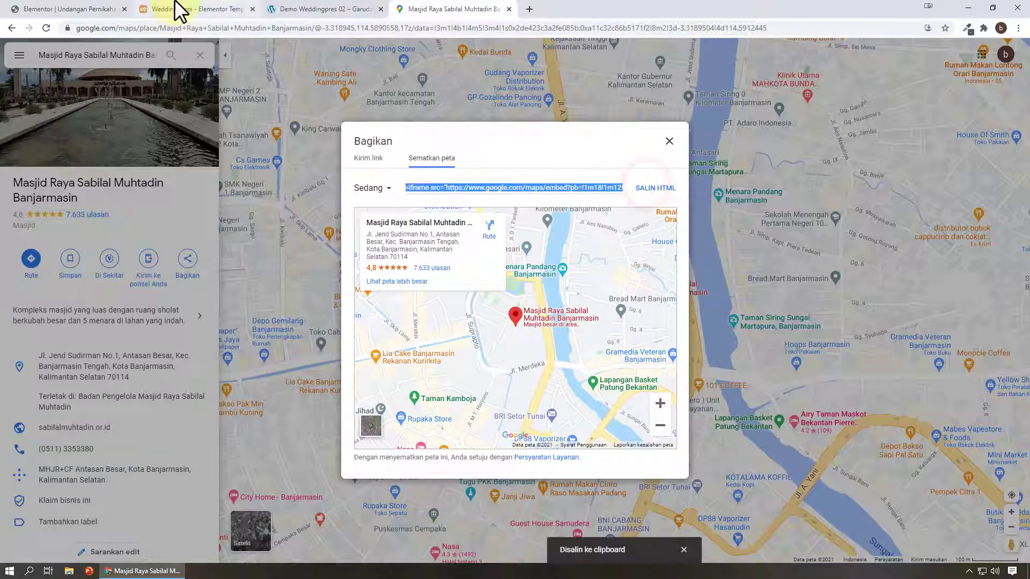
# Step: Return to the Elementor page and add an HTML widget directly below the KUNJUNGI LOKASI button
pyautogui.click(41, 9)
pyautogui.click(150, 49)
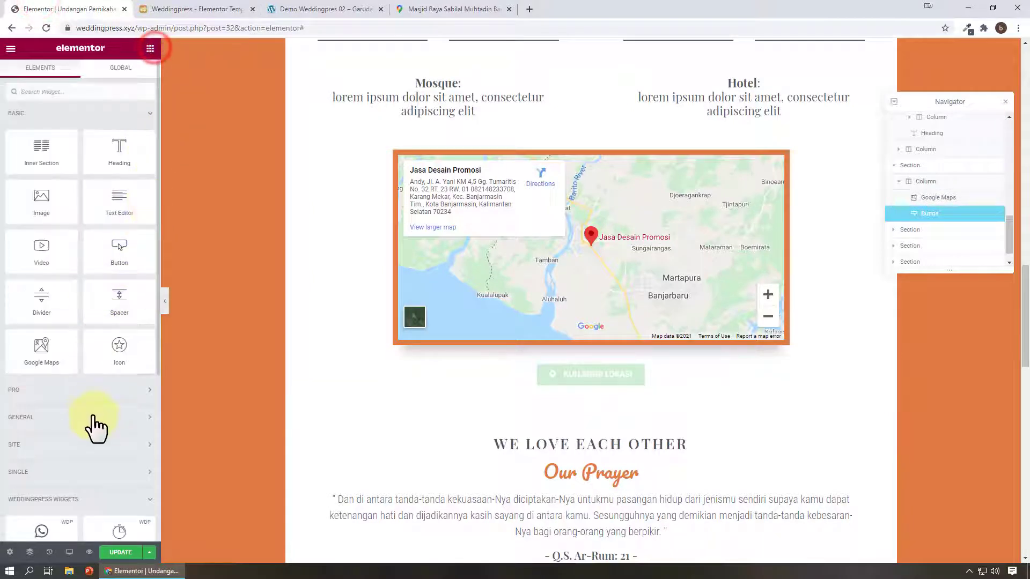
pyautogui.scroll(-2, 69, 386)
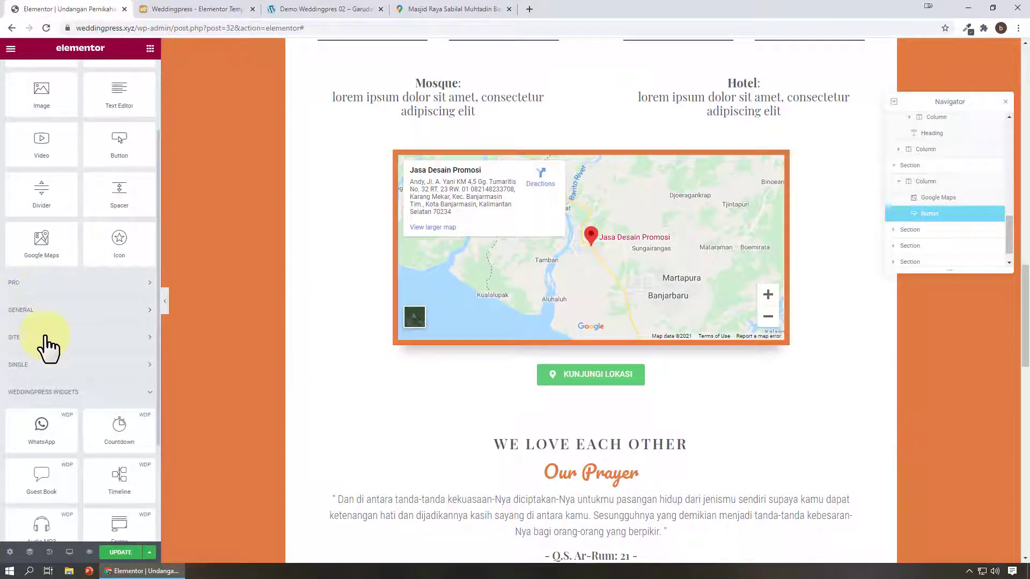
pyautogui.click(51, 316)
pyautogui.scroll(-6, 107, 423)
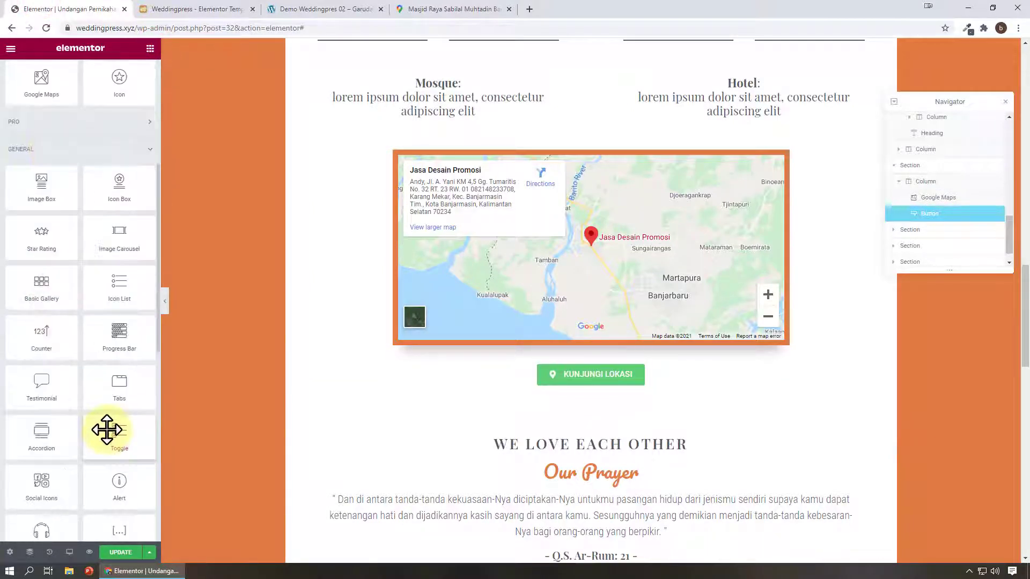
pyautogui.scroll(-1, 113, 446)
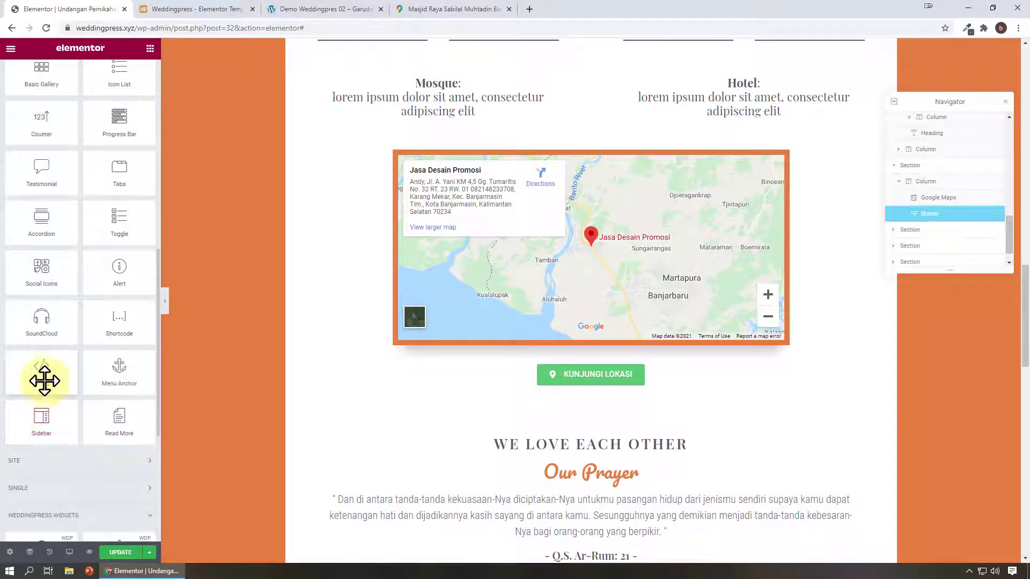
pyautogui.moveTo(43, 367); pyautogui.dragTo(614, 395)
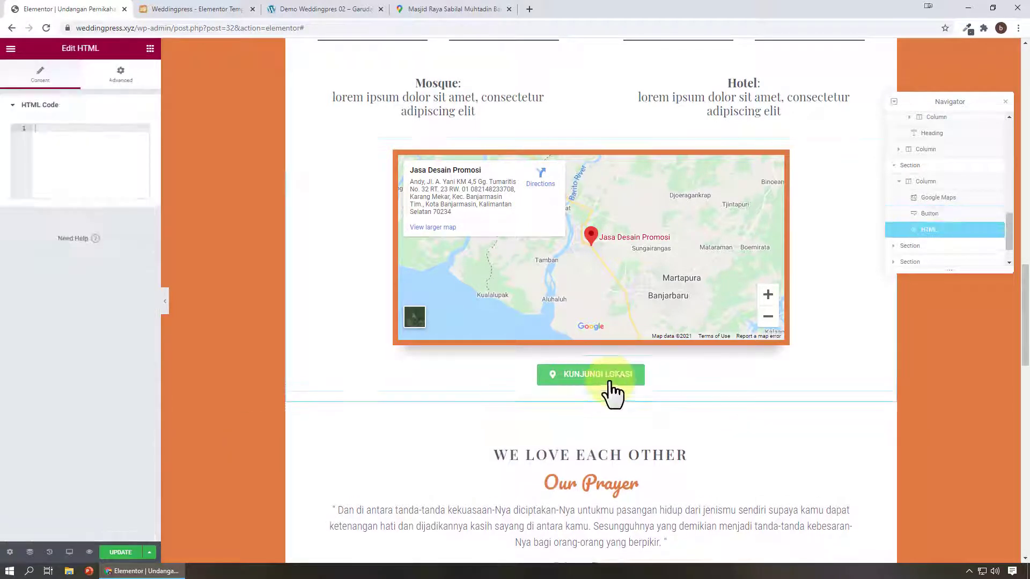
# Step: Paste the copied Google Maps iframe code into the HTML widget as plain text and check the embedded map
pyautogui.rightClick(61, 134)
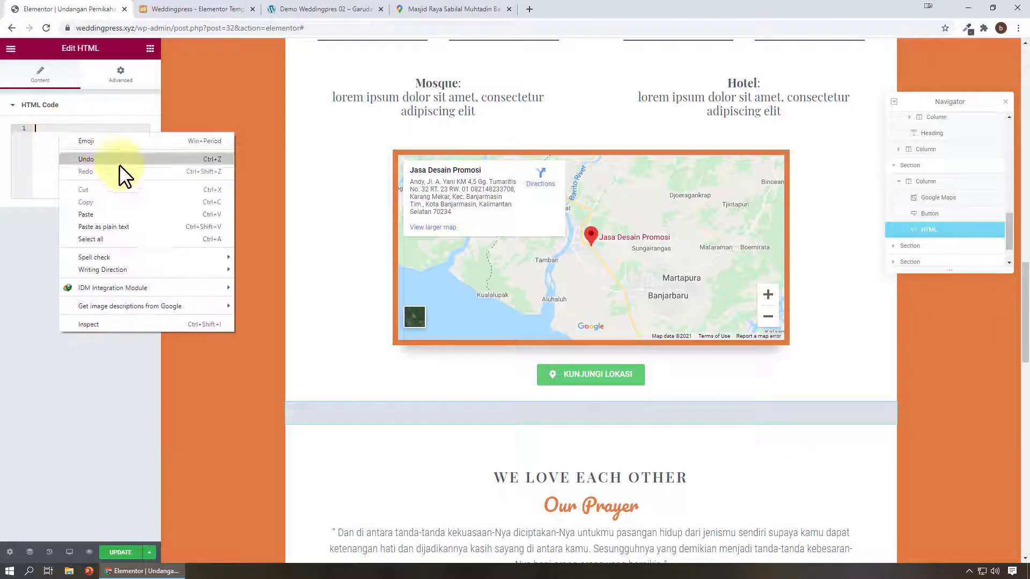
pyautogui.click(143, 226)
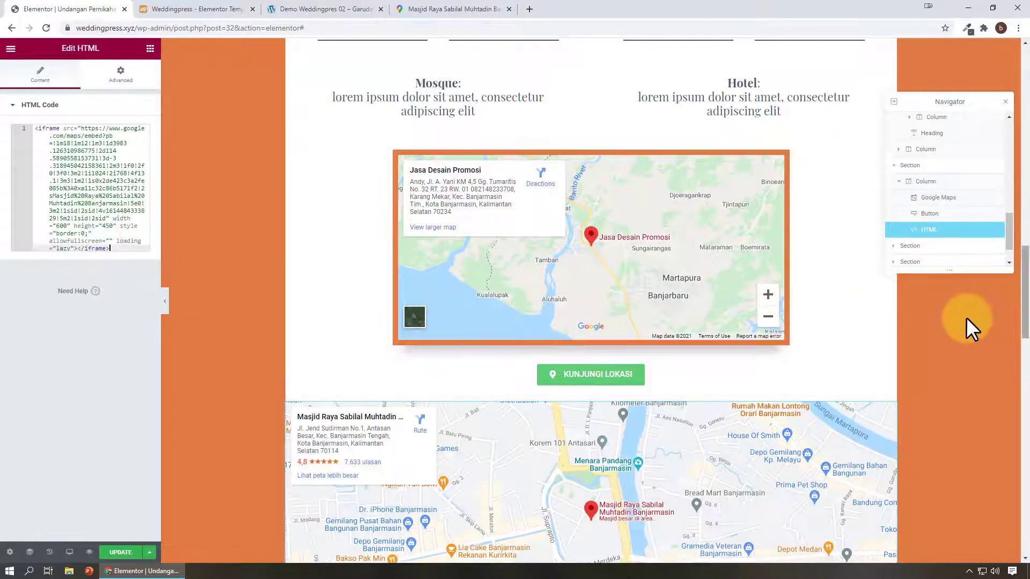
pyautogui.scroll(-2, 719, 321)
pyautogui.scroll(-3, 719, 322)
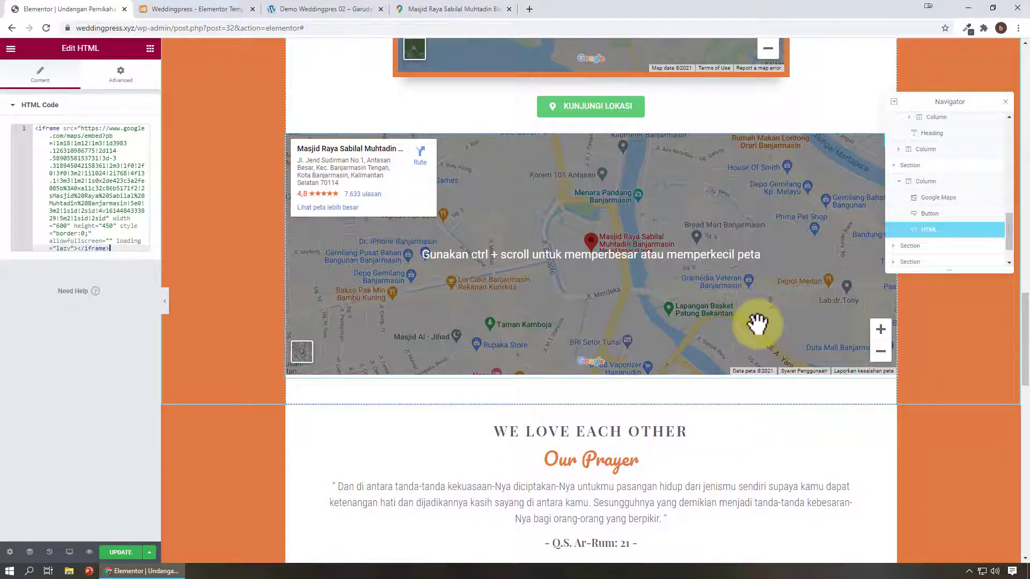
pyautogui.scroll(4, 758, 324)
# Step: Open the Google Maps widget's location settings, copy the mosque's share link again and return to the Elementor page
pyautogui.click(822, 233)
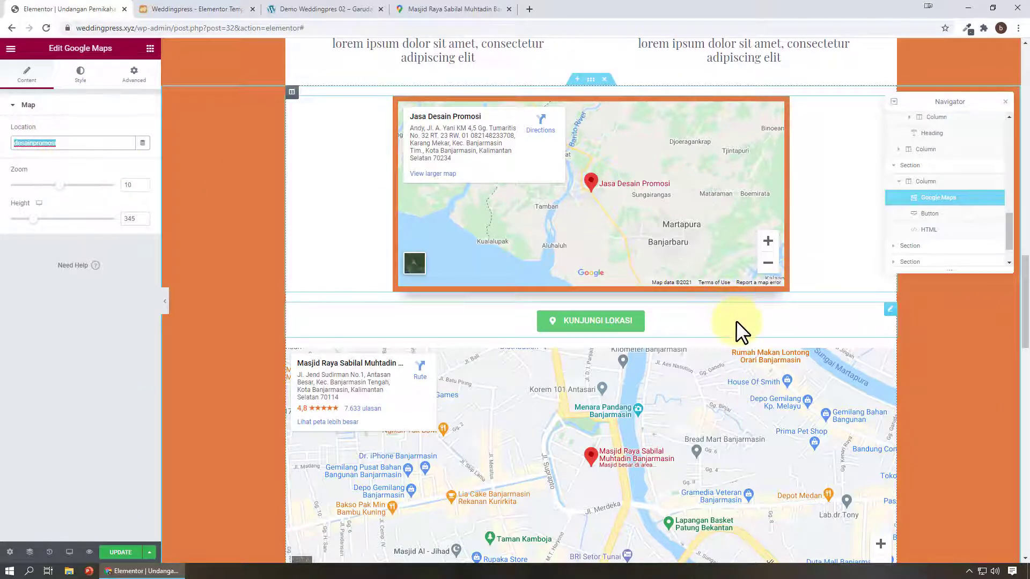
pyautogui.click(435, 9)
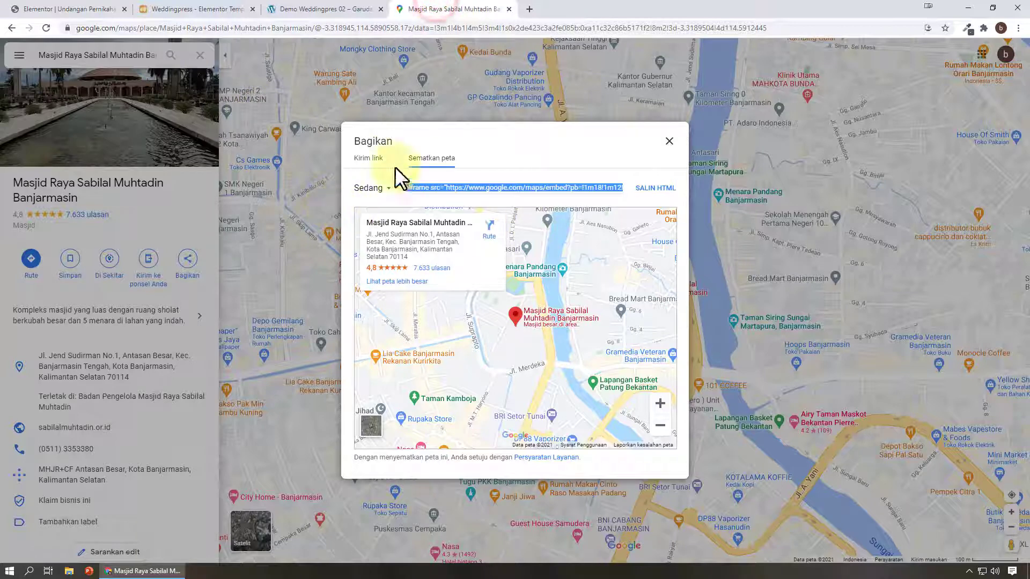
pyautogui.click(375, 160)
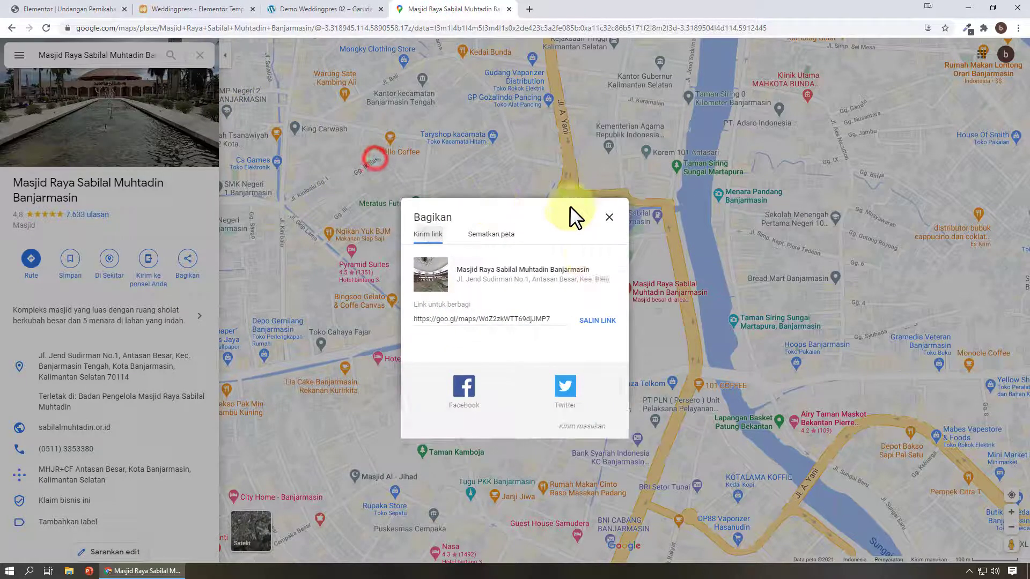
pyautogui.click(596, 321)
pyautogui.click(19, 10)
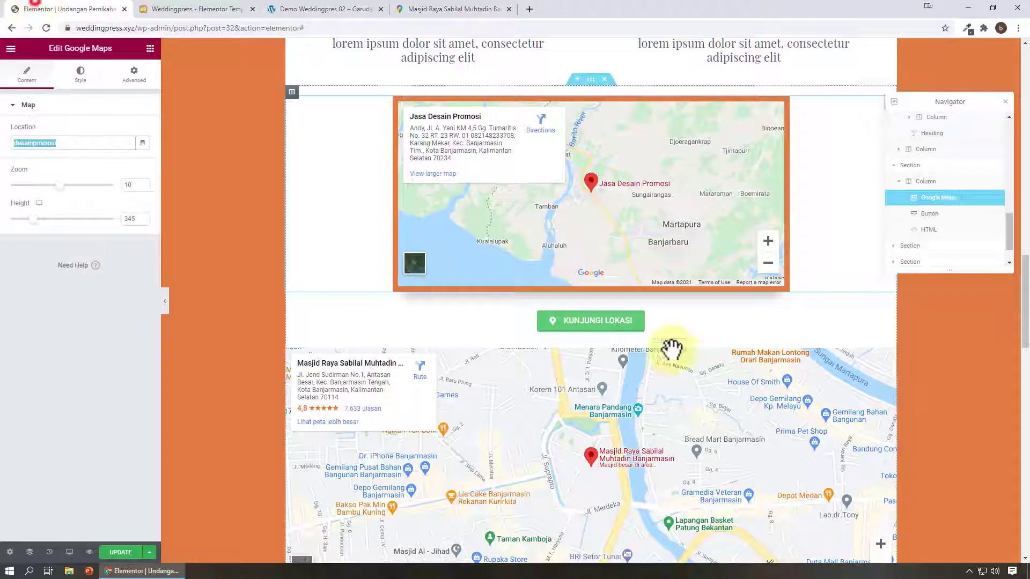
# Step: Reopen the HTML widget's code, copy the mosque's map embed code again from Google Maps and return to Elementor
pyautogui.click(678, 322)
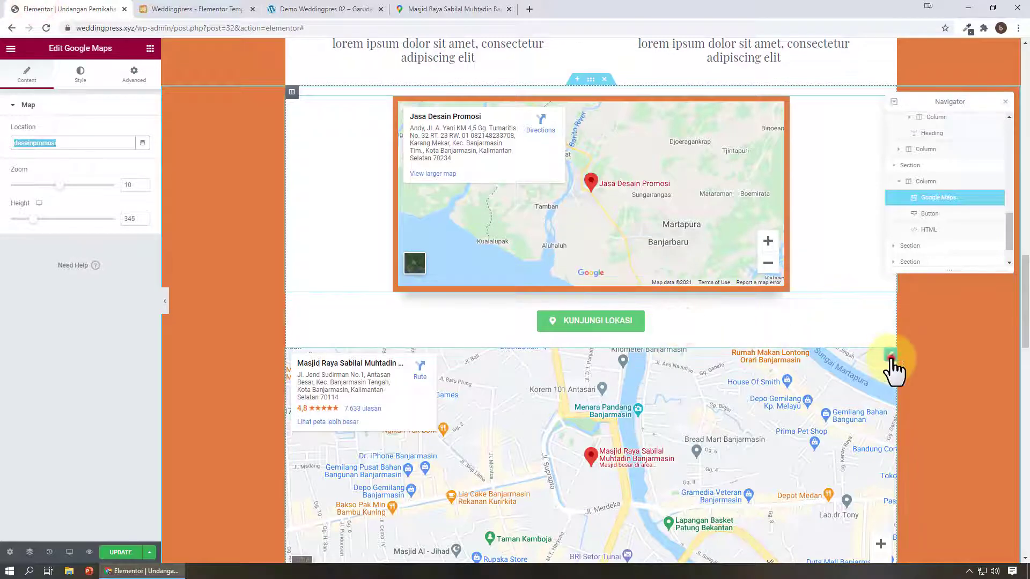
pyautogui.click(892, 367)
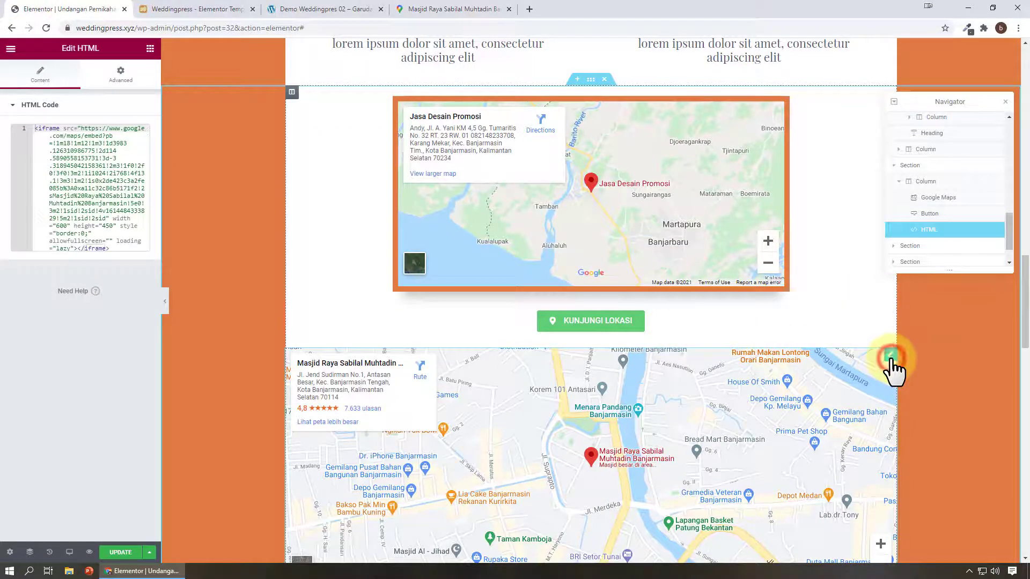
pyautogui.click(442, 8)
pyautogui.click(499, 230)
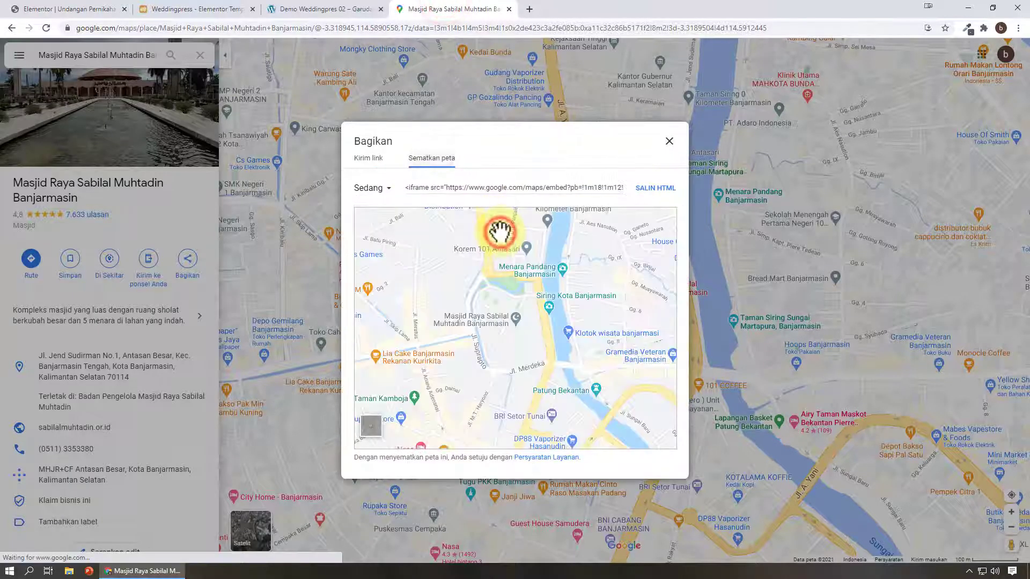
pyautogui.click(660, 188)
pyautogui.click(69, 9)
# Step: Set the Countdown Timer's target date to 12 December 2021 at 09:00 PM
pyautogui.scroll(-4, 660, 332)
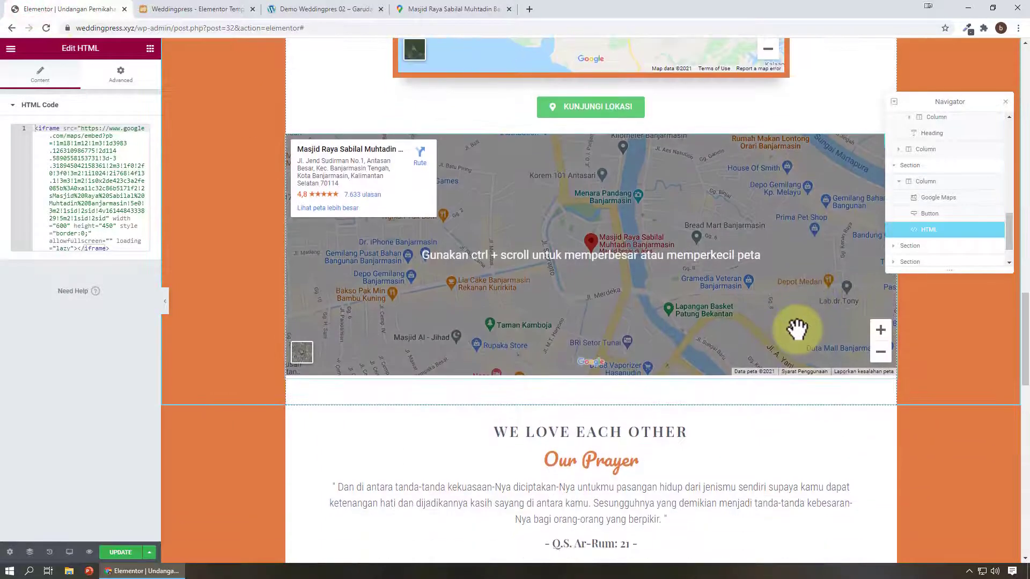
pyautogui.scroll(2, 826, 365)
pyautogui.scroll(-3, 831, 408)
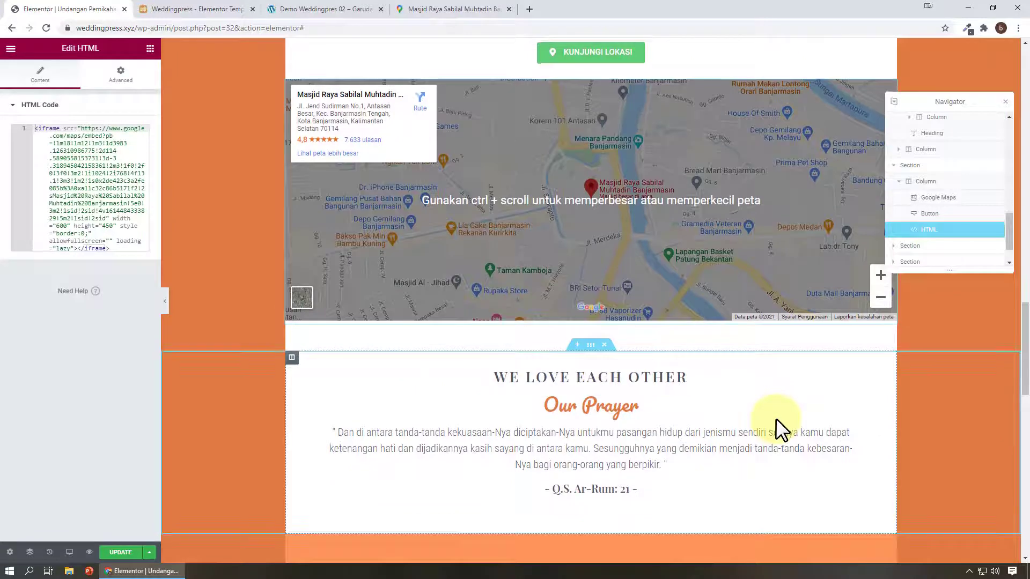
pyautogui.scroll(-7, 775, 417)
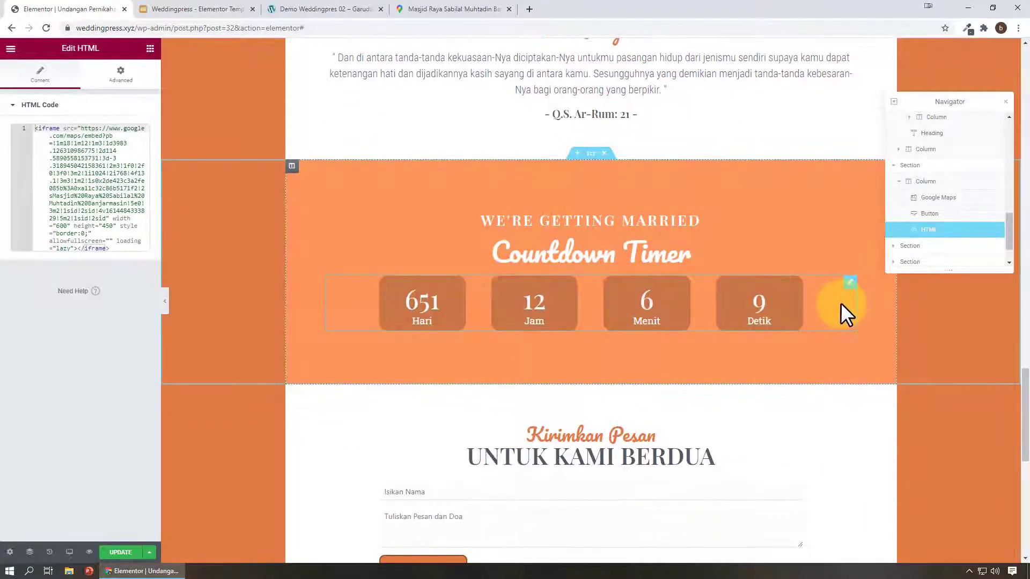
pyautogui.click(841, 303)
pyautogui.click(80, 142)
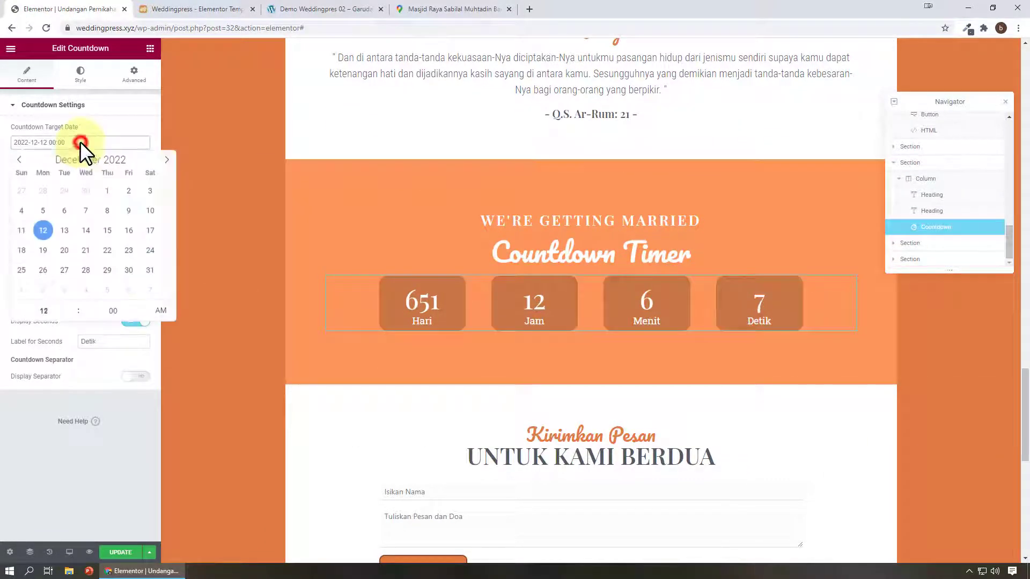
pyautogui.click(130, 163)
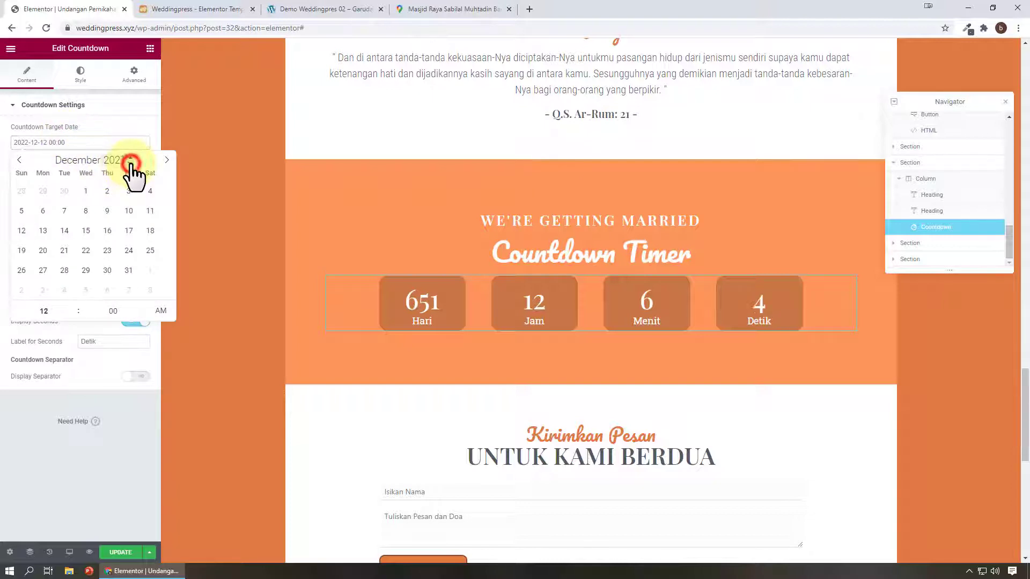
pyautogui.click(21, 232)
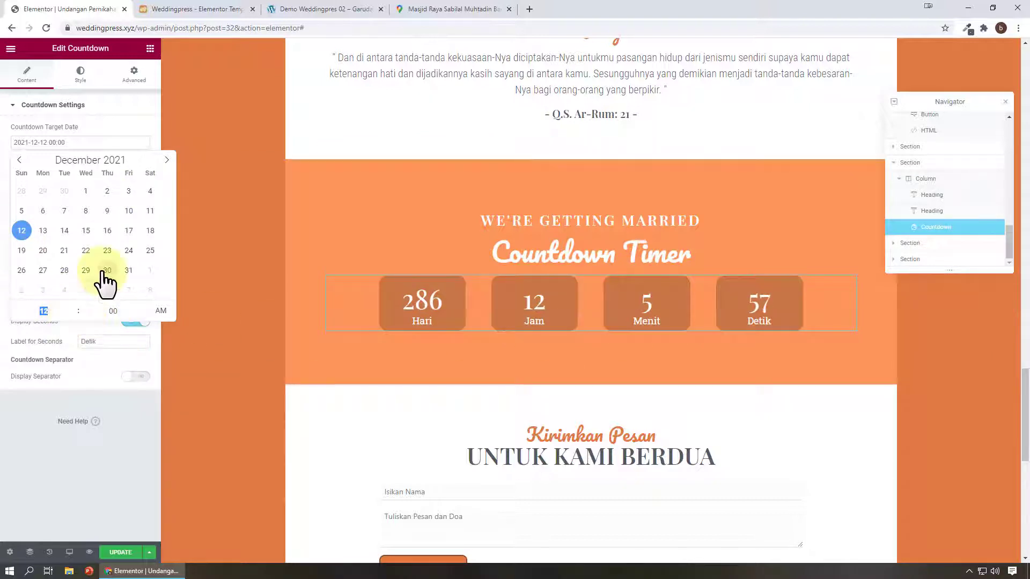
pyautogui.click(72, 311)
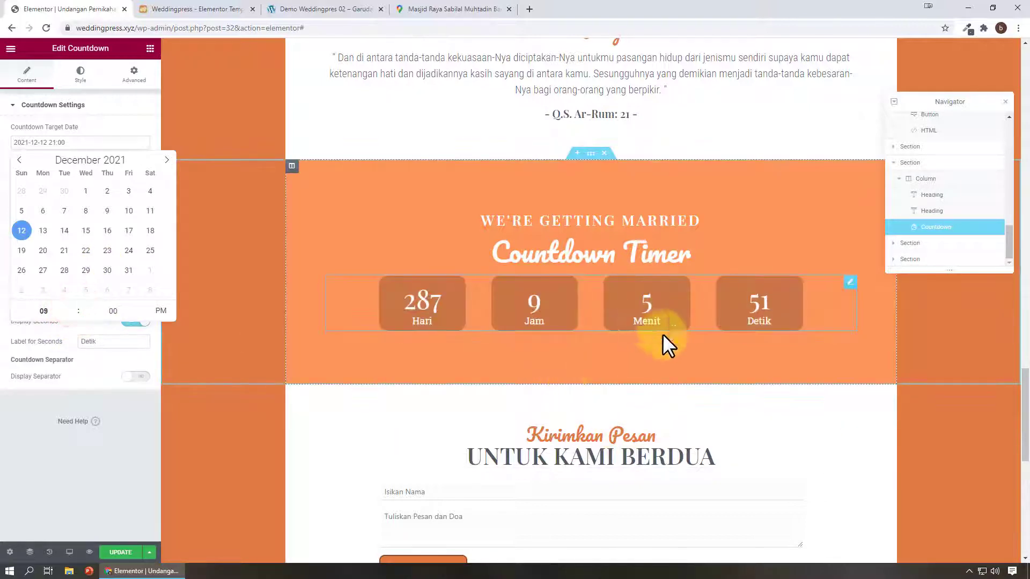
# Step: Rename the Guest Book widget's form to the couple's combined short names in capitals
pyautogui.scroll(-3, 912, 354)
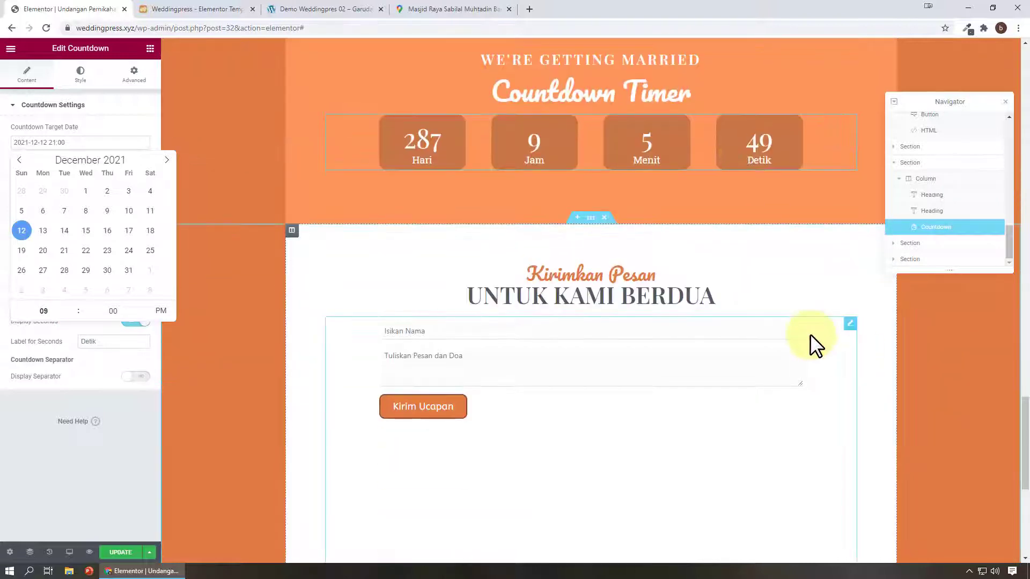
pyautogui.click(810, 333)
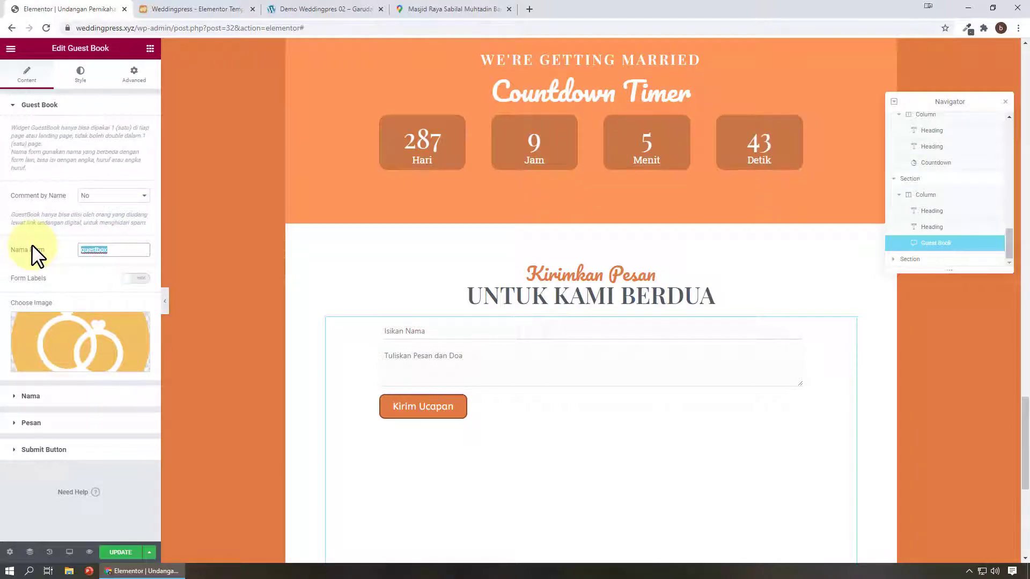
pyautogui.write('ANDYZHEA')
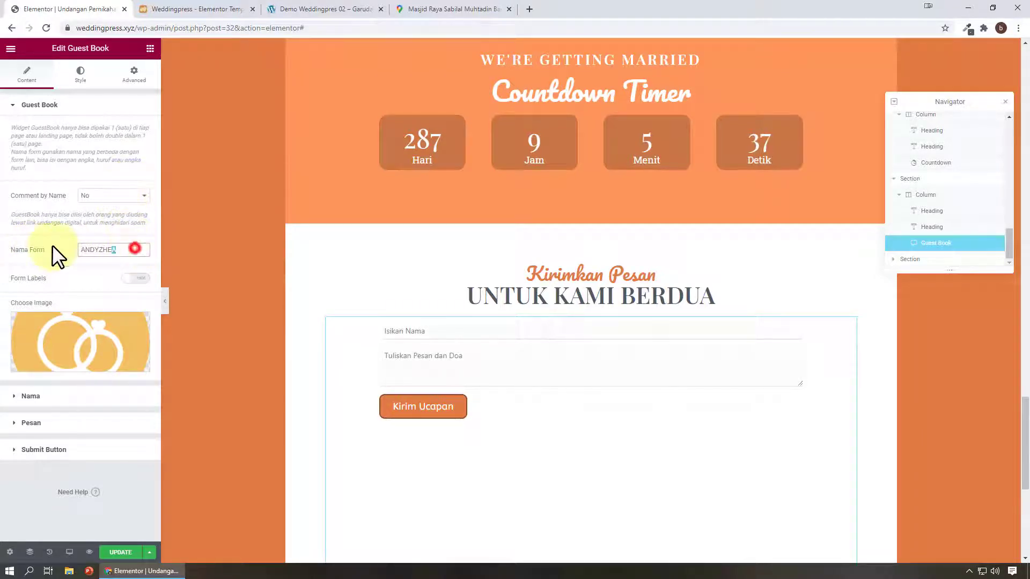
pyautogui.moveTo(53, 245); pyautogui.dragTo(40, 243)
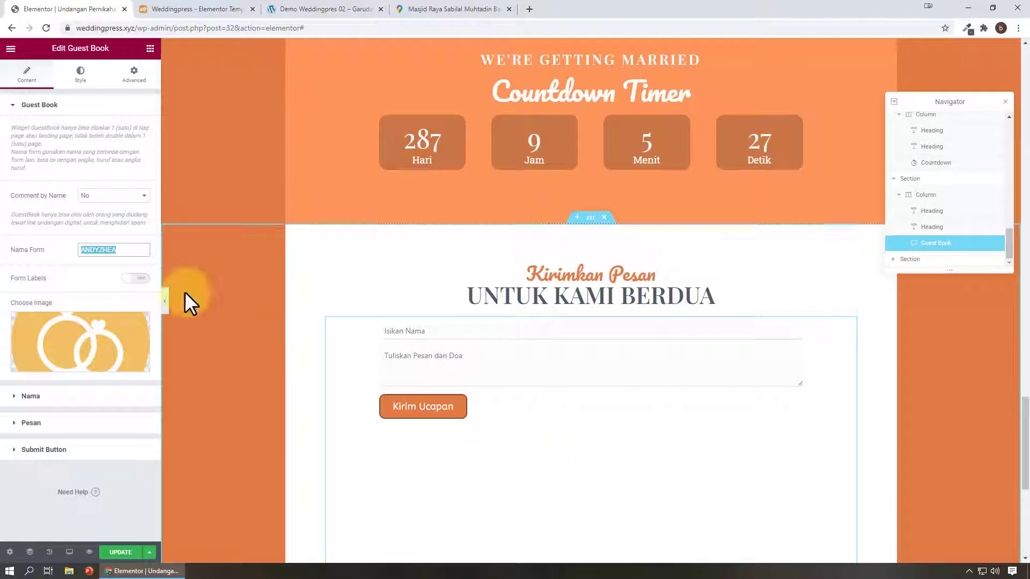
pyautogui.click(359, 325)
# Step: Preview the invitation in the tablet and mobile layouts, examining its sections from the couple's profiles to the guest book
pyautogui.scroll(-6, 684, 457)
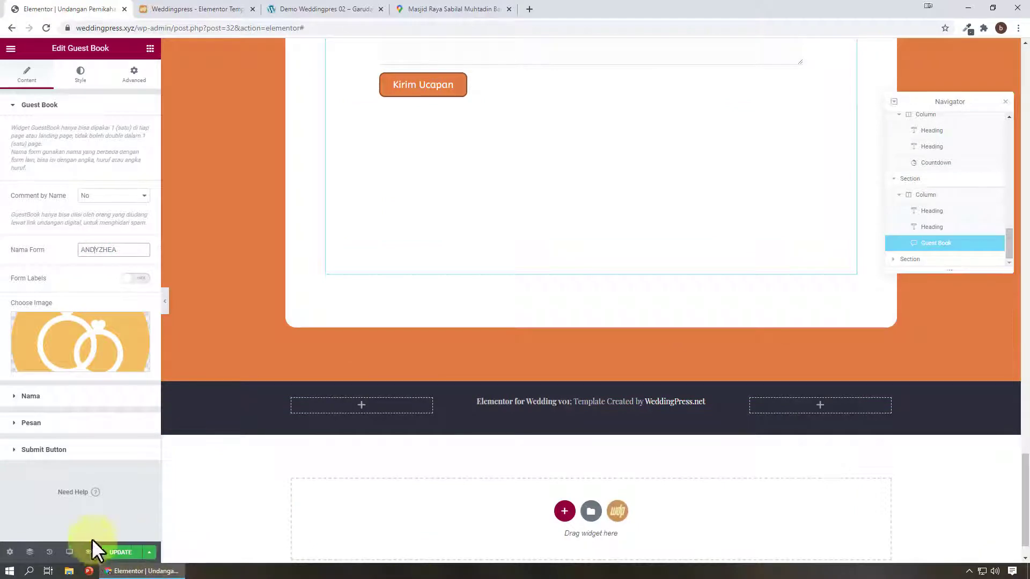
pyautogui.click(70, 552)
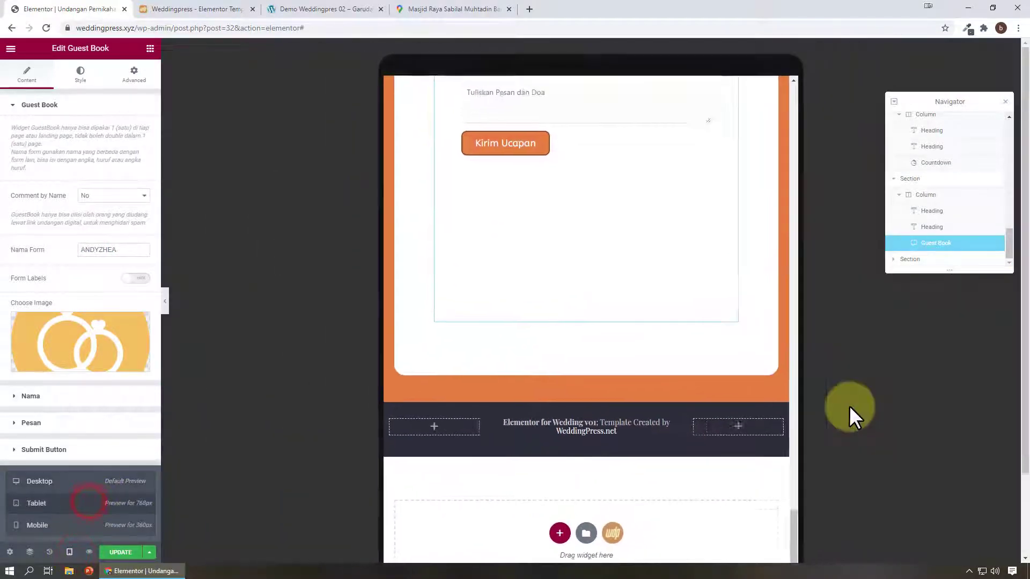
pyautogui.scroll(10, 653, 339)
pyautogui.scroll(15, 660, 343)
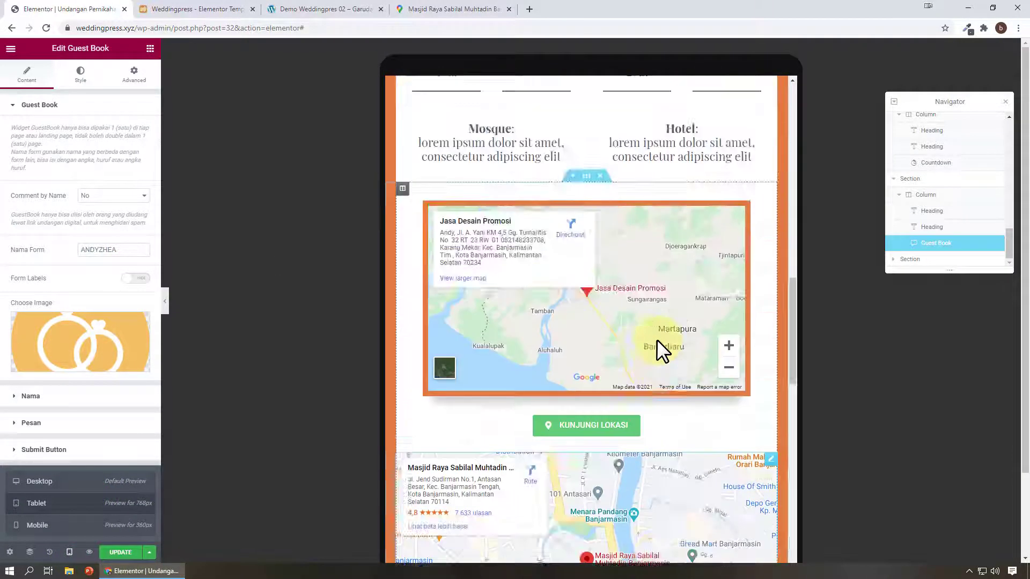
pyautogui.scroll(-15, 657, 339)
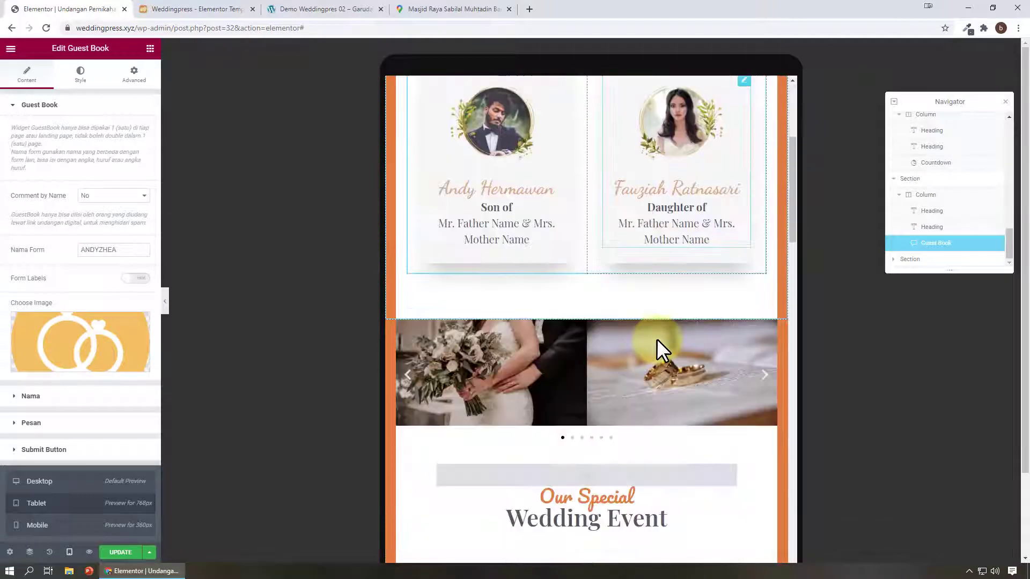
pyautogui.click(37, 525)
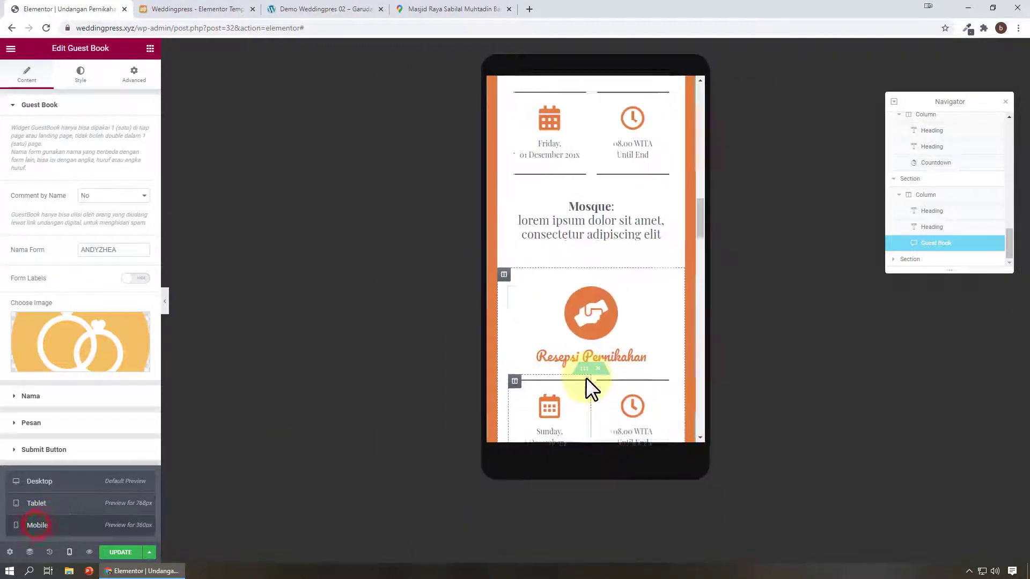
pyautogui.scroll(-10, 679, 345)
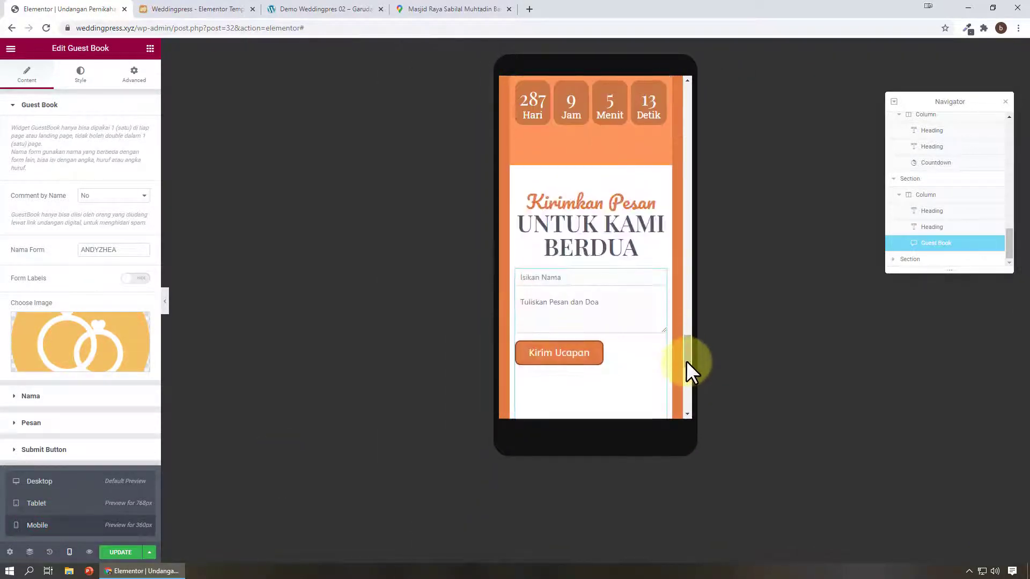
# Step: Return the preview to the desktop layout and look over the invitation's sections from the header to the guest book
pyautogui.moveTo(687, 362); pyautogui.dragTo(677, 100)
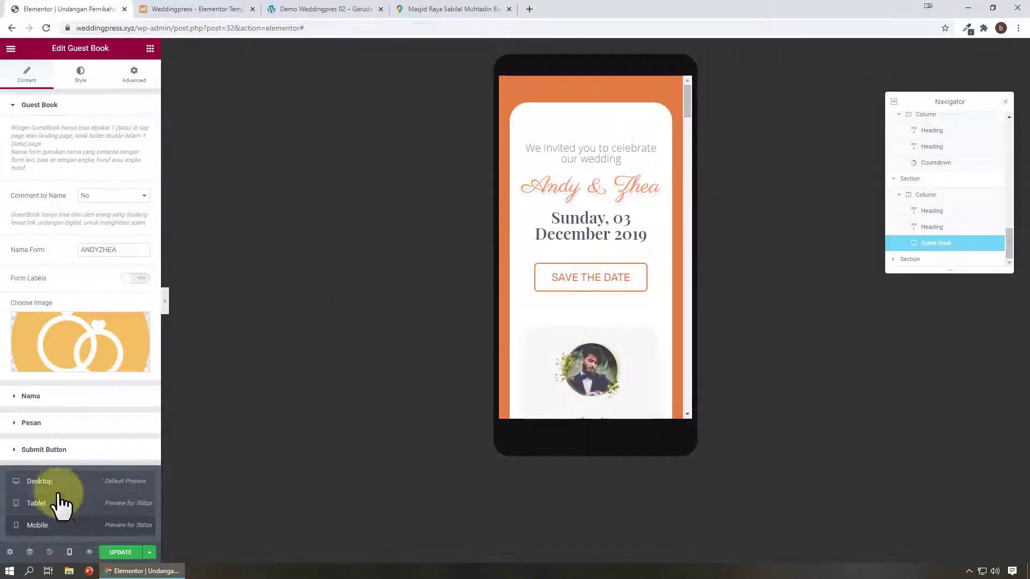
pyautogui.click(40, 481)
pyautogui.scroll(-4, 633, 322)
pyautogui.scroll(-20, 609, 211)
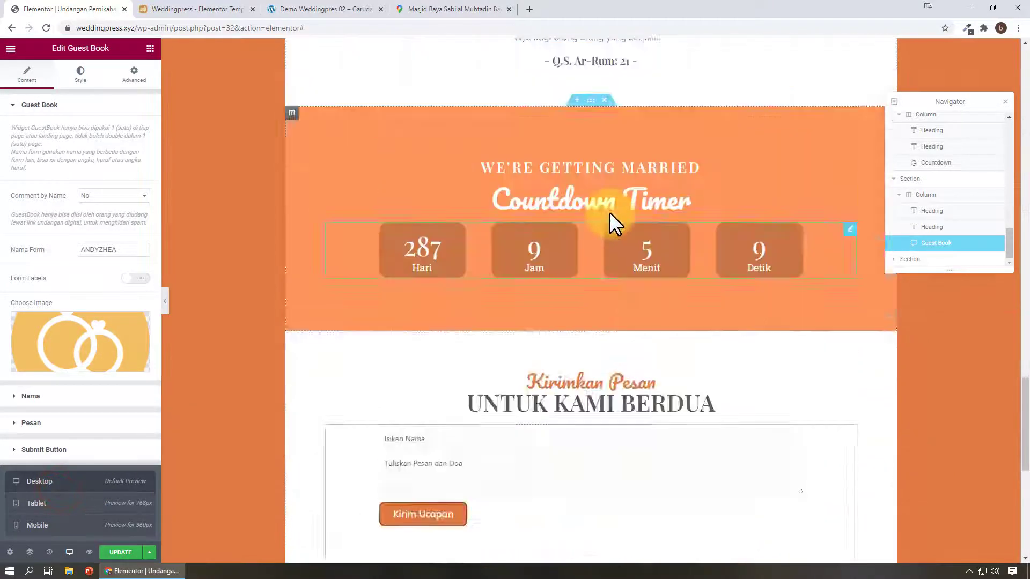
pyautogui.scroll(20, 607, 208)
pyautogui.scroll(2, 608, 208)
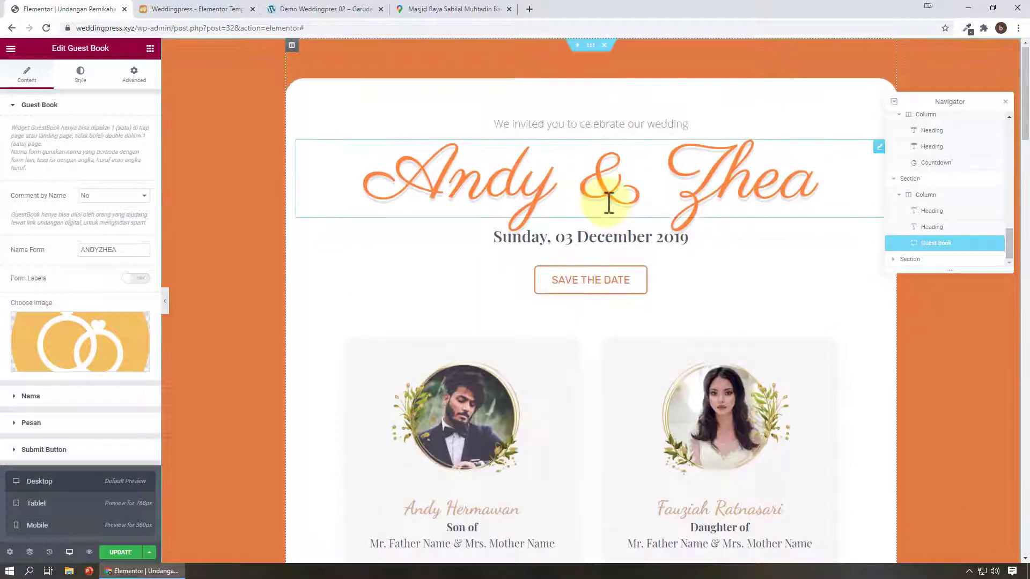
# Step: Change the background color of the invitation's opening section with the couple's names to pink #FF9BE1
pyautogui.click(591, 47)
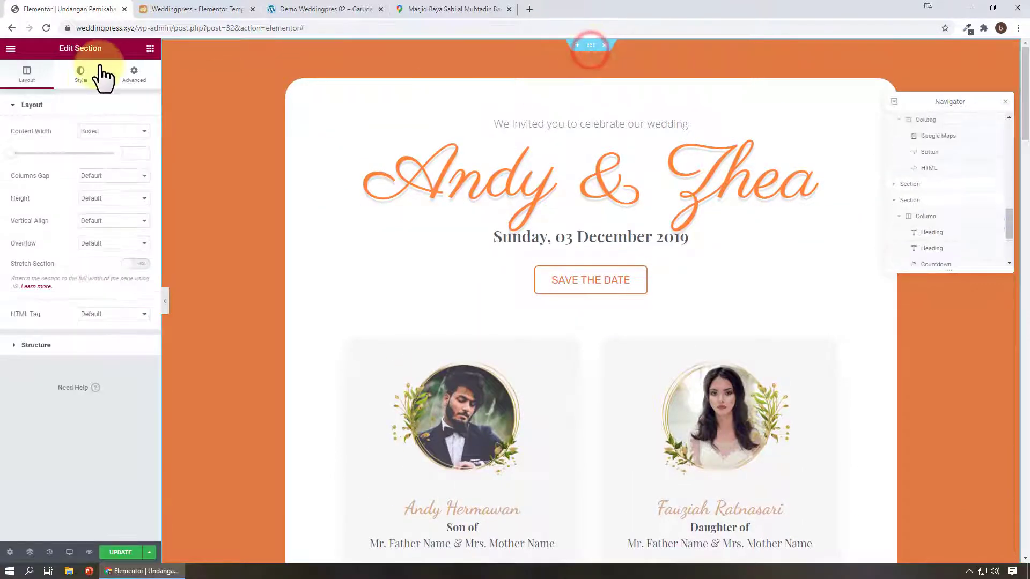
pyautogui.click(80, 74)
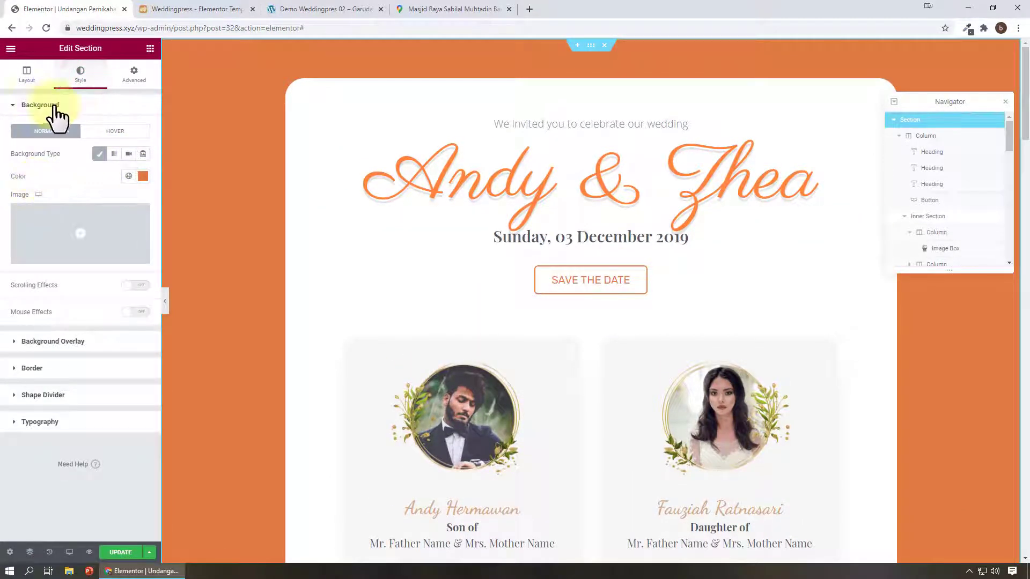
pyautogui.click(144, 176)
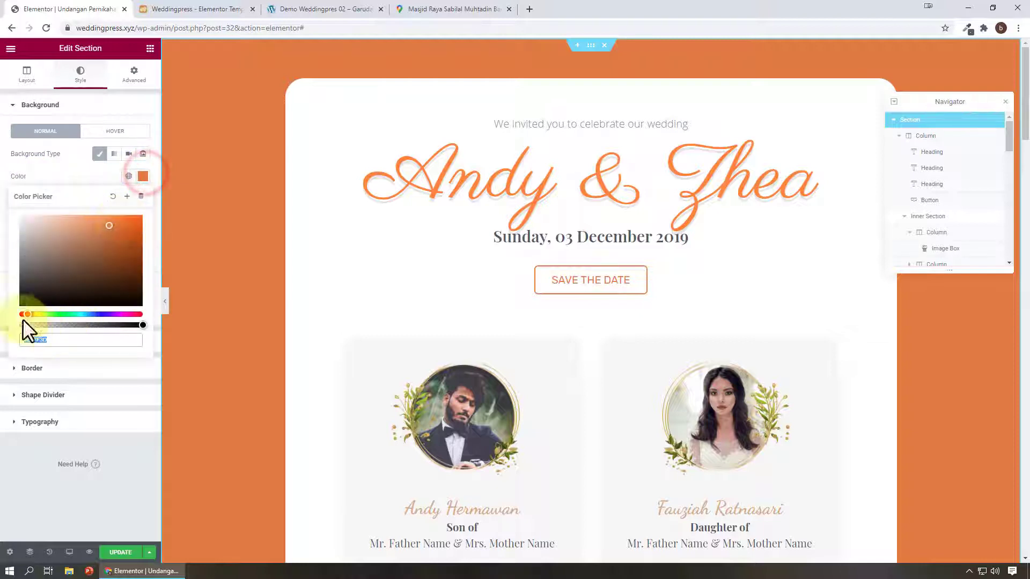
pyautogui.moveTo(26, 309); pyautogui.dragTo(128, 308)
pyautogui.moveTo(114, 218); pyautogui.dragTo(66, 188)
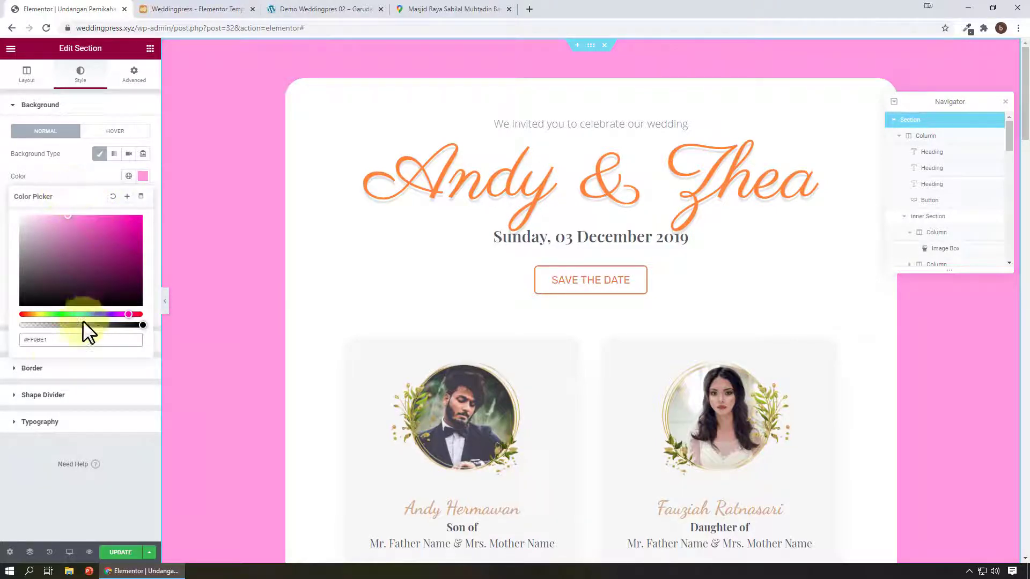
# Step: Set the background color of the image carousel section to #FF9BE1
pyautogui.scroll(-9, 699, 362)
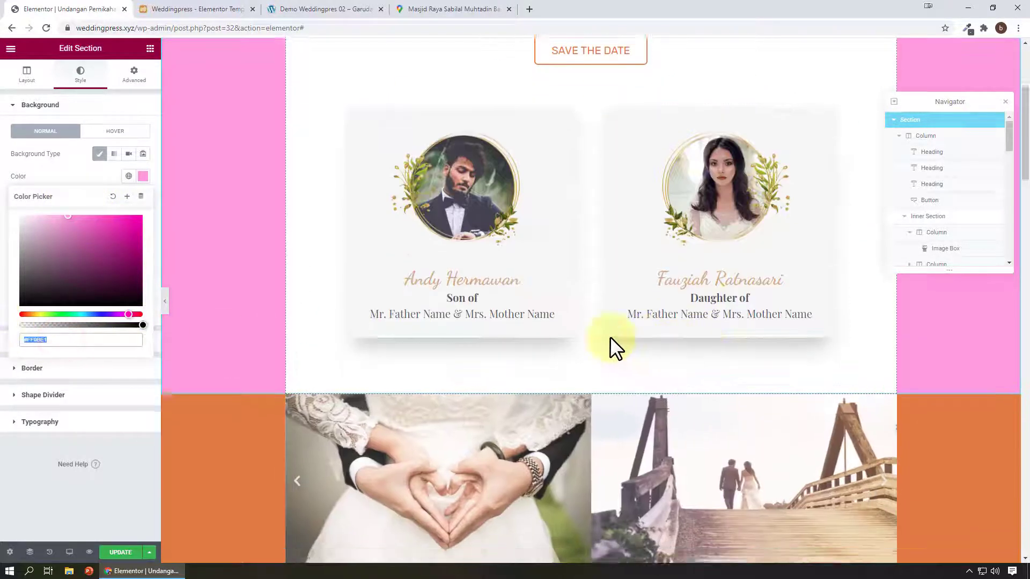
pyautogui.click(591, 136)
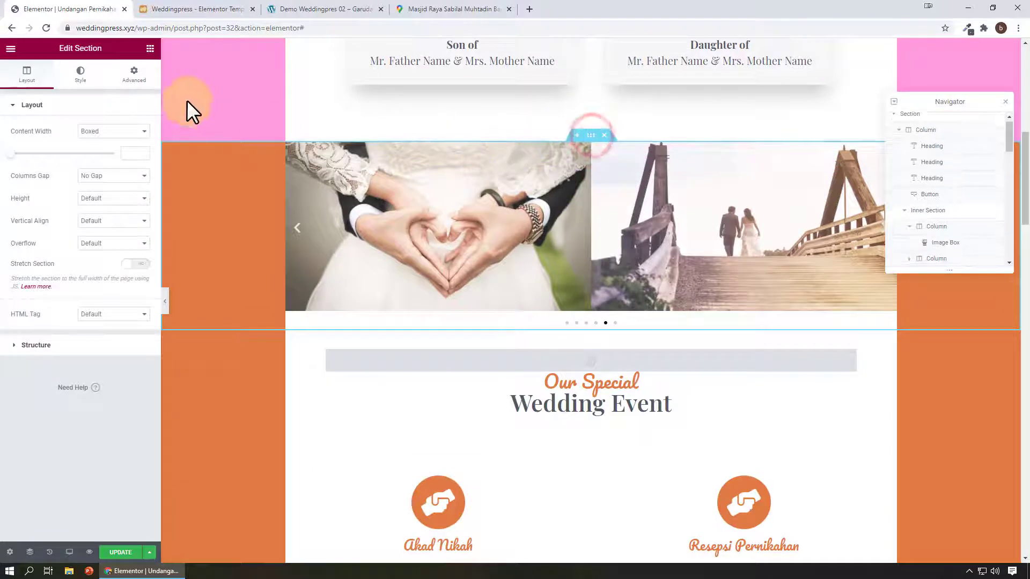
pyautogui.click(80, 74)
pyautogui.click(143, 177)
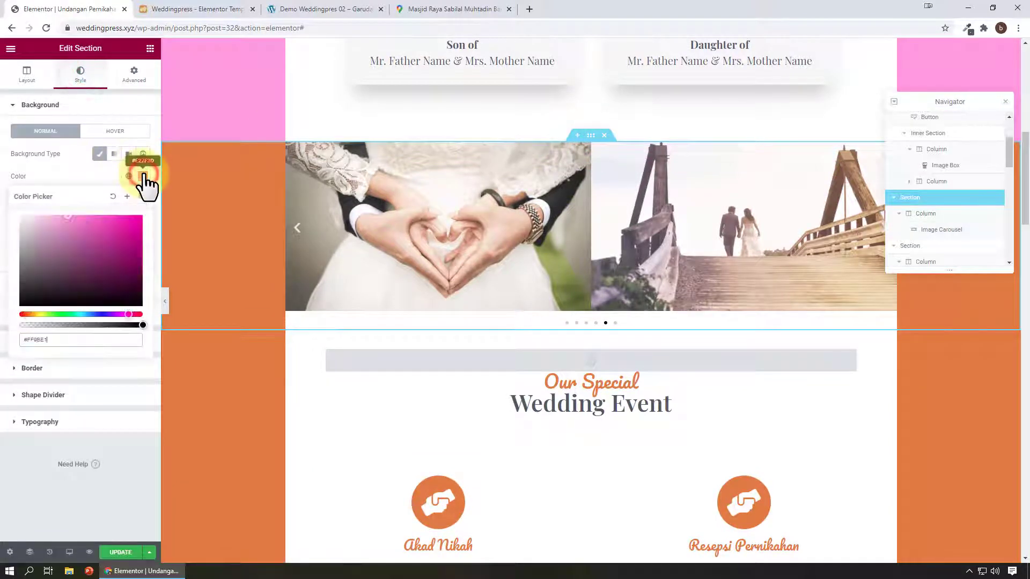
# Step: Set the background color of the "Our Special Wedding Event" heading section to #FF9BE1
pyautogui.scroll(-4, 568, 349)
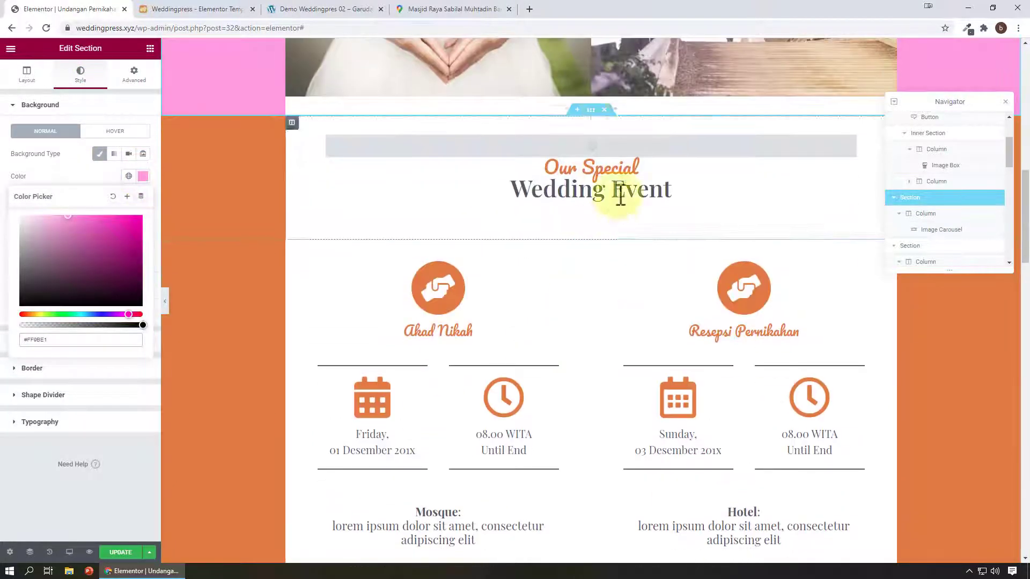
pyautogui.click(590, 111)
pyautogui.click(81, 73)
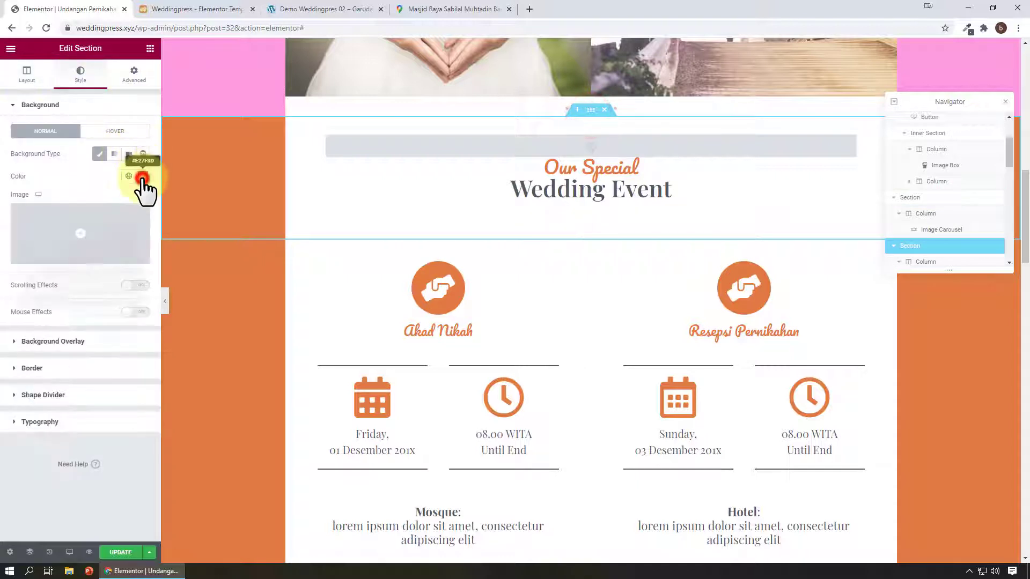
pyautogui.click(143, 180)
# Step: Set the background color of the Akad Nikah and Resepsi Pernikahan details section to #FF9BE1
pyautogui.click(590, 235)
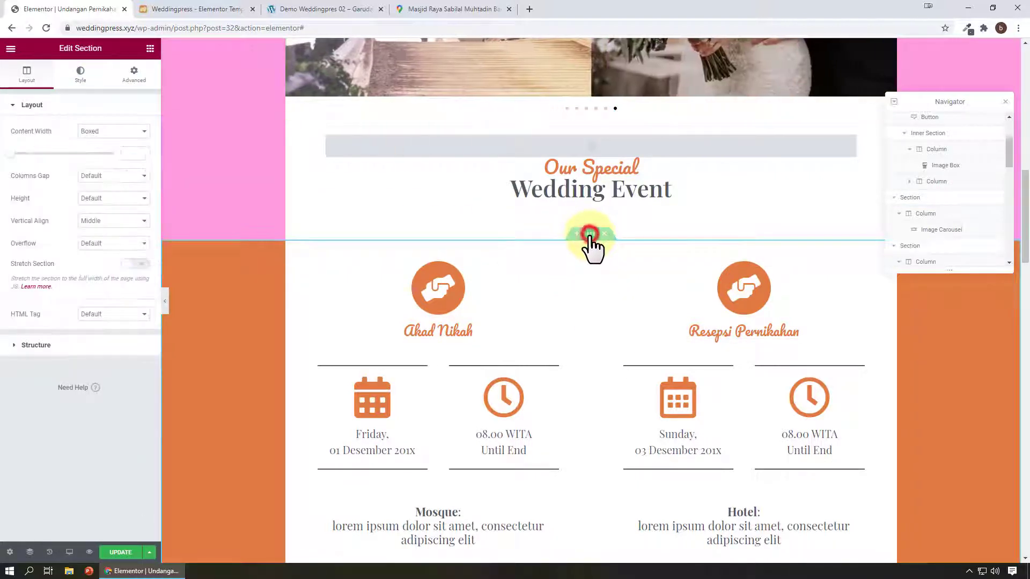
pyautogui.click(80, 73)
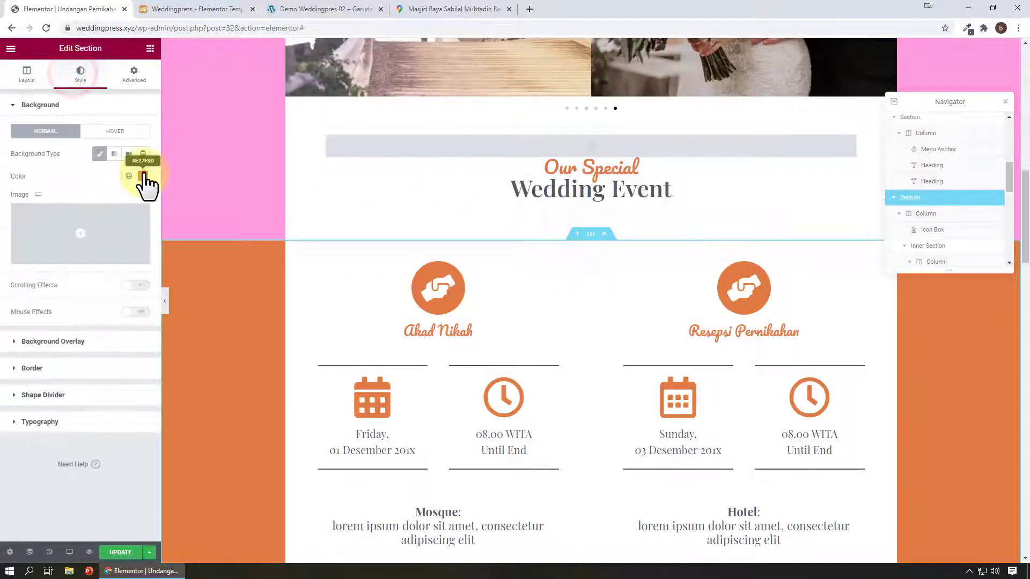
pyautogui.click(142, 177)
pyautogui.write('#FF9BE1')
# Step: Set the background color of the section containing the Google Maps widgets to #FF9BE1
pyautogui.scroll(-8, 658, 374)
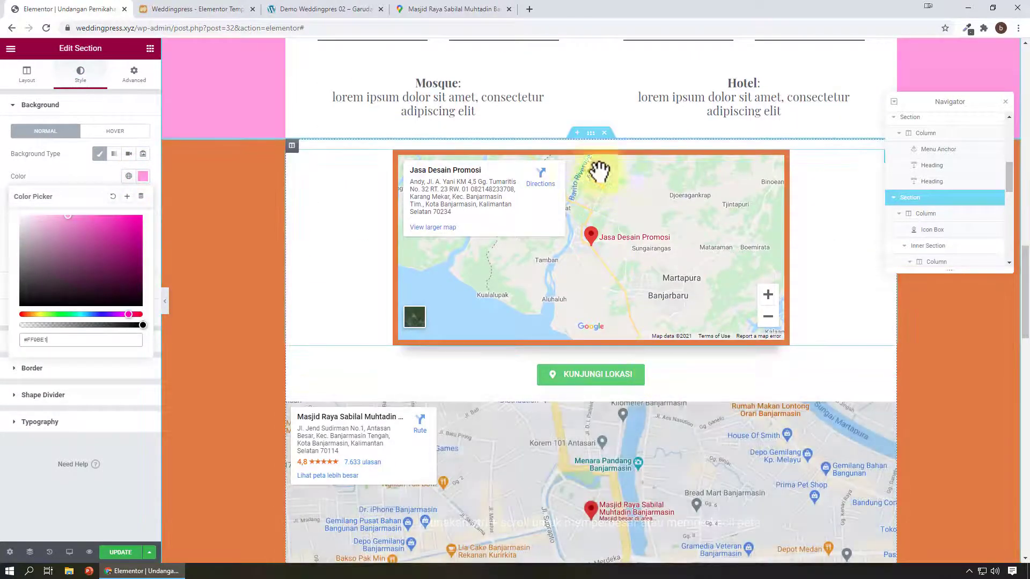
pyautogui.click(595, 134)
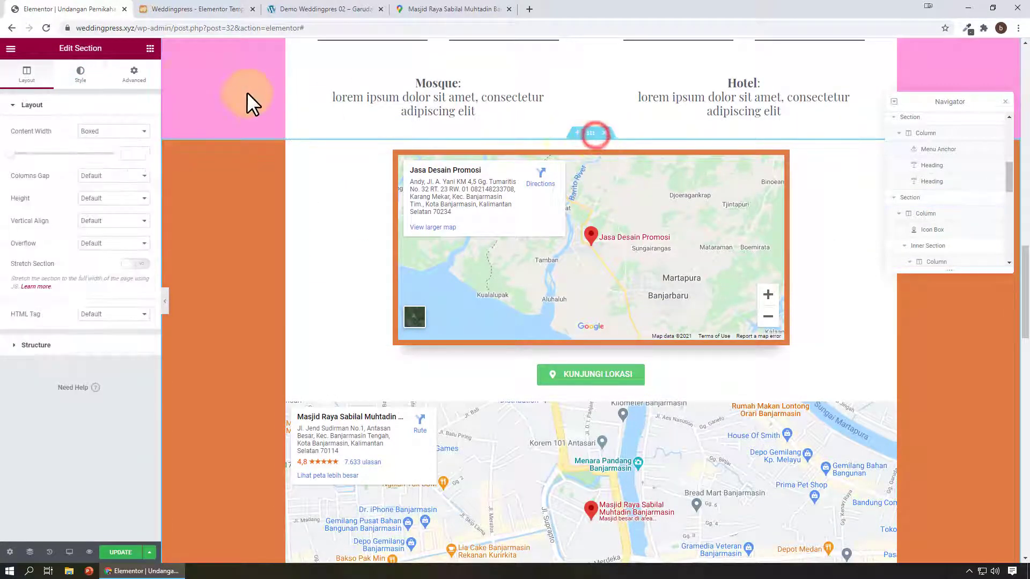
pyautogui.click(86, 81)
pyautogui.click(142, 176)
pyautogui.write('#FF9BE1')
# Step: Set the background color of the "Our Prayer" section to #FF9BE1
pyautogui.scroll(-8, 547, 322)
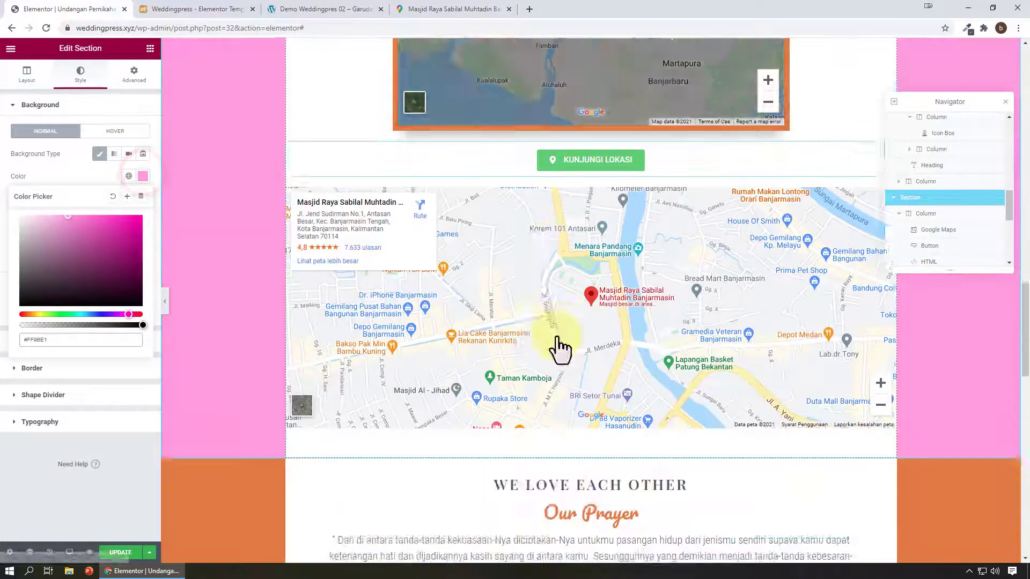
pyautogui.click(590, 237)
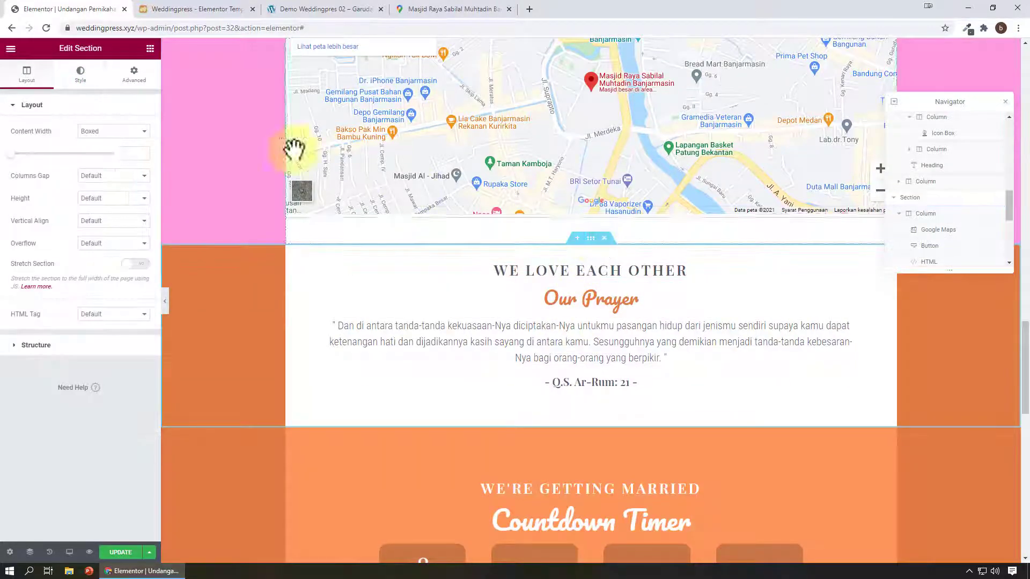
pyautogui.click(80, 75)
pyautogui.click(142, 175)
pyautogui.write('#FF9BE1')
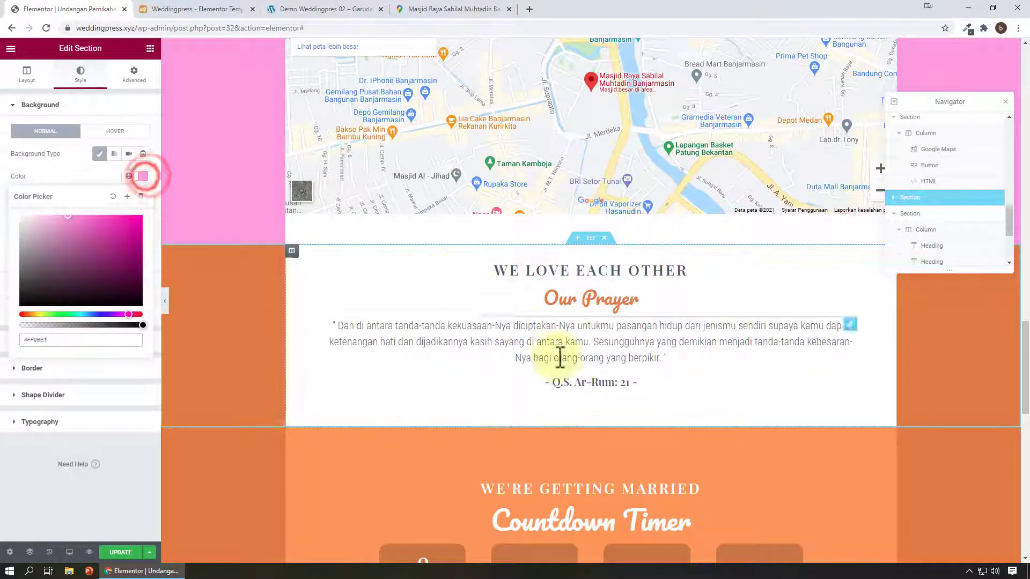
# Step: Set the background color of the Countdown Timer section to #FF9BE1
pyautogui.scroll(-4, 558, 356)
pyautogui.click(590, 209)
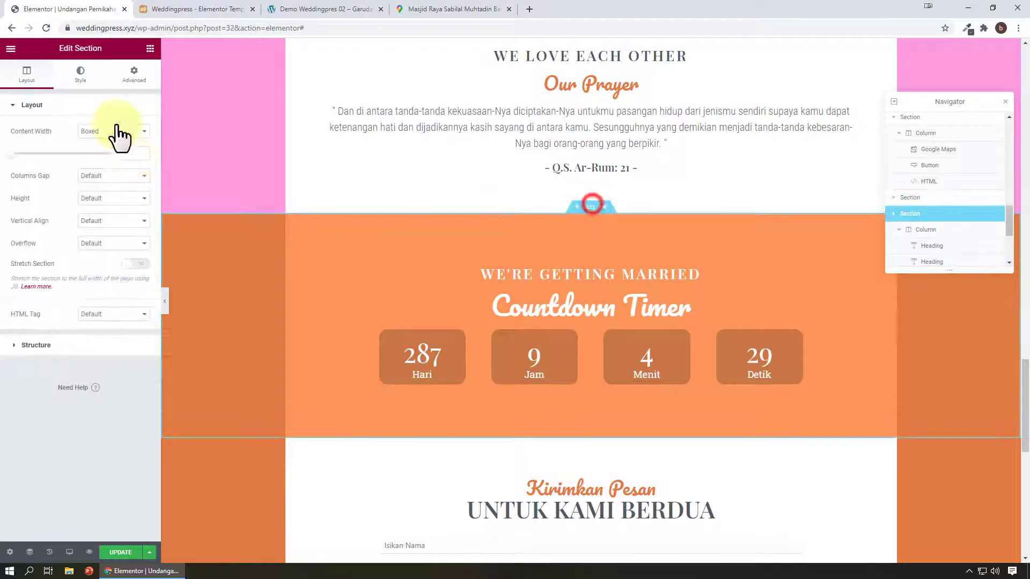
pyautogui.click(80, 75)
pyautogui.click(148, 175)
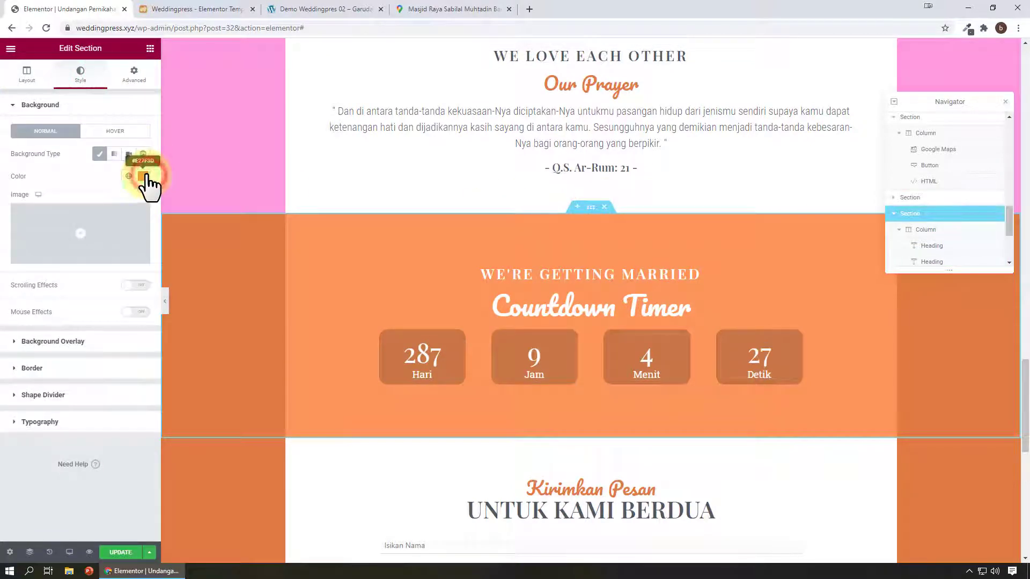
pyautogui.write('#FF9BE1')
# Step: Set the background color of the guest book section "Kirimkan Pesan" to #FF9BE1
pyautogui.scroll(-5, 655, 368)
pyautogui.click(576, 167)
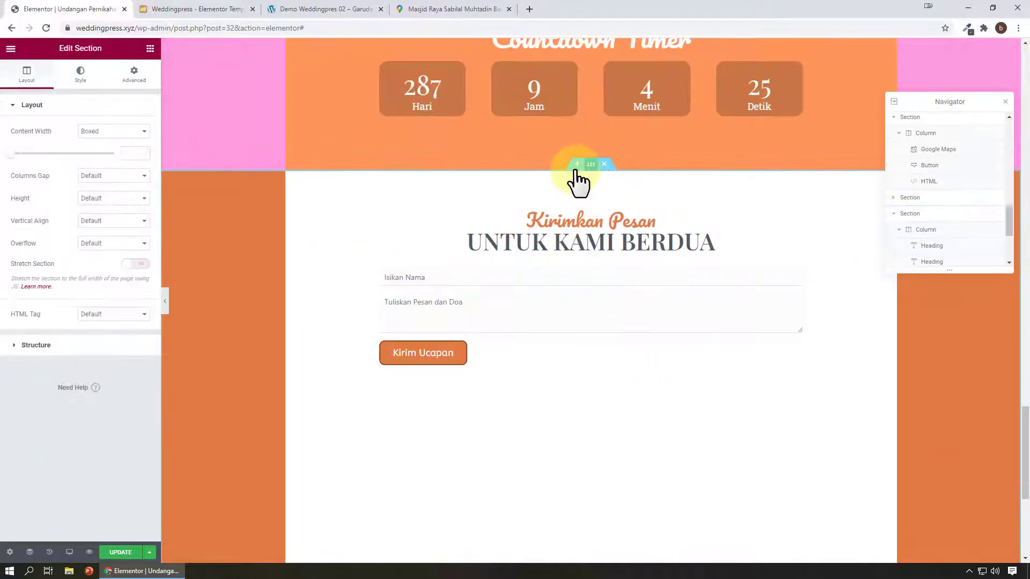
pyautogui.click(81, 74)
pyautogui.click(141, 176)
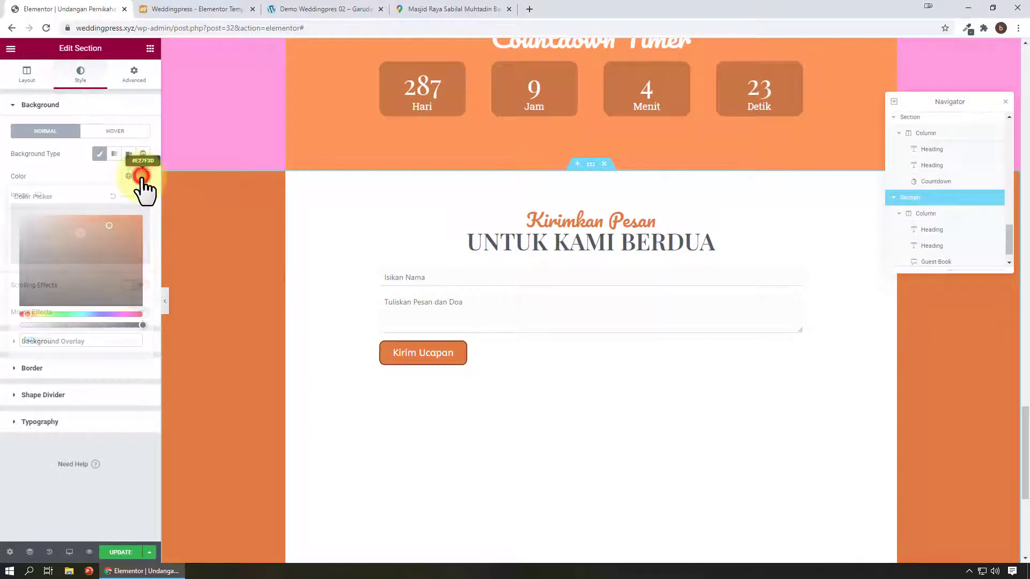
pyautogui.write('#FF9BE1')
pyautogui.scroll(-5, 631, 364)
# Step: Change the background color of the column inside the Countdown Timer section to the lighter pink #FFB0E7
pyautogui.scroll(6, 633, 368)
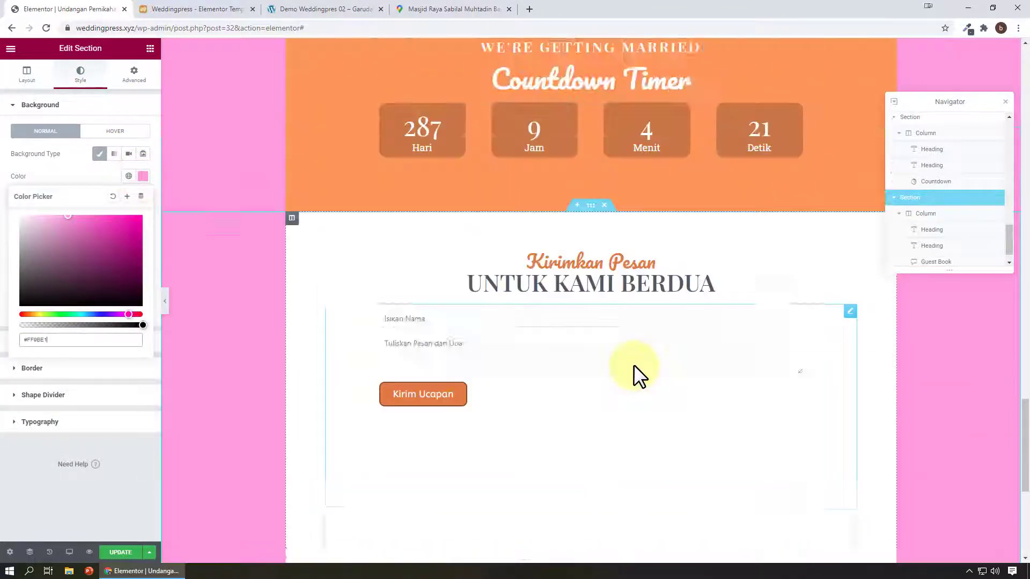
pyautogui.scroll(4, 633, 365)
pyautogui.click(590, 207)
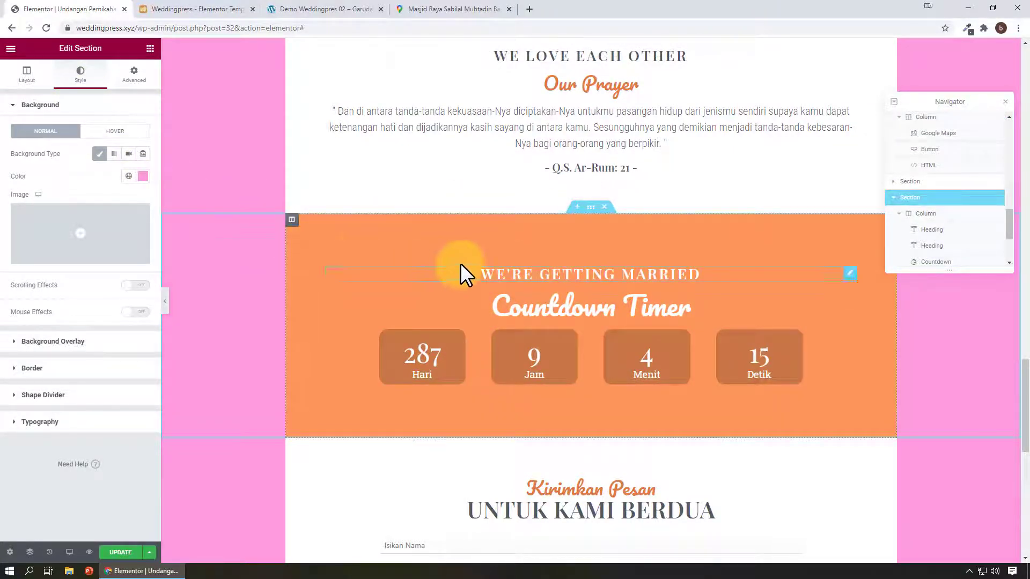
pyautogui.click(292, 220)
pyautogui.click(83, 75)
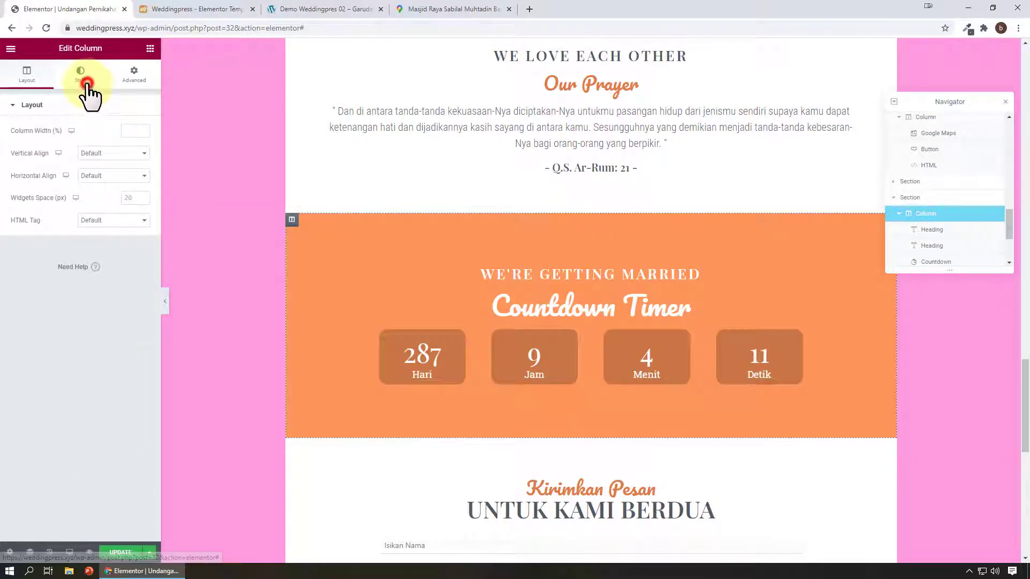
pyautogui.click(143, 176)
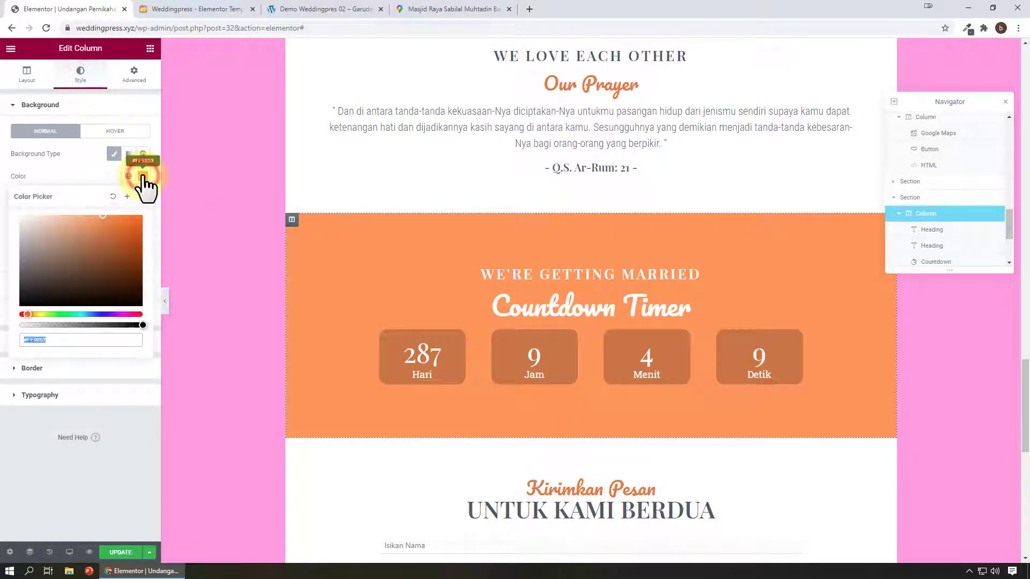
pyautogui.write('#FF9BE1')
pyautogui.moveTo(65, 223); pyautogui.dragTo(56, 201)
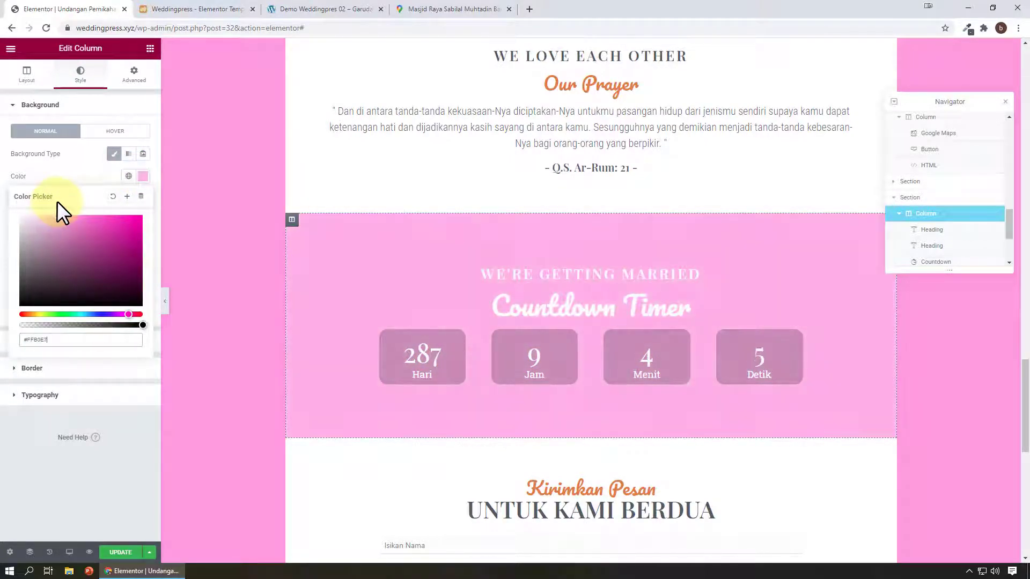
# Step: Update the invitation post and preview the saved page in a new tab, from the header down to the footer
pyautogui.scroll(15, 488, 326)
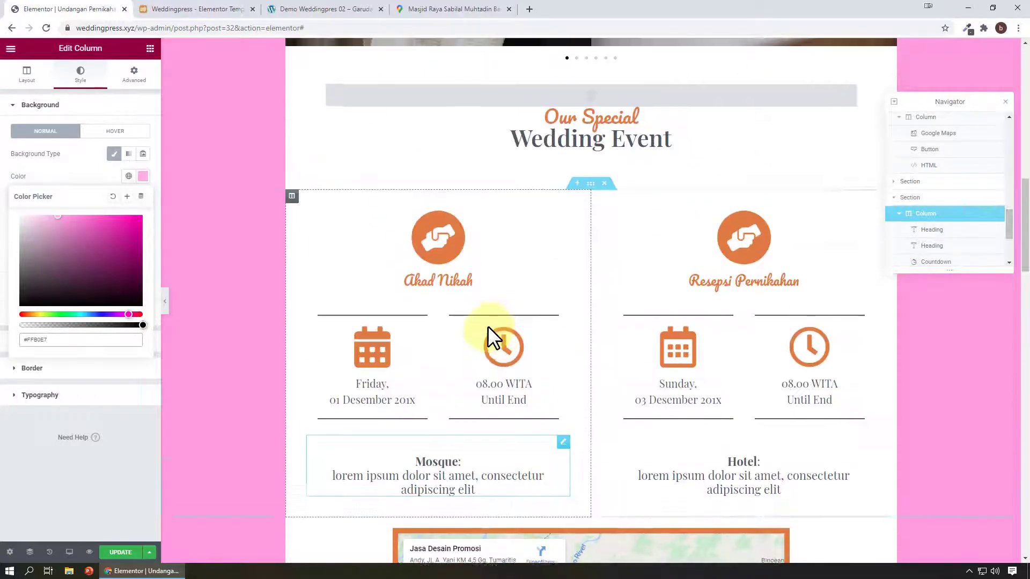
pyautogui.scroll(5, 488, 326)
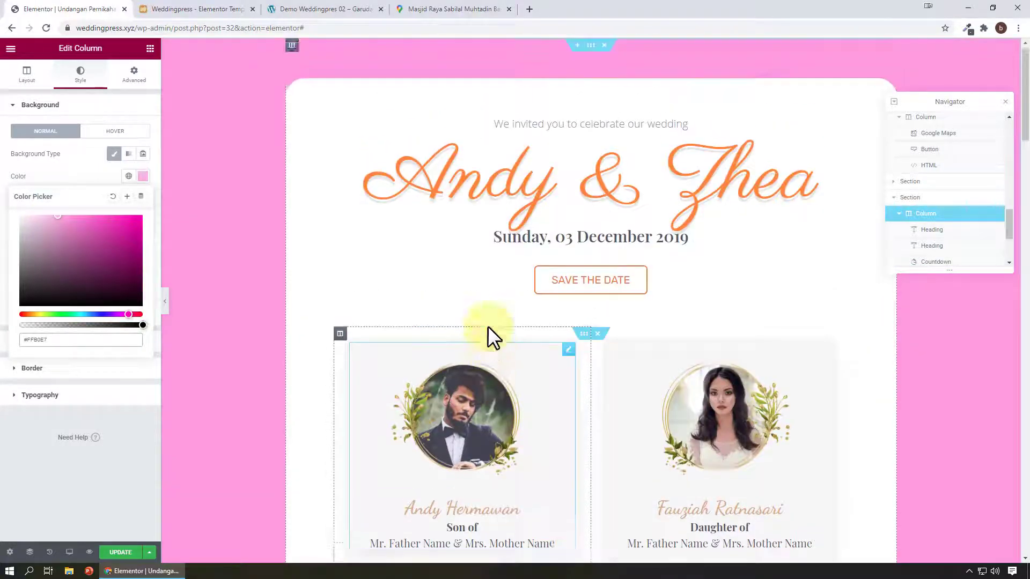
pyautogui.click(112, 553)
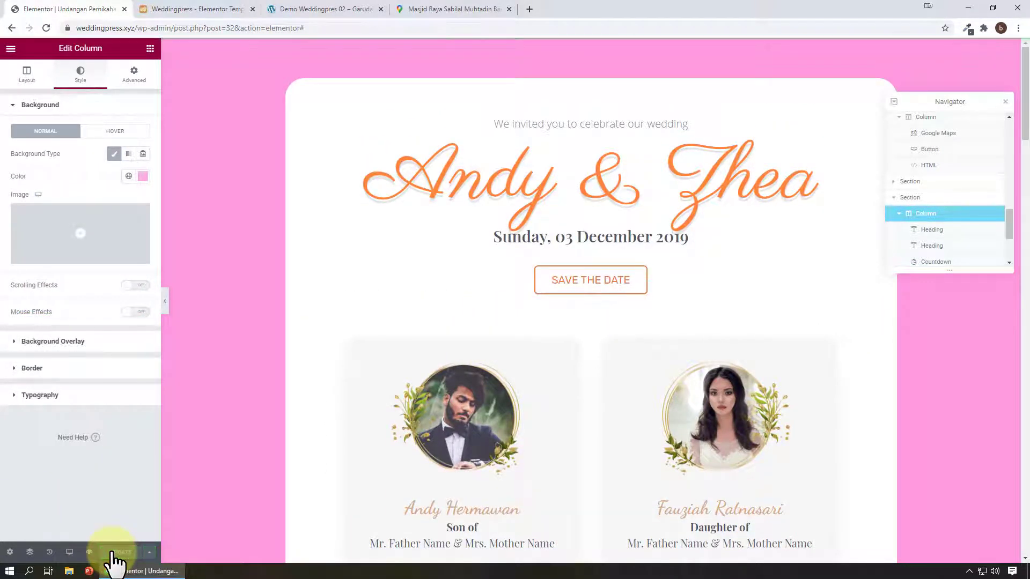
pyautogui.click(87, 552)
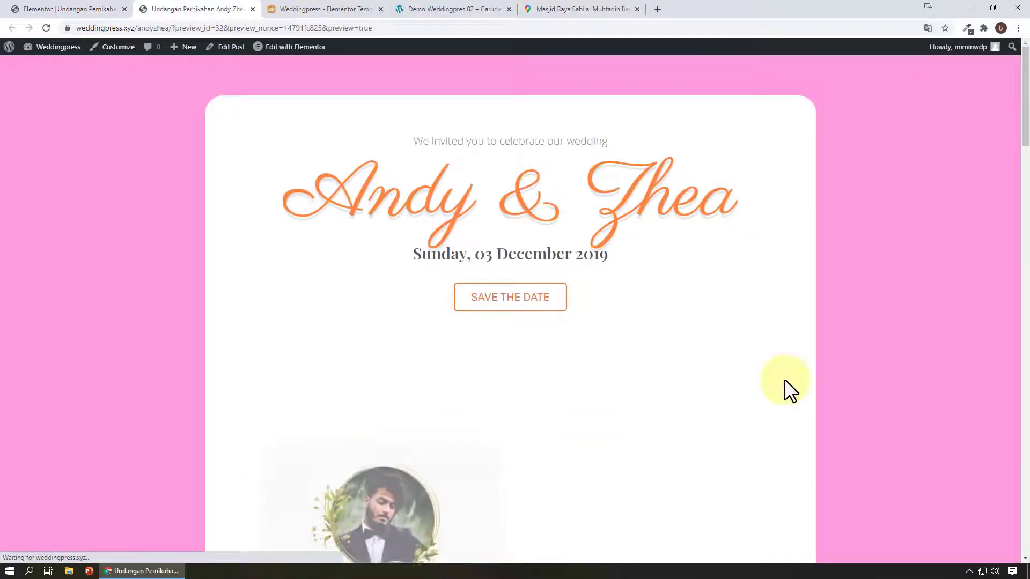
pyautogui.scroll(-4, 784, 379)
pyautogui.scroll(-15, 690, 299)
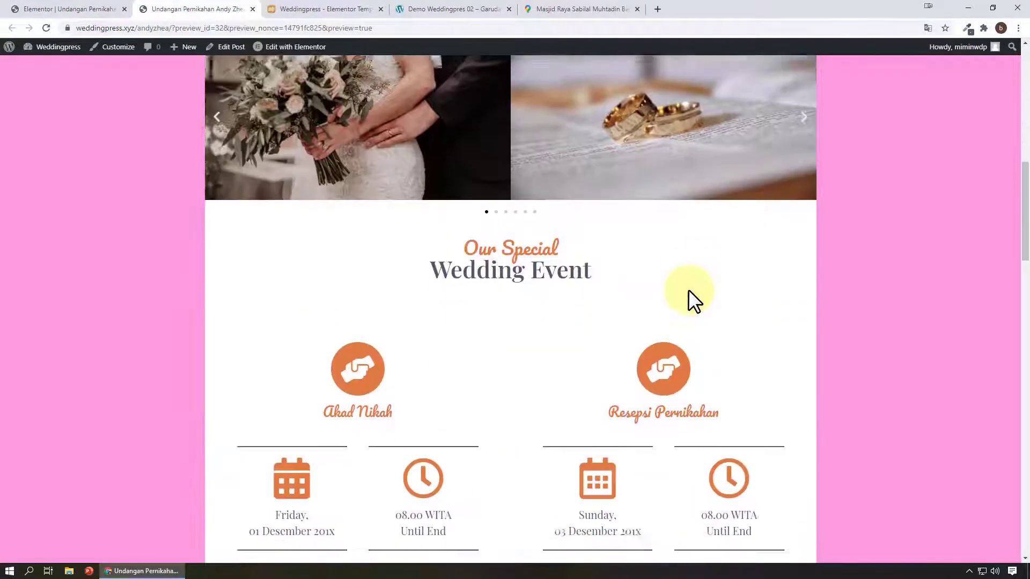
pyautogui.scroll(-17, 692, 293)
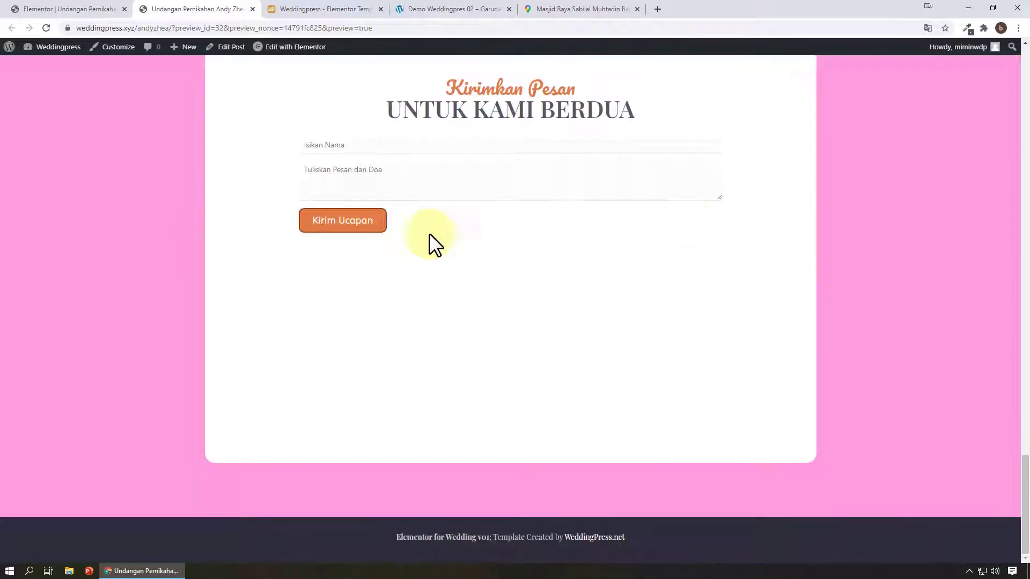
# Step: Exit the Elementor editor to the invitation post's WordPress edit screen and copy the post's permalink
pyautogui.click(57, 9)
pyautogui.click(14, 48)
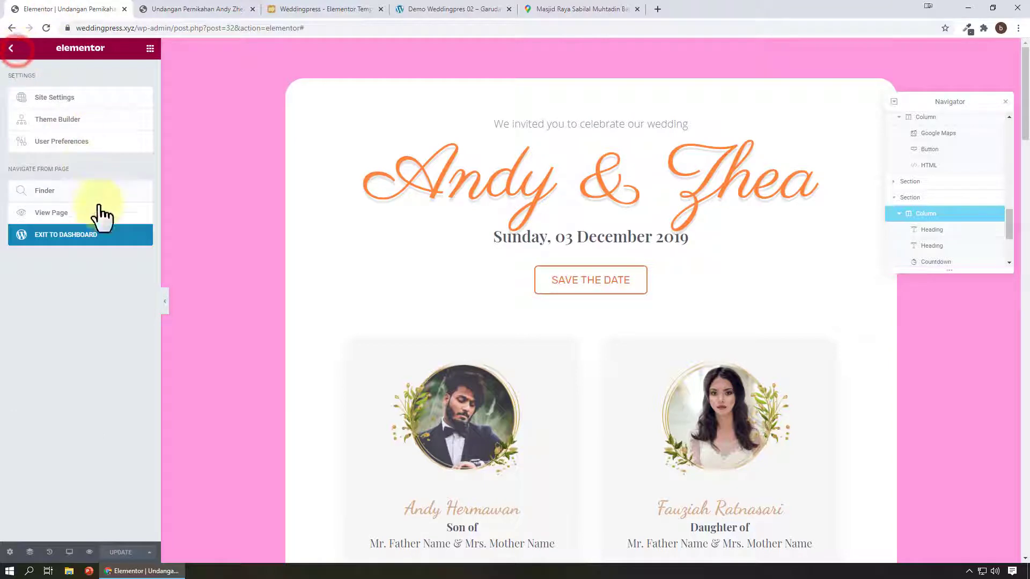
pyautogui.click(120, 233)
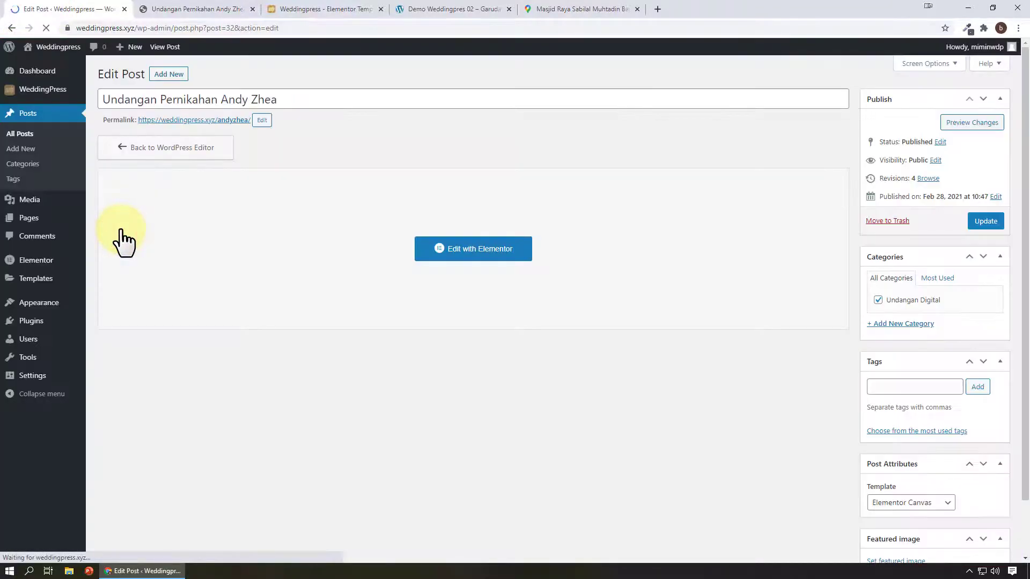
pyautogui.rightClick(170, 123)
pyautogui.click(219, 192)
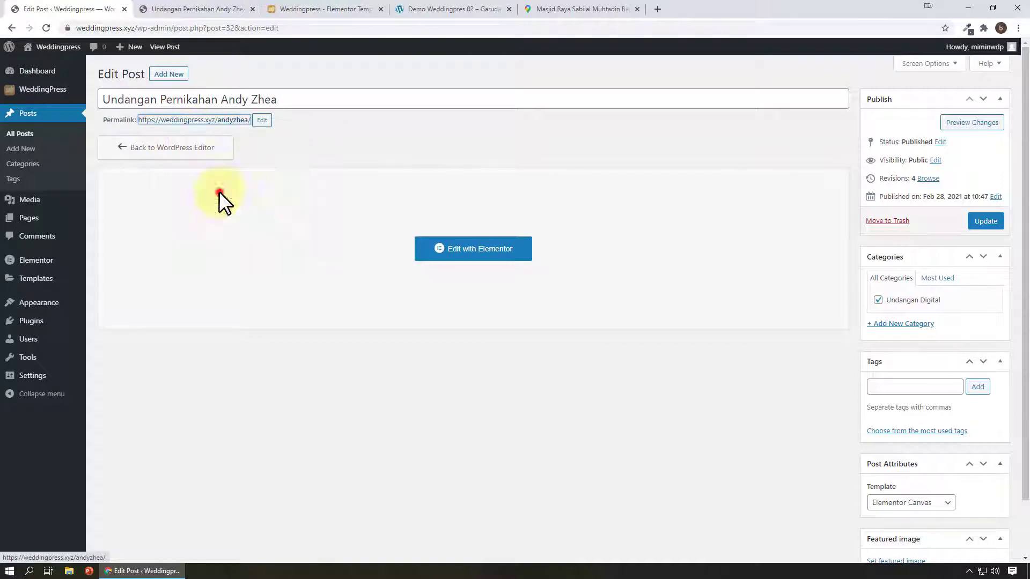
# Step: Open the copied permalink in a new browser tab and select the published invitation's full web address
pyautogui.click(658, 9)
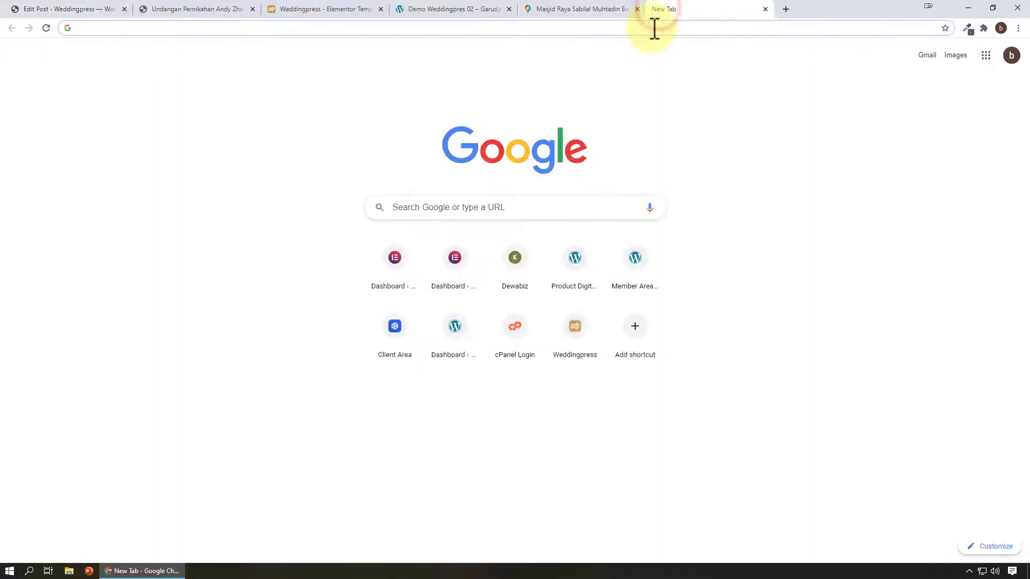
pyautogui.rightClick(653, 28)
pyautogui.click(708, 111)
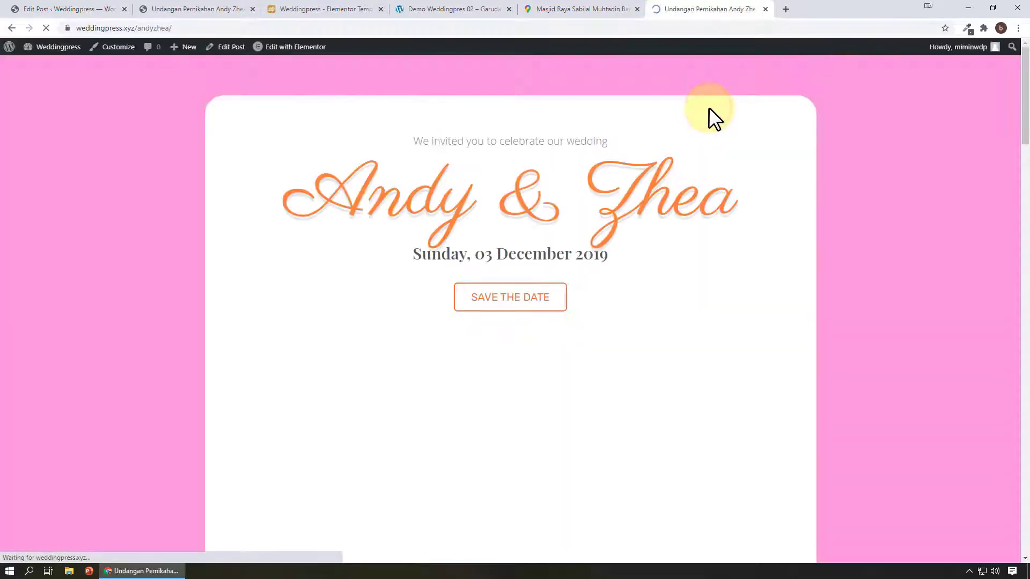
pyautogui.click(200, 28)
pyautogui.moveTo(200, 28); pyautogui.dragTo(59, 30)
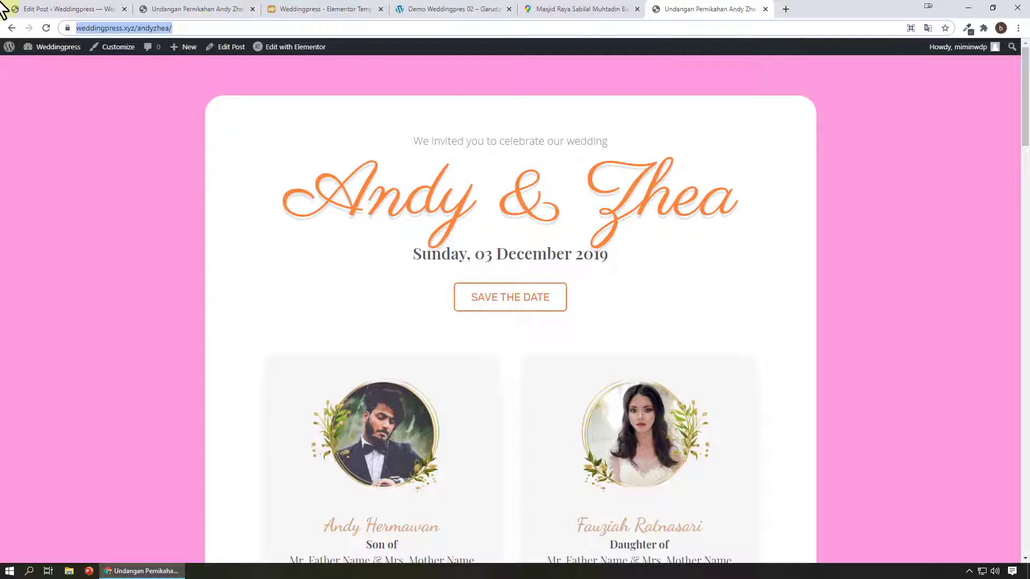
# Step: Switch to the open weddingpress.net page and look through it from the demo previews up to the page header
pyautogui.click(277, 9)
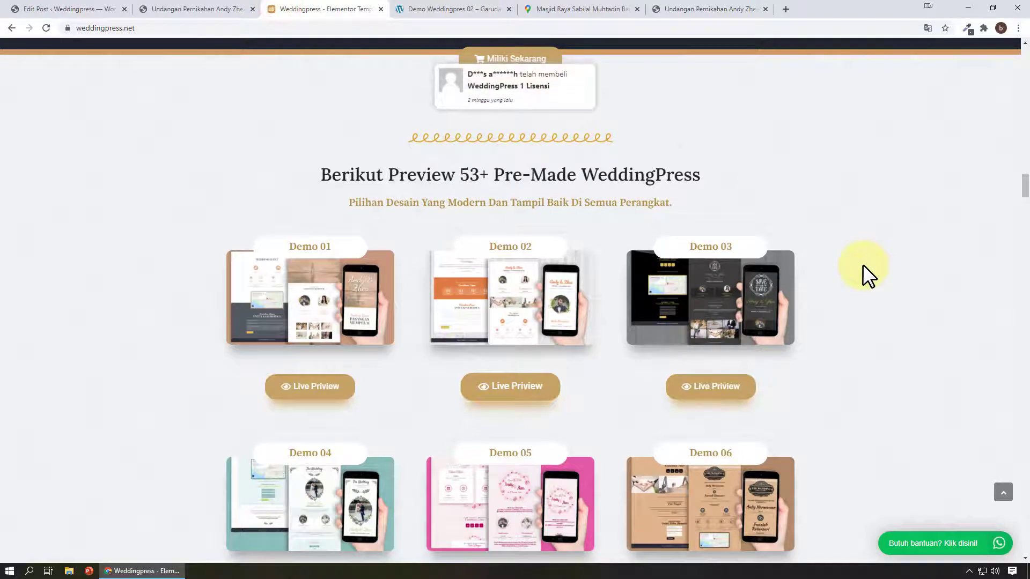
pyautogui.scroll(15, 870, 269)
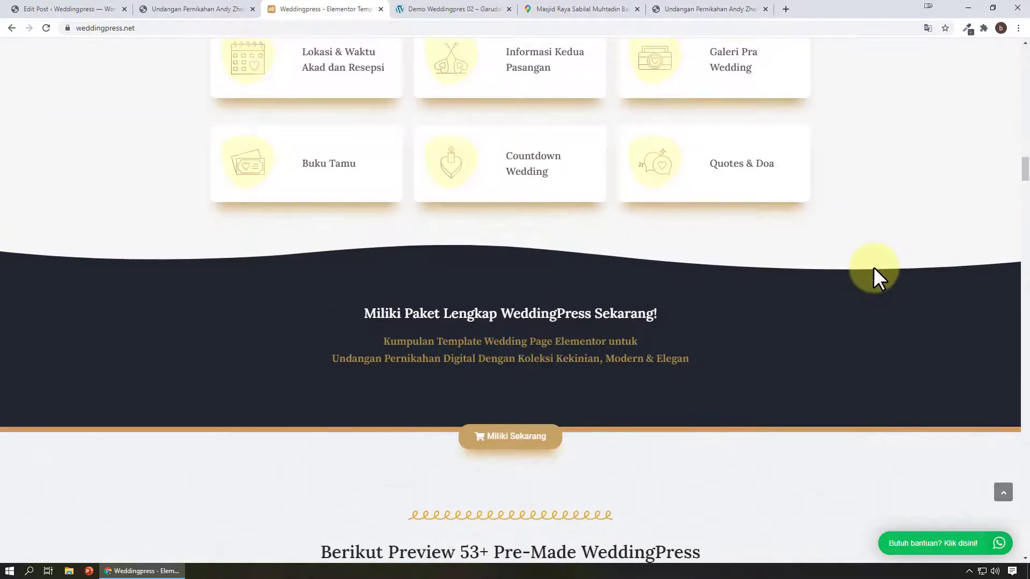
pyautogui.scroll(20, 874, 267)
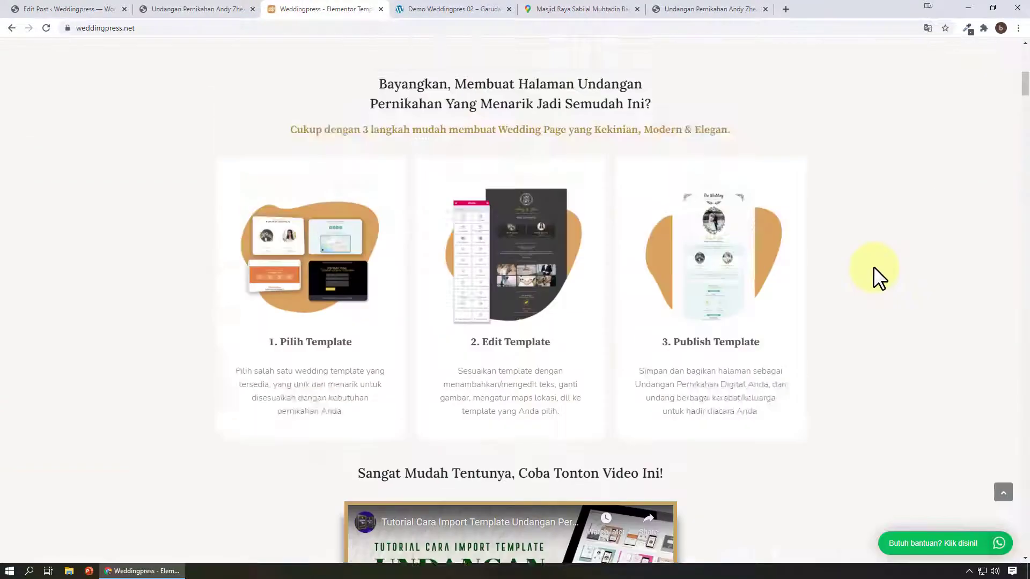
pyautogui.scroll(4, 874, 266)
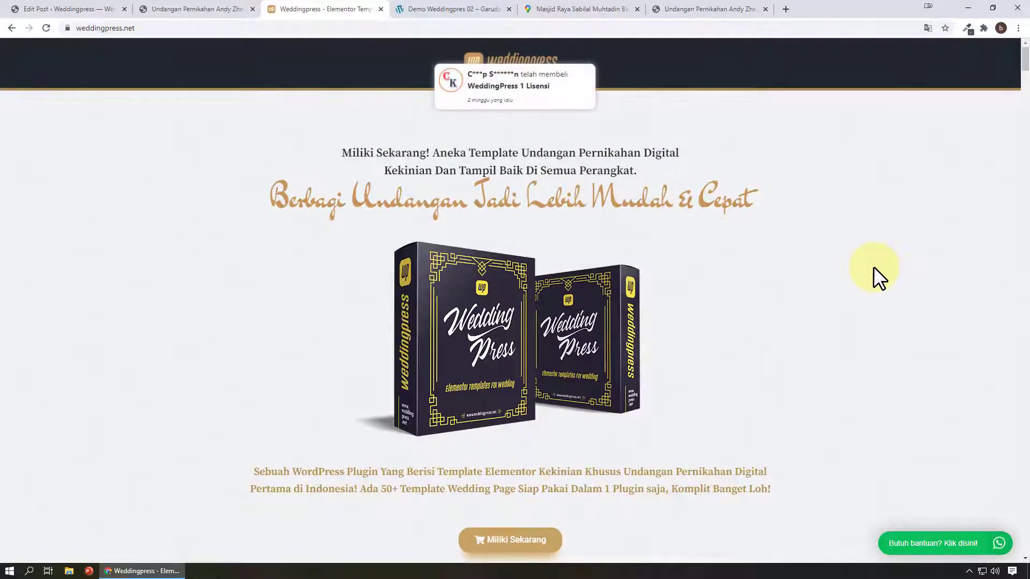